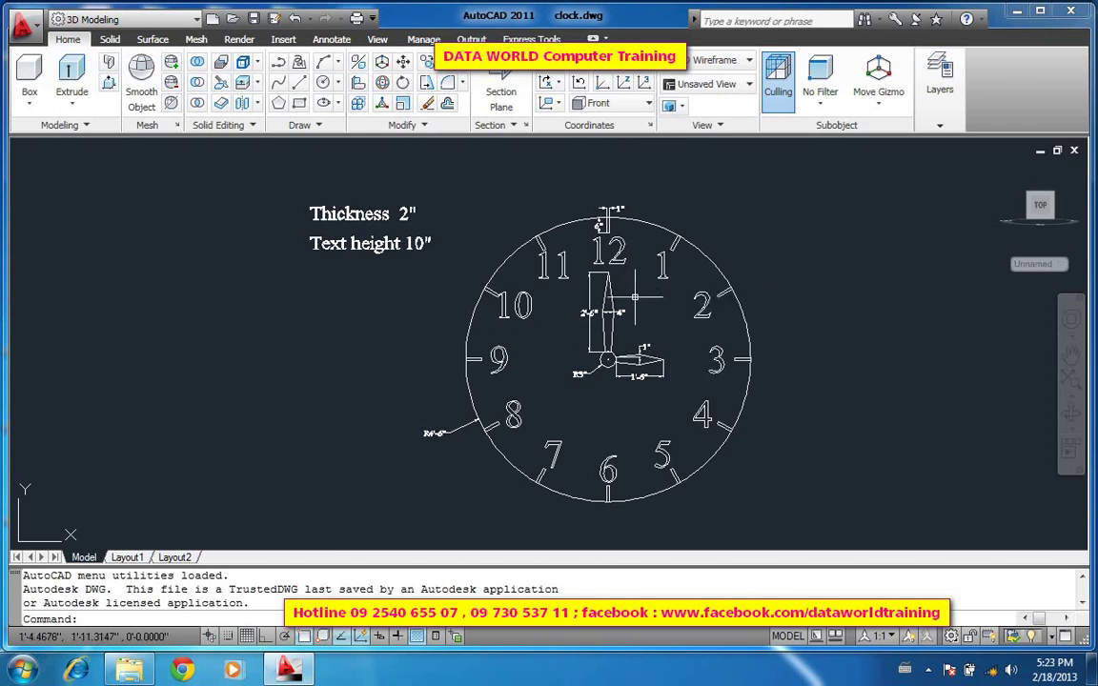
# Step: Start a new drawing, with the acad.dwt template selected
pyautogui.hotkey('ctrl', 'n')
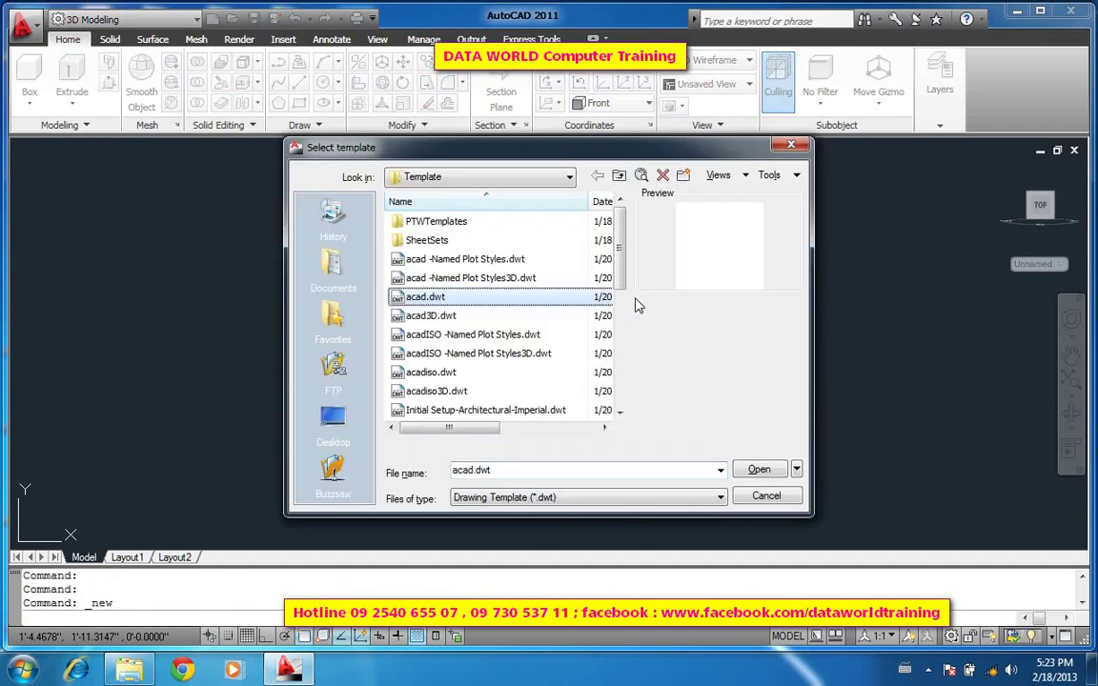
# Step: Create a new drawing from acad.dwt with the grid off and Engineering length units
pyautogui.press('Return')
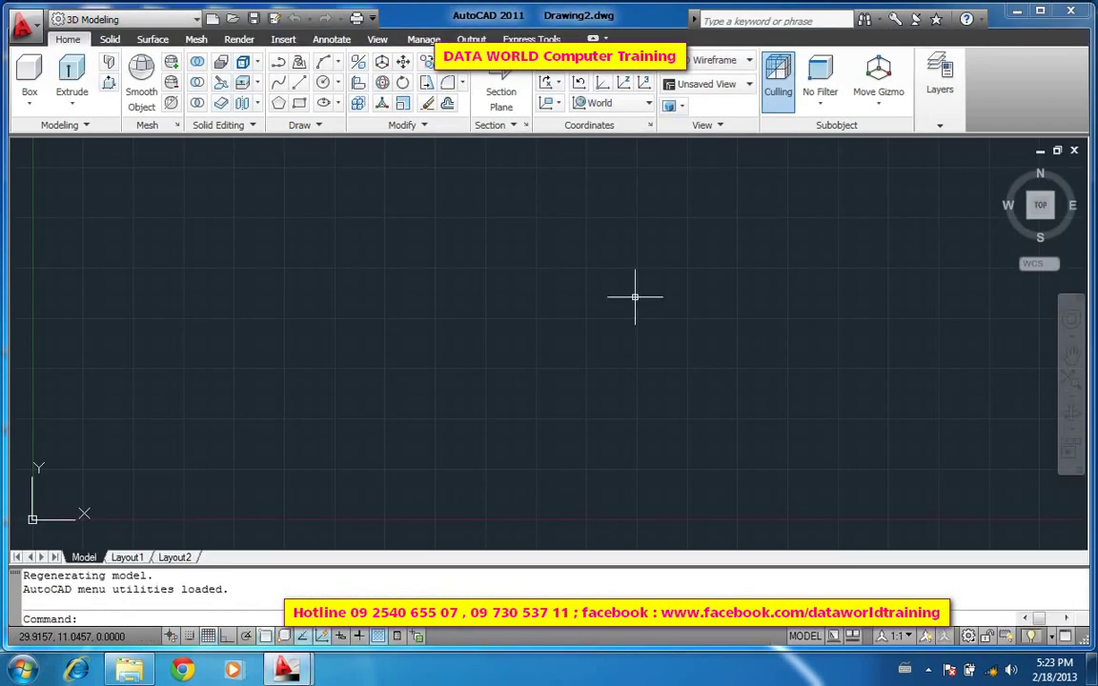
pyautogui.press('F7')
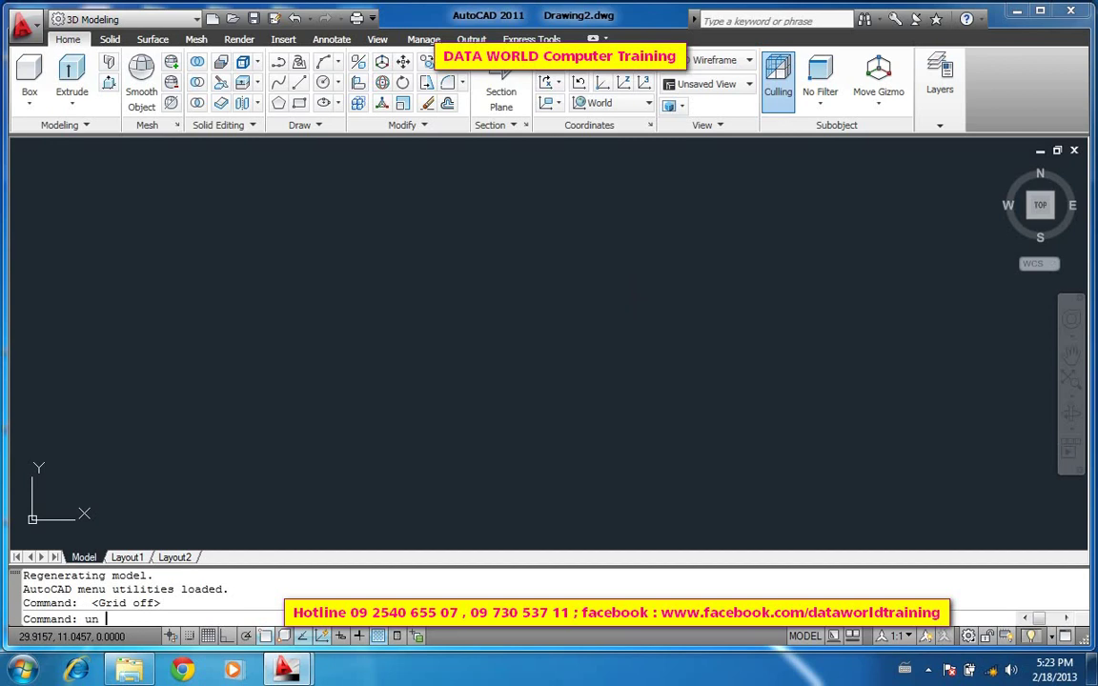
pyautogui.press('Return')
pyautogui.click(502, 214)
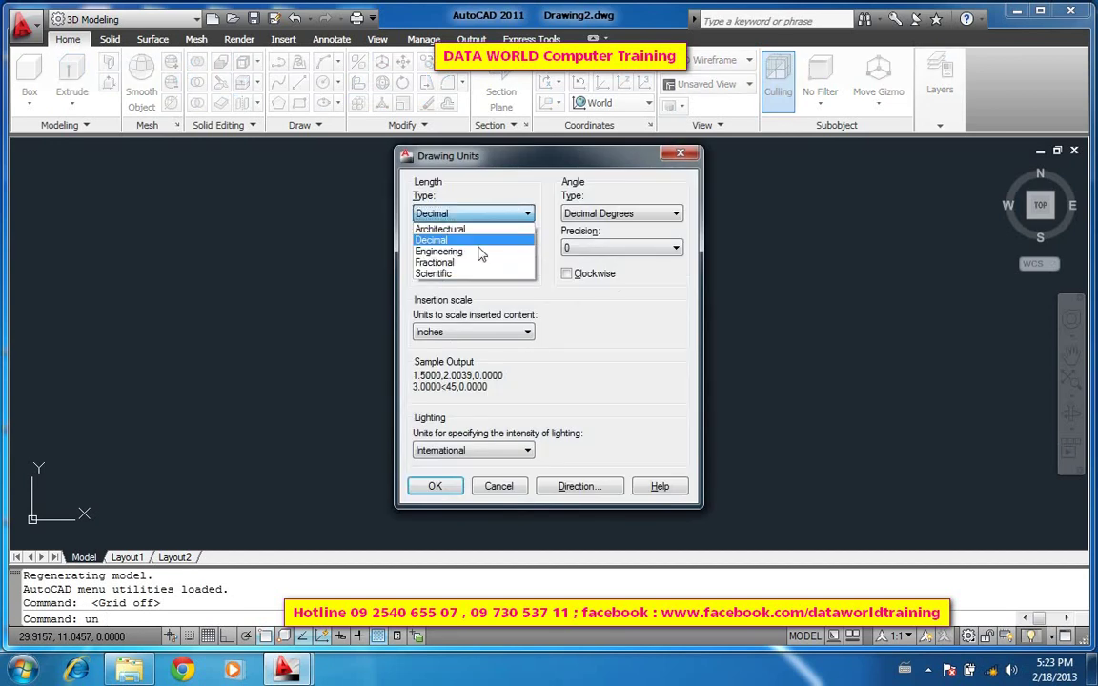
pyautogui.click(481, 253)
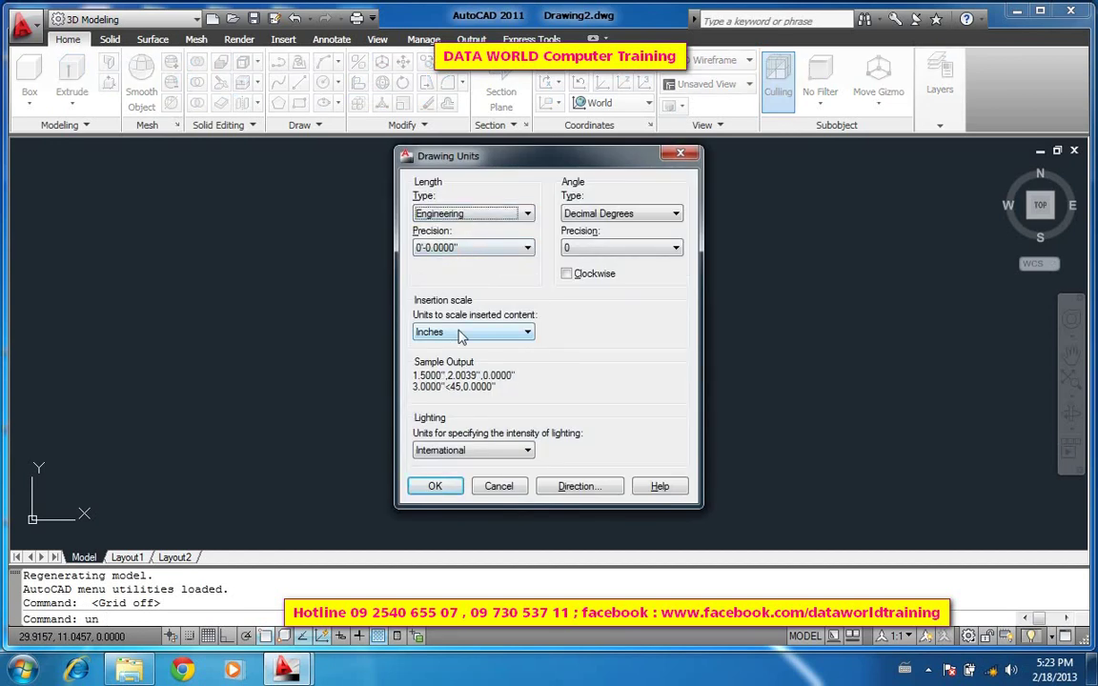
pyautogui.click(438, 482)
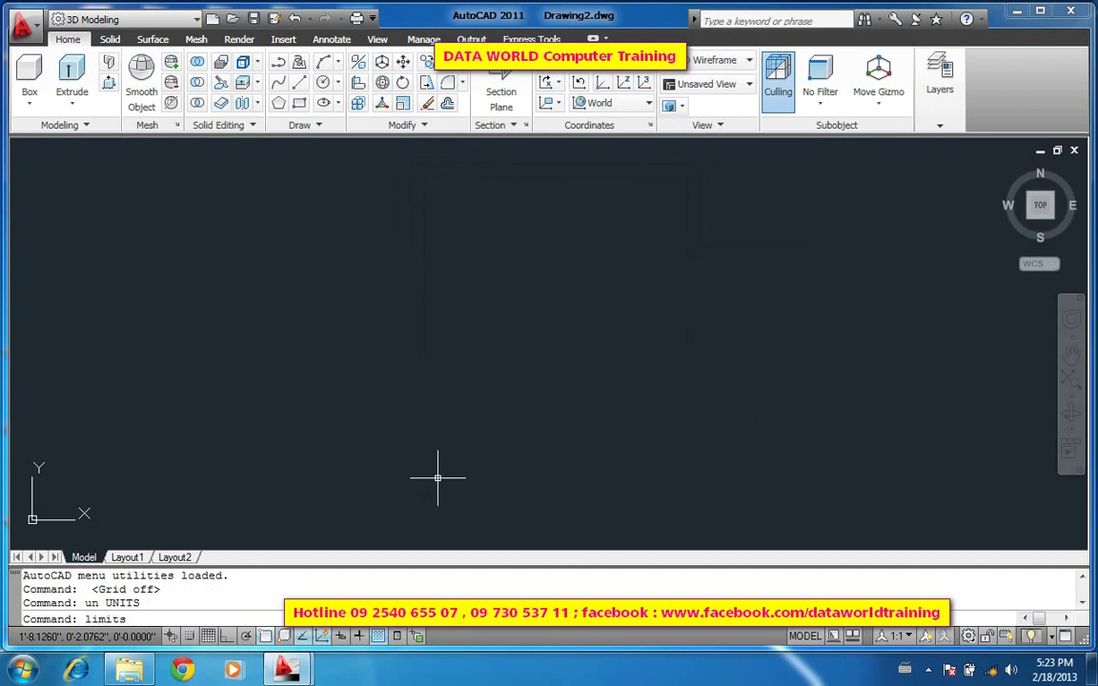
# Step: Reset the drawing limits from a 0,0 lower-left corner and zoom to All
pyautogui.press('Return')
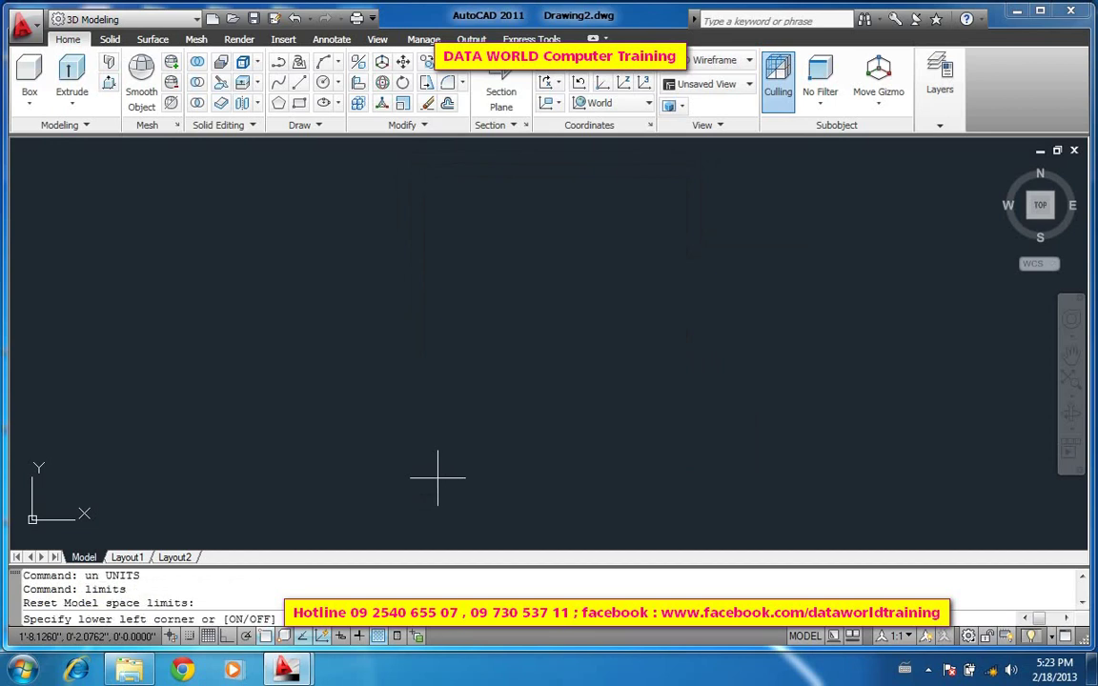
pyautogui.press('Return')
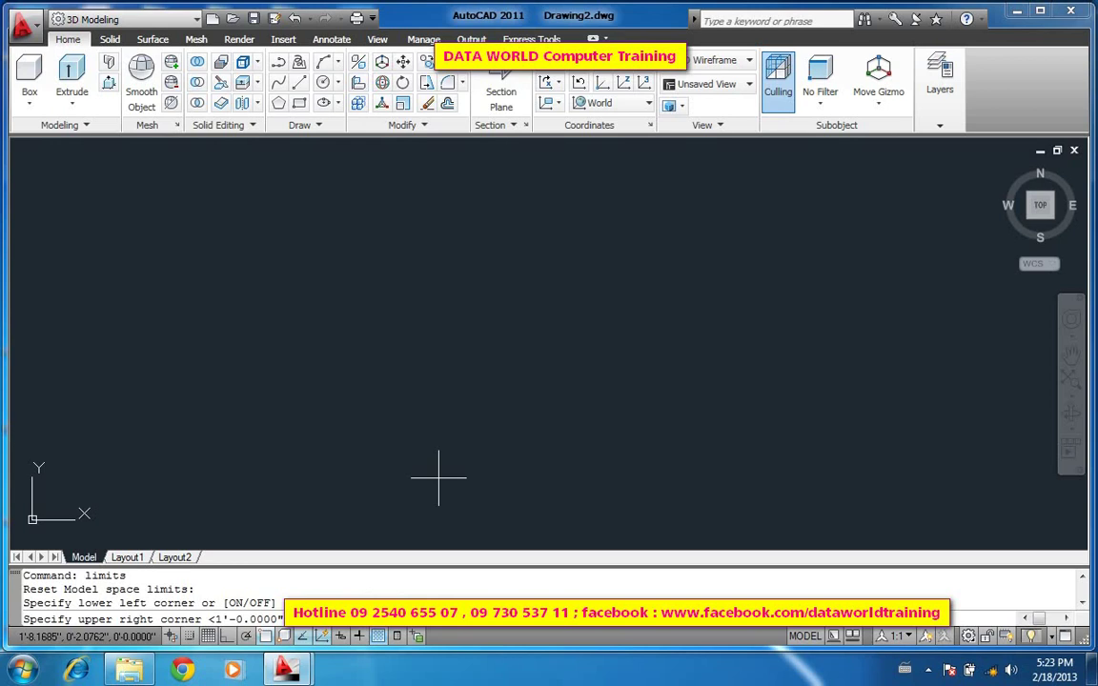
pyautogui.press('Return')
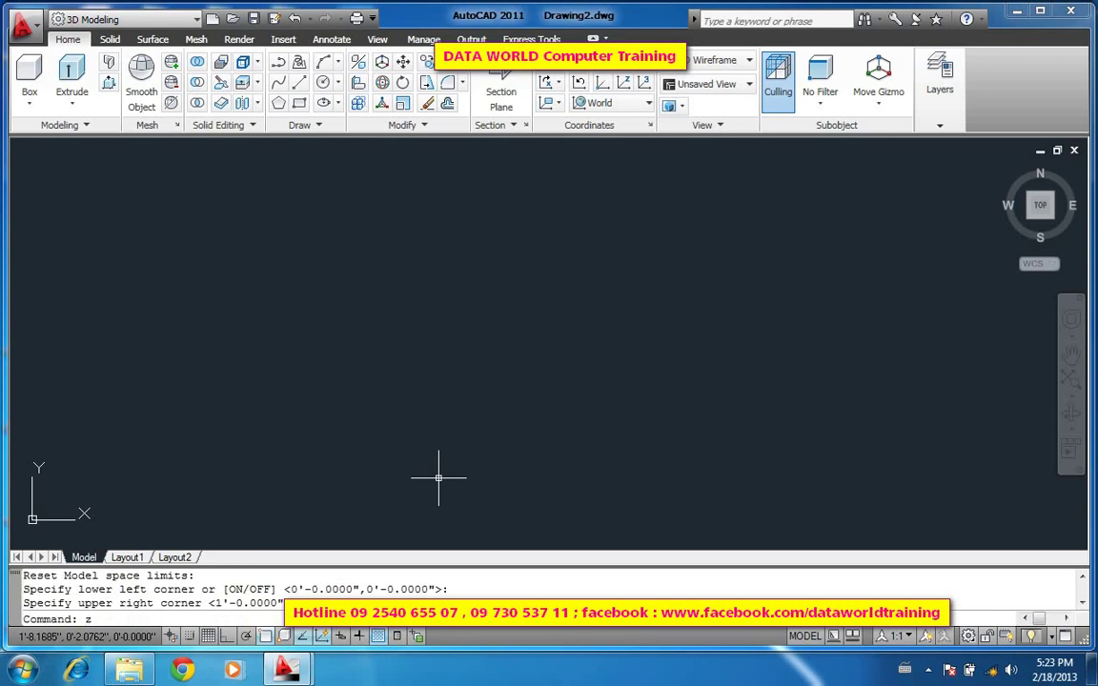
pyautogui.press('Return')
pyautogui.write('a')
pyautogui.press('Return')
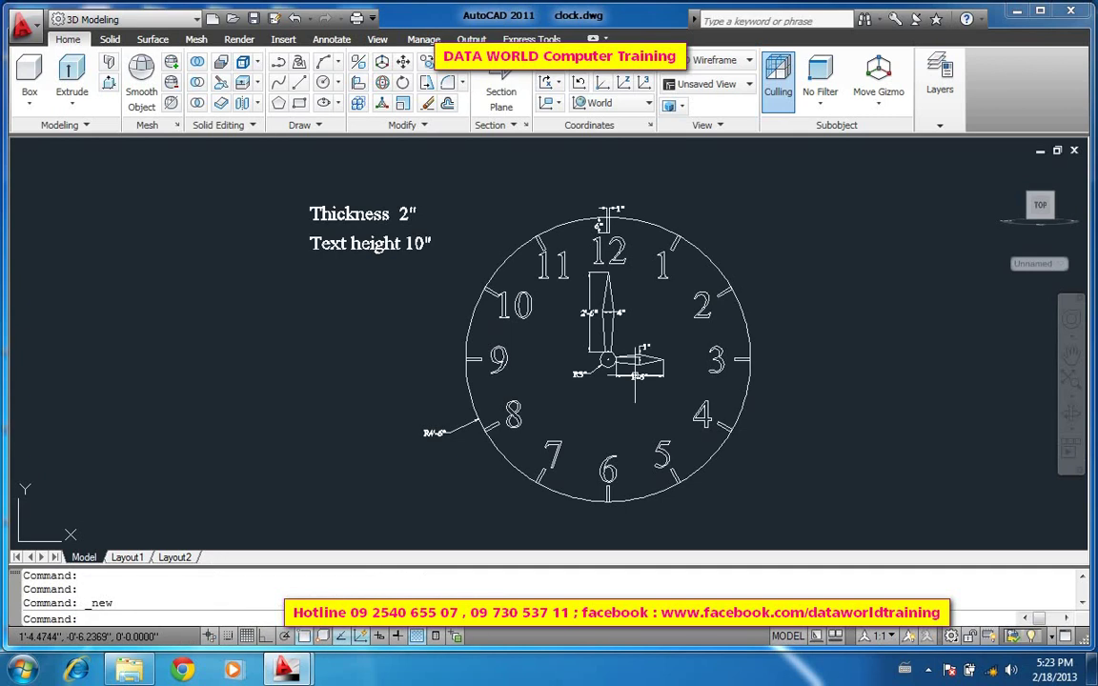
# Step: Check the reference's R4'-6" face and 2'-6" and 1'-6" hands, then return to Drawing2
pyautogui.scroll(5, 529, 357)
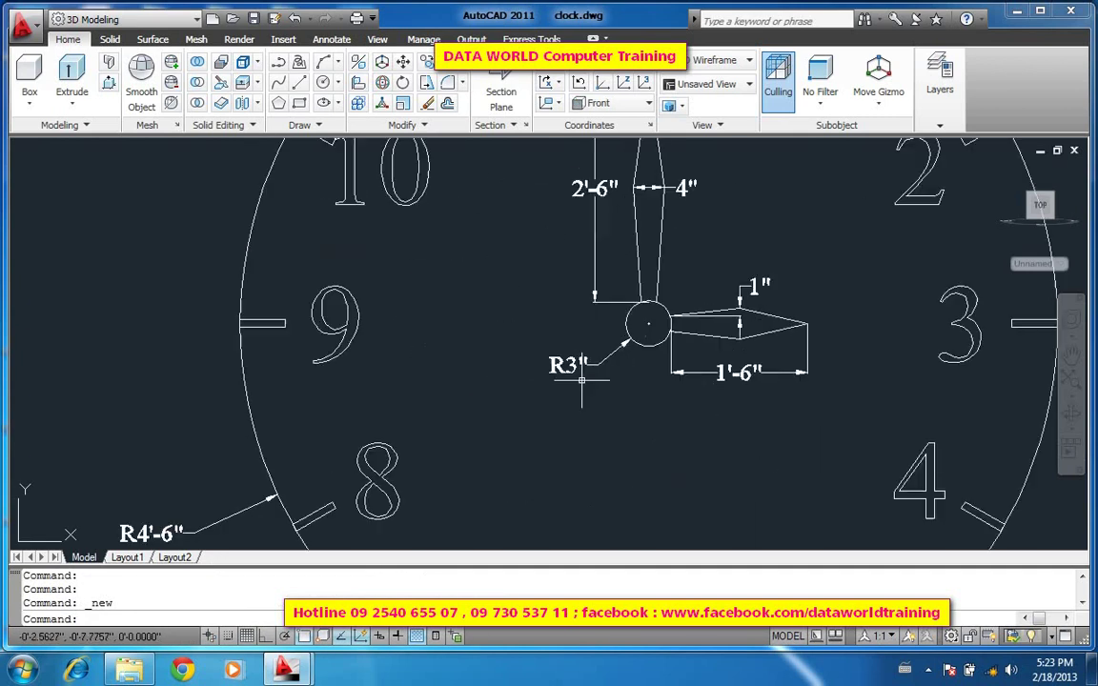
pyautogui.scroll(-2, 401, 415)
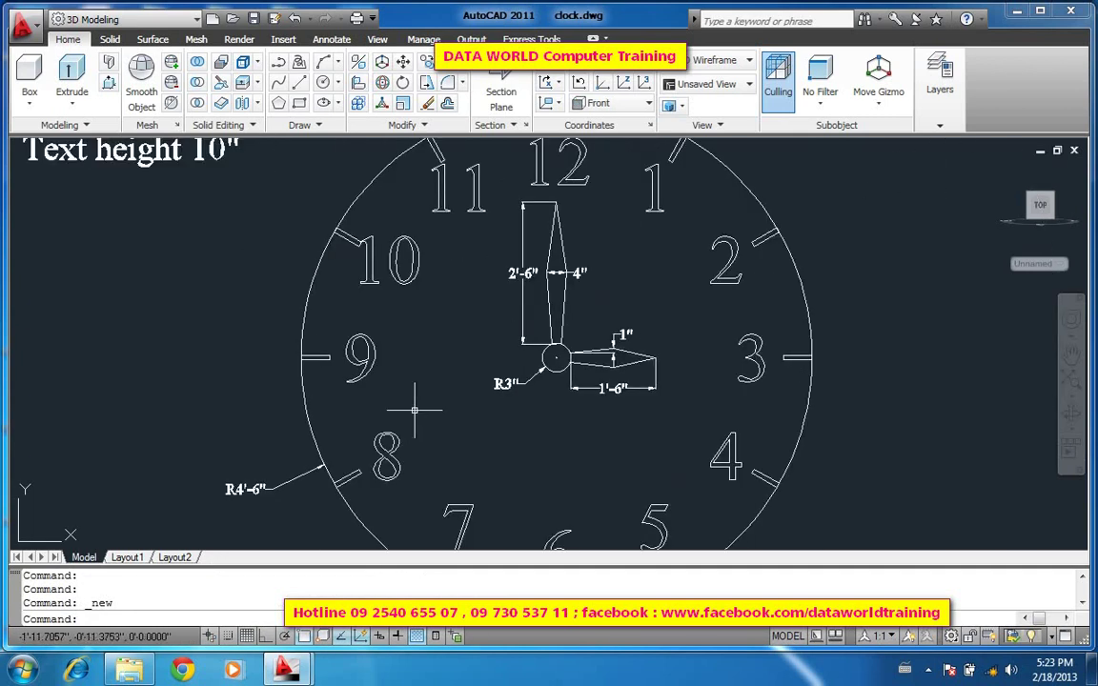
pyautogui.scroll(-2, 445, 349)
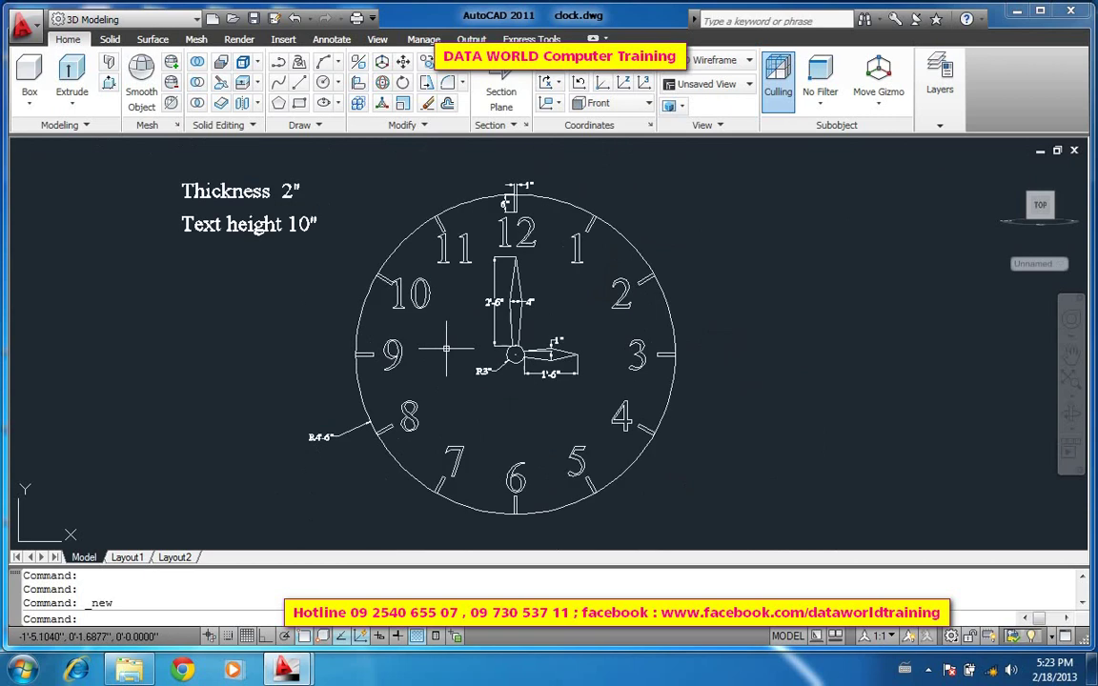
pyautogui.hotkey('ctrl', 'Tab')
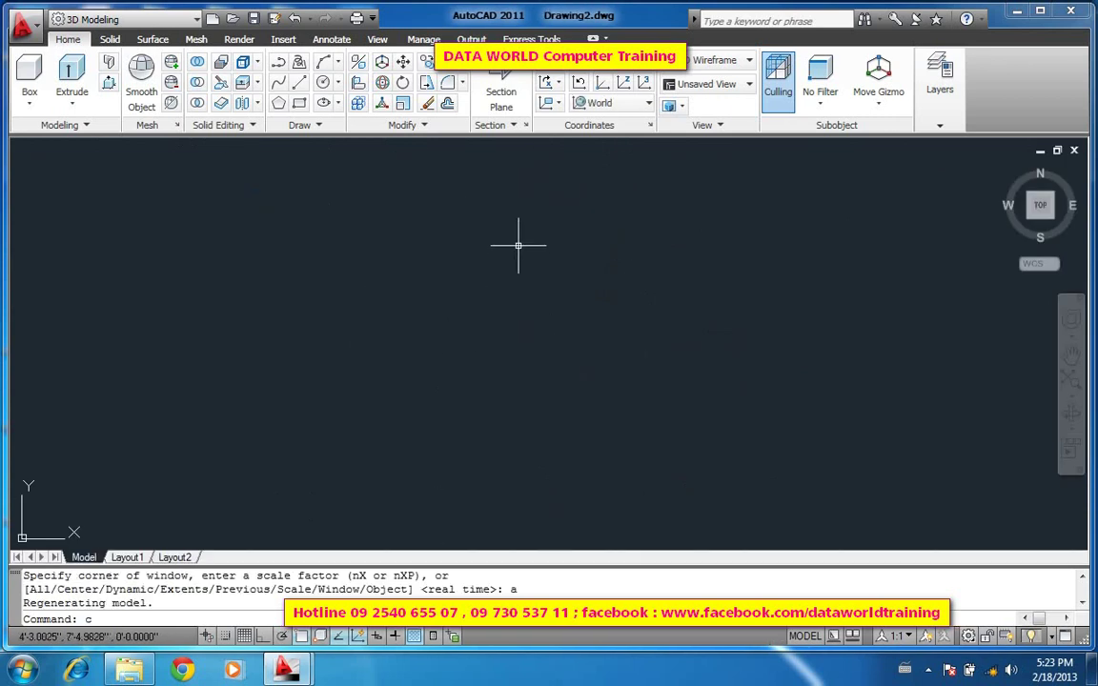
# Step: Draw a 3" radius hub circle and a larger concentric face circle at the same centre
pyautogui.press('Return')
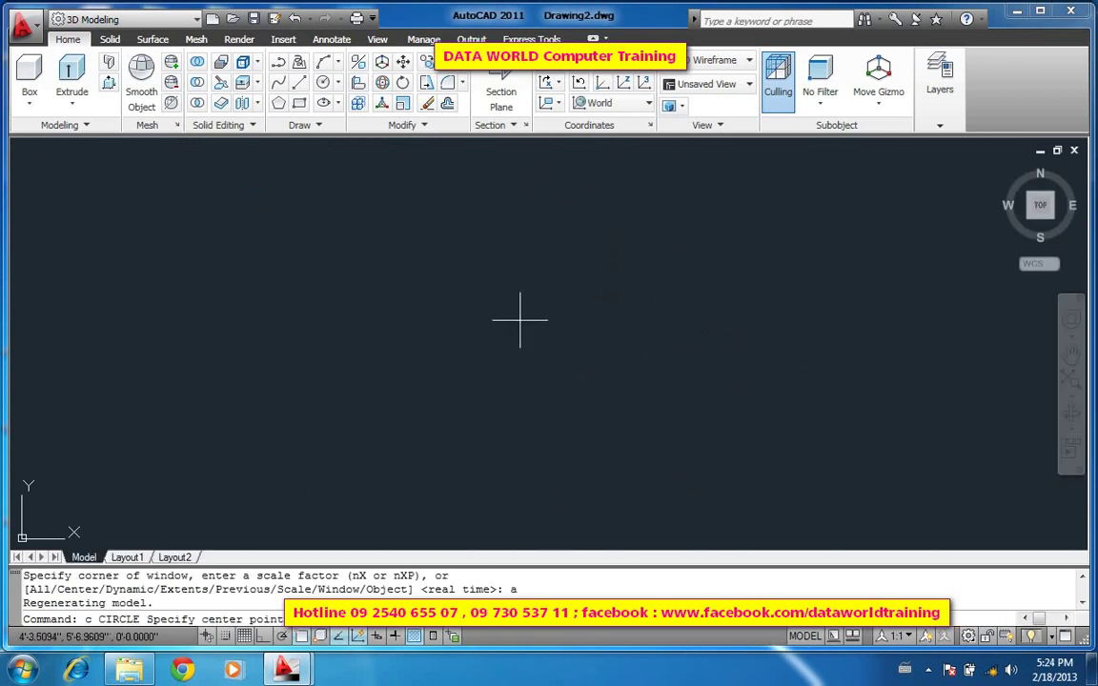
pyautogui.click(513, 307)
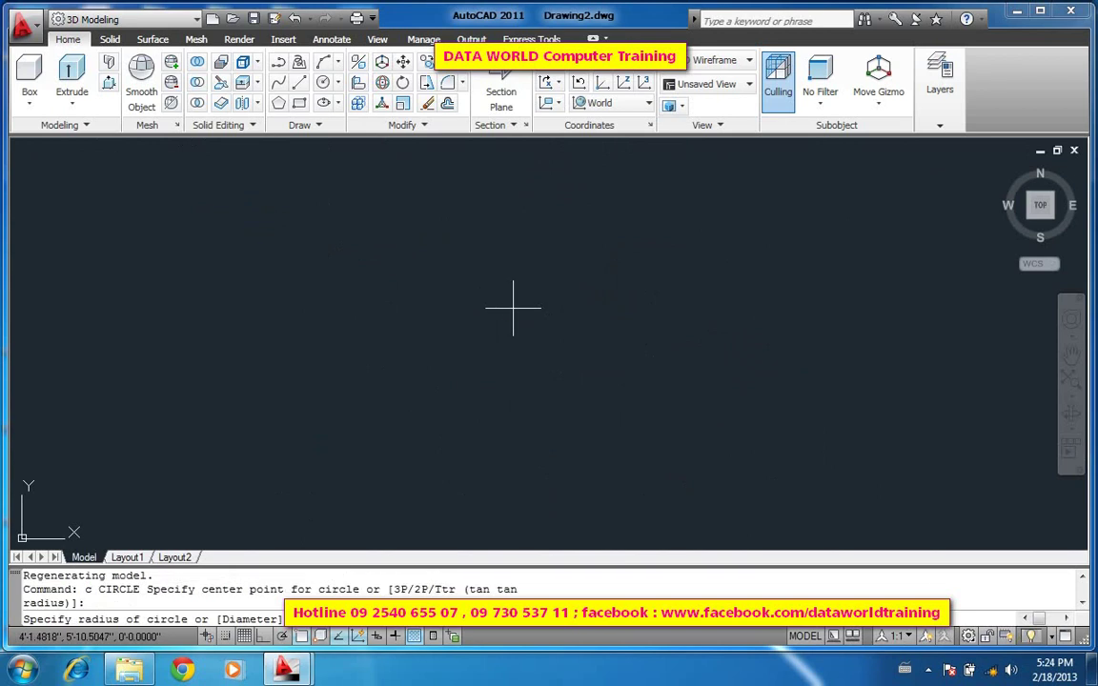
pyautogui.write('1')
pyautogui.press('Return')
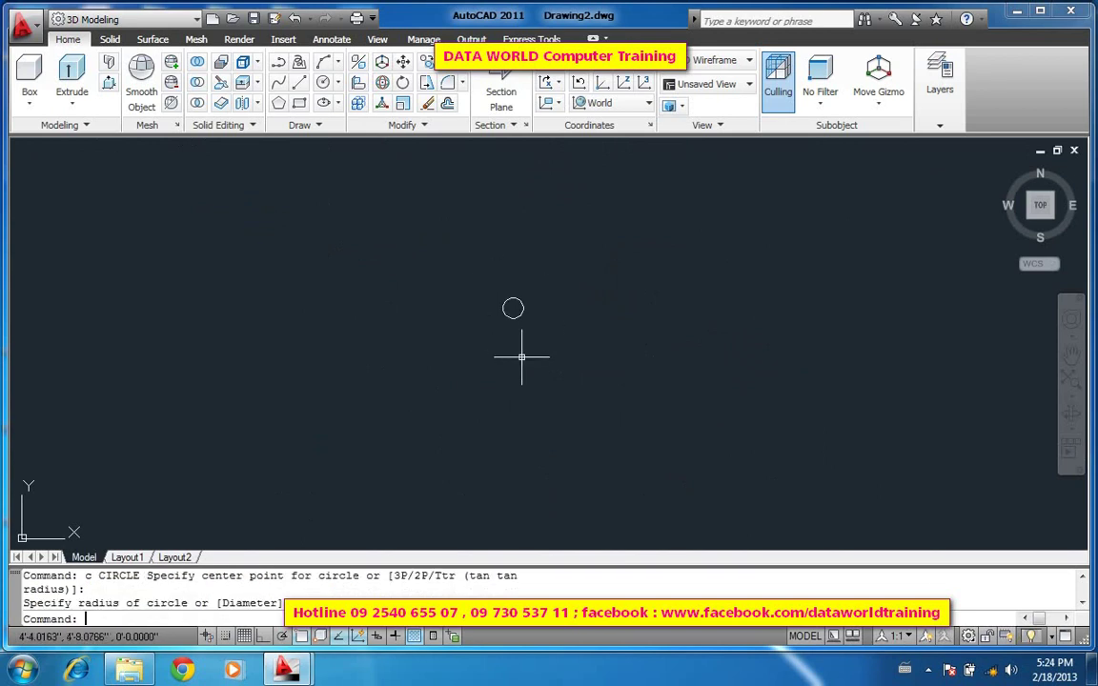
pyautogui.press('Return')
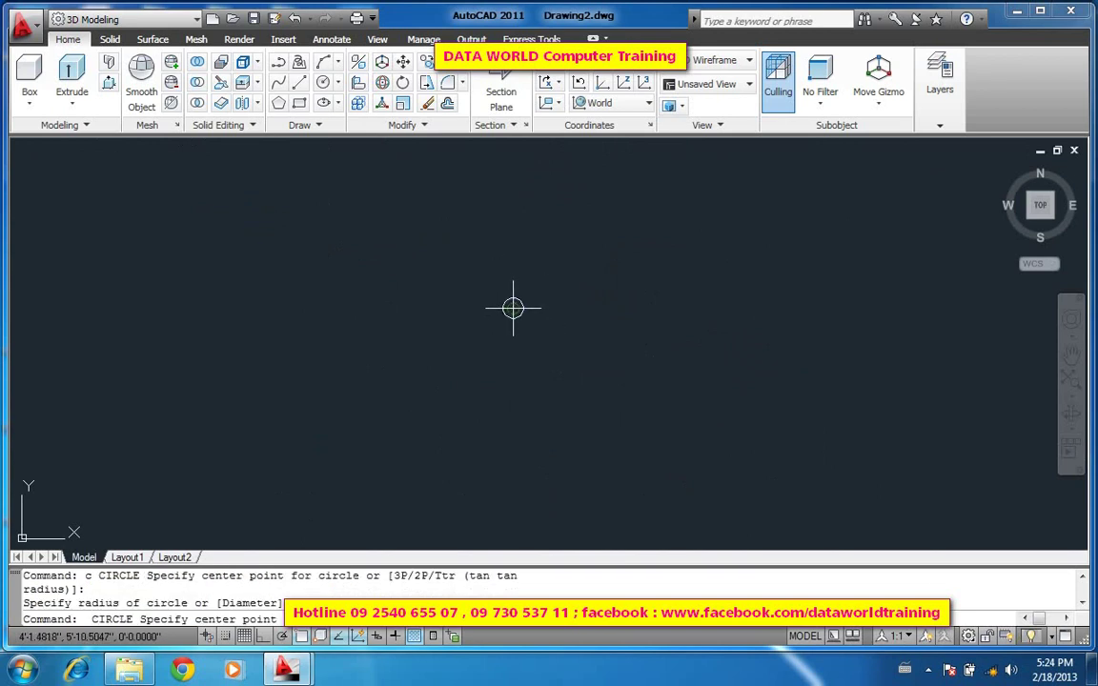
pyautogui.click(512, 307)
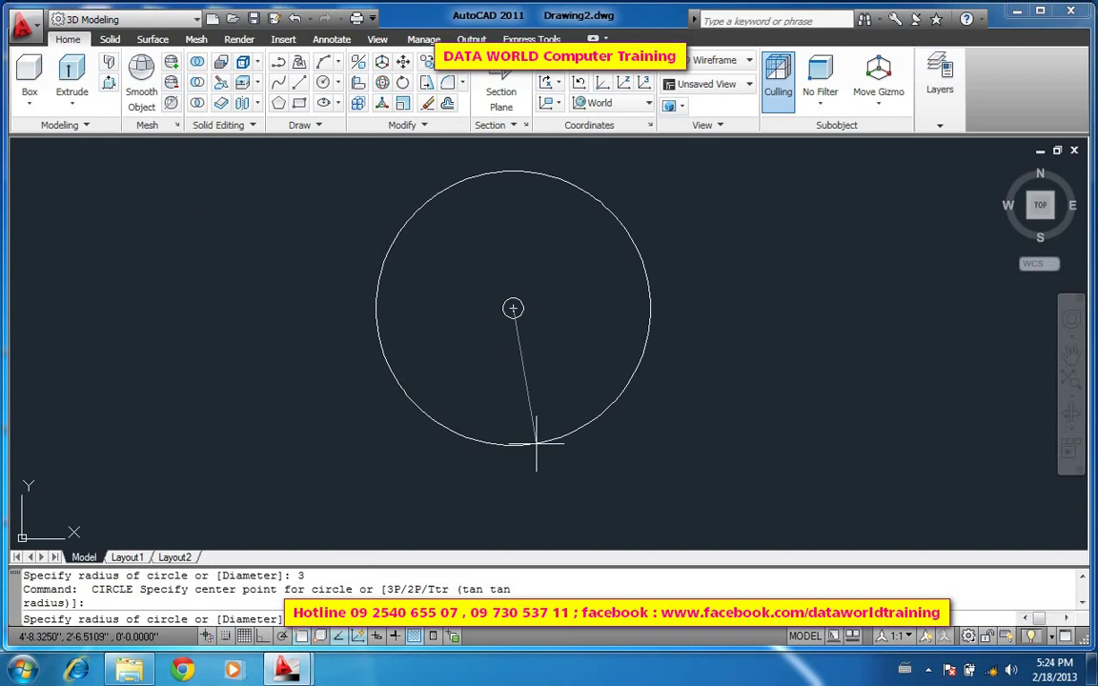
pyautogui.press('Return')
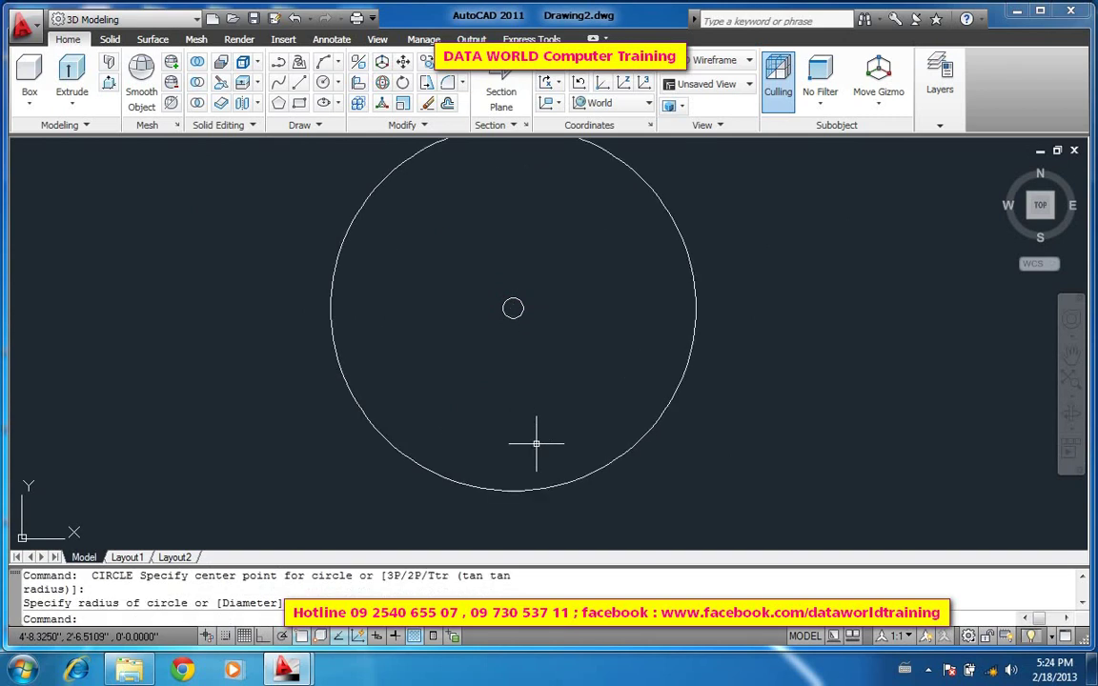
pyautogui.moveTo(473, 284); pyautogui.dragTo(465, 311, button='middle')
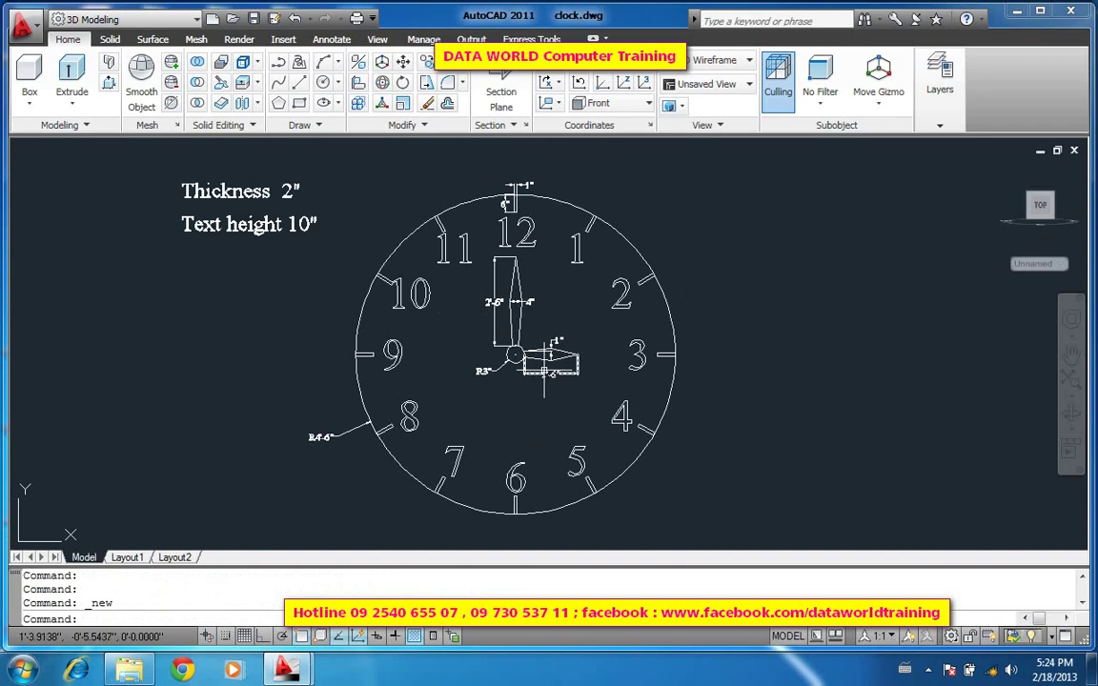
# Step: Zoom into the clock reference and inspect the 1'-6" short hand
pyautogui.scroll(3, 543, 354)
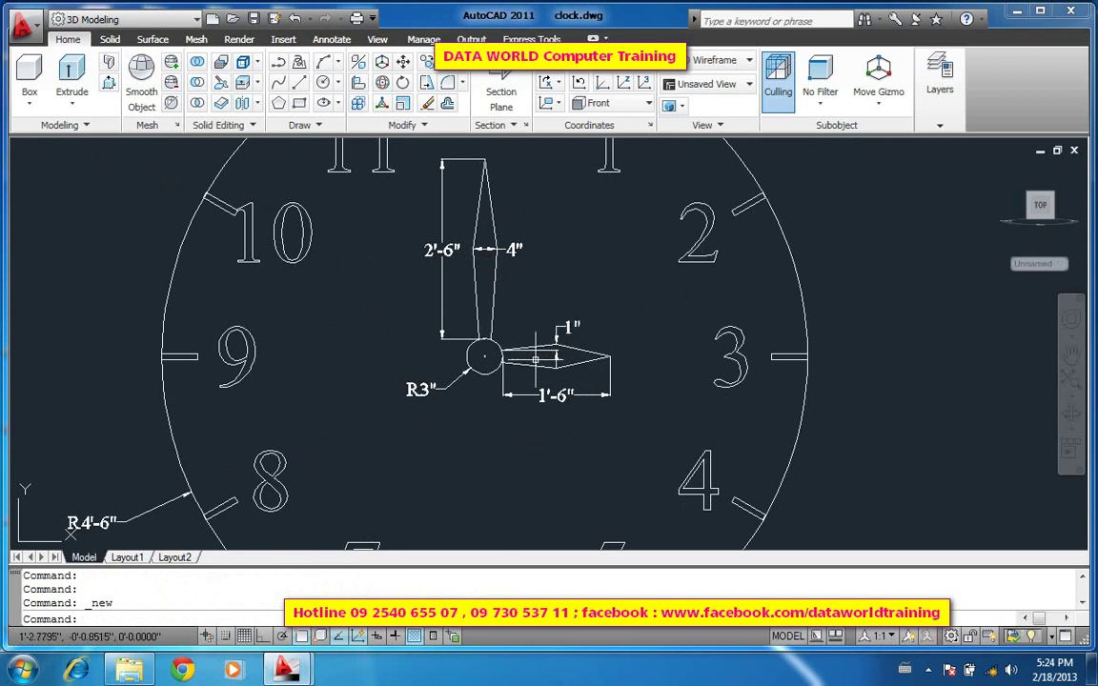
pyautogui.click(485, 358)
pyautogui.press('Escape')
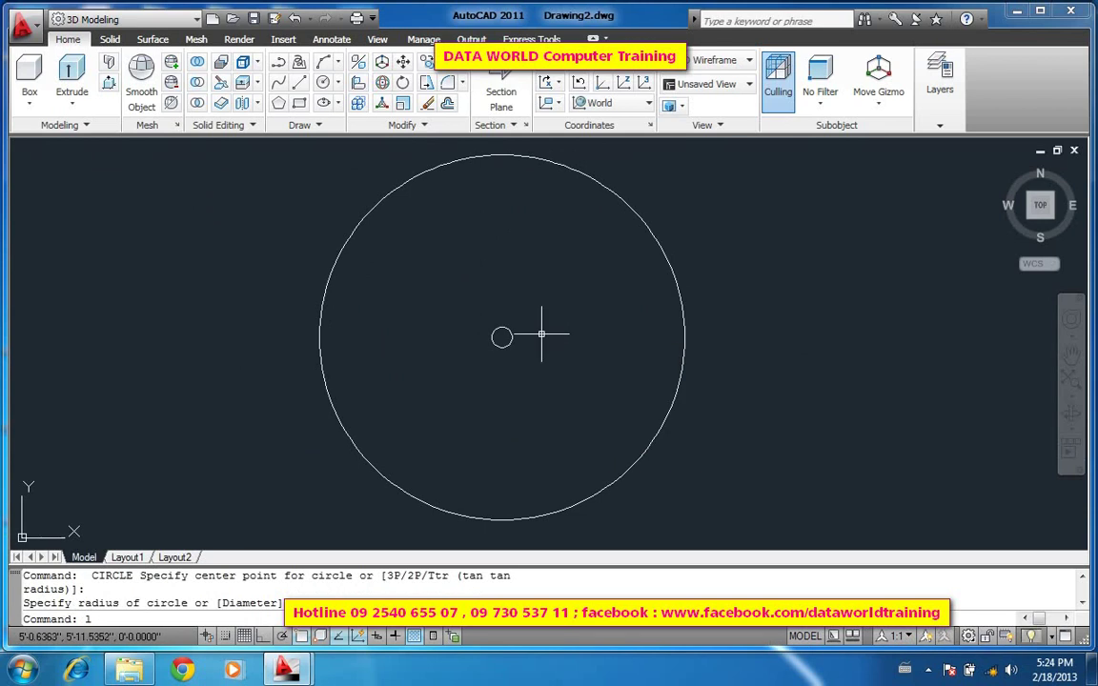
# Step: Draw a 1'6" horizontal line out from the hub circle's right quadrant
pyautogui.write('l')
pyautogui.press('Return')
pyautogui.scroll(3, 495, 330)
pyautogui.click(498, 331)
pyautogui.write("1'6")
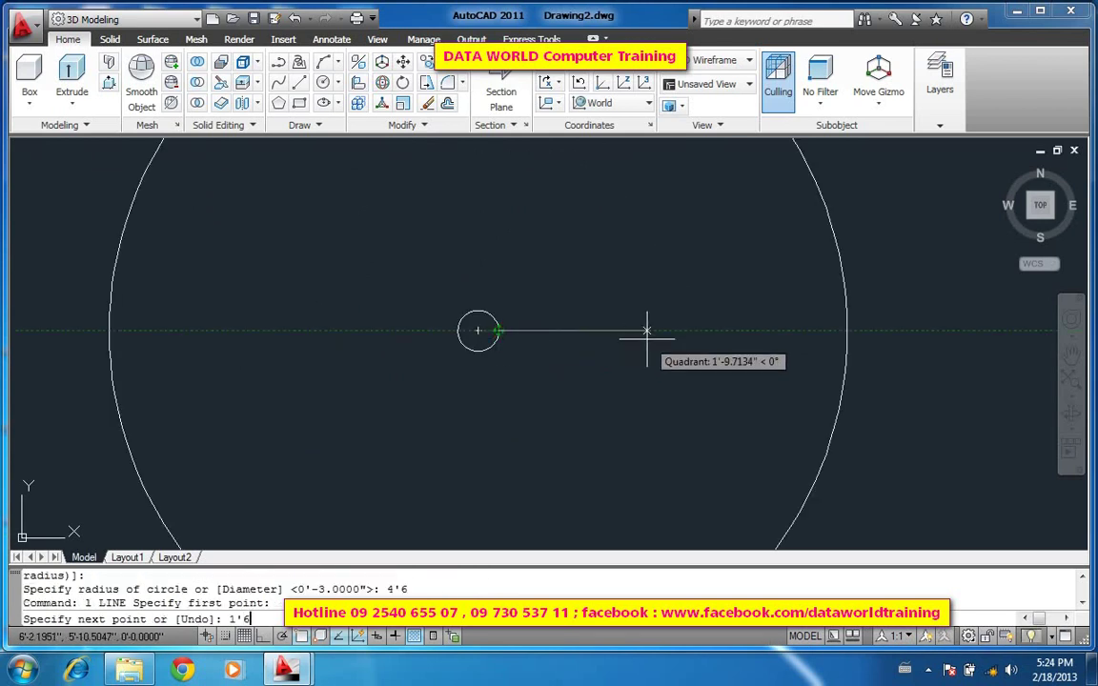
pyautogui.press('Return')
pyautogui.press('Return')
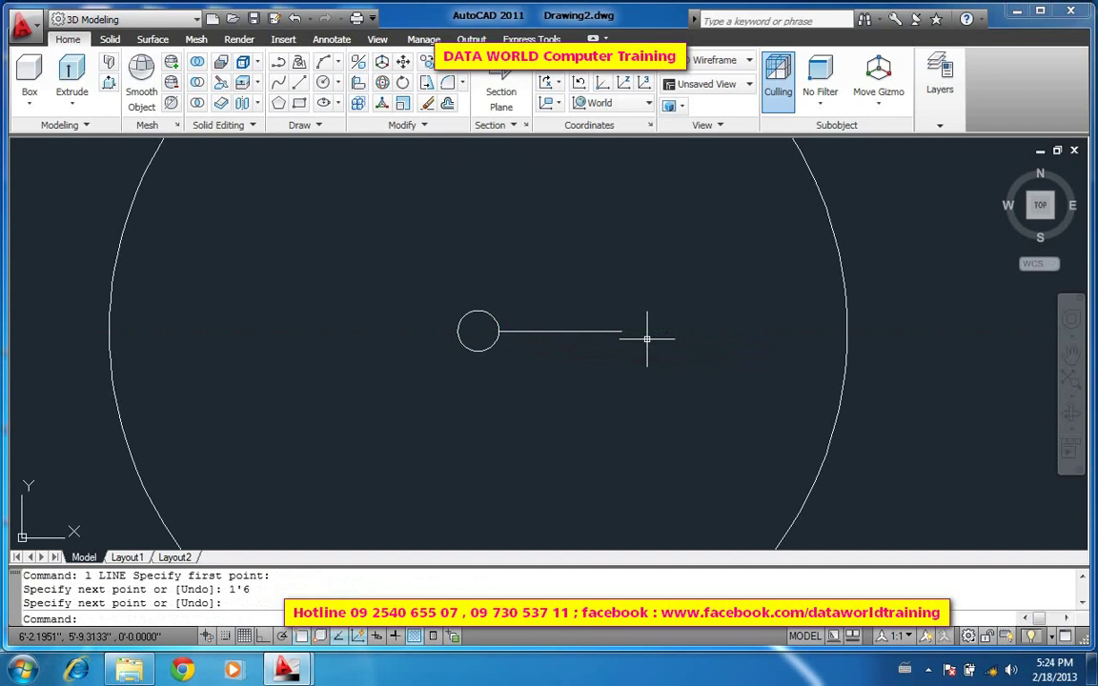
pyautogui.write('o')
# Step: Offset the line 1" twice above and twice below, making five parallel lines
pyautogui.press('Return')
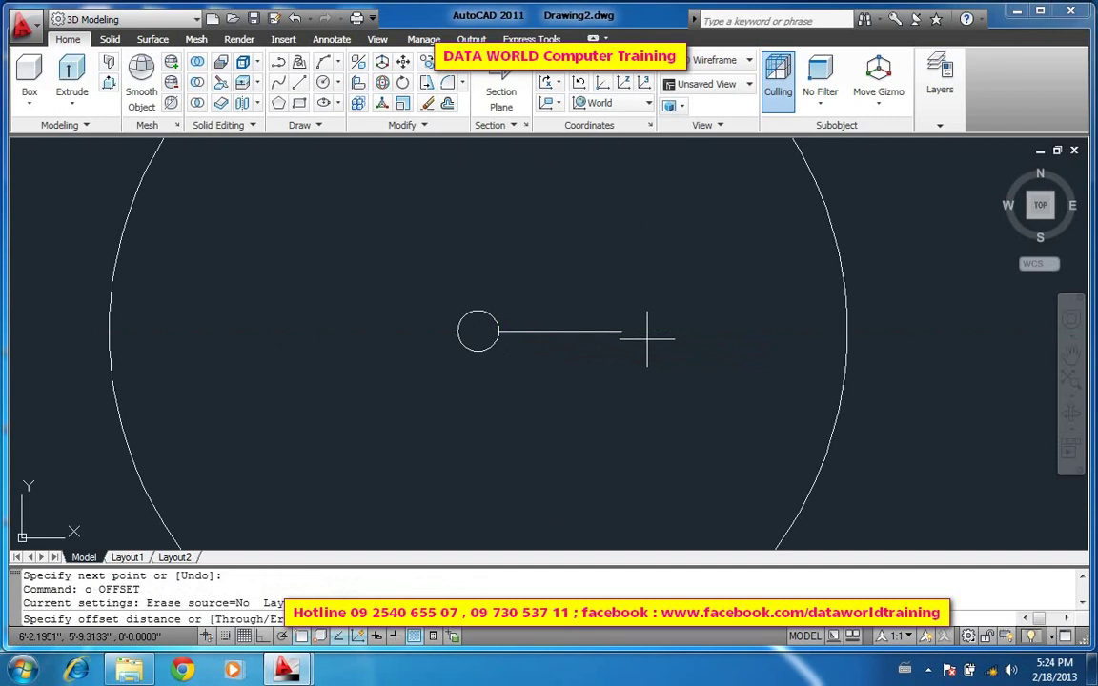
pyautogui.press('Return')
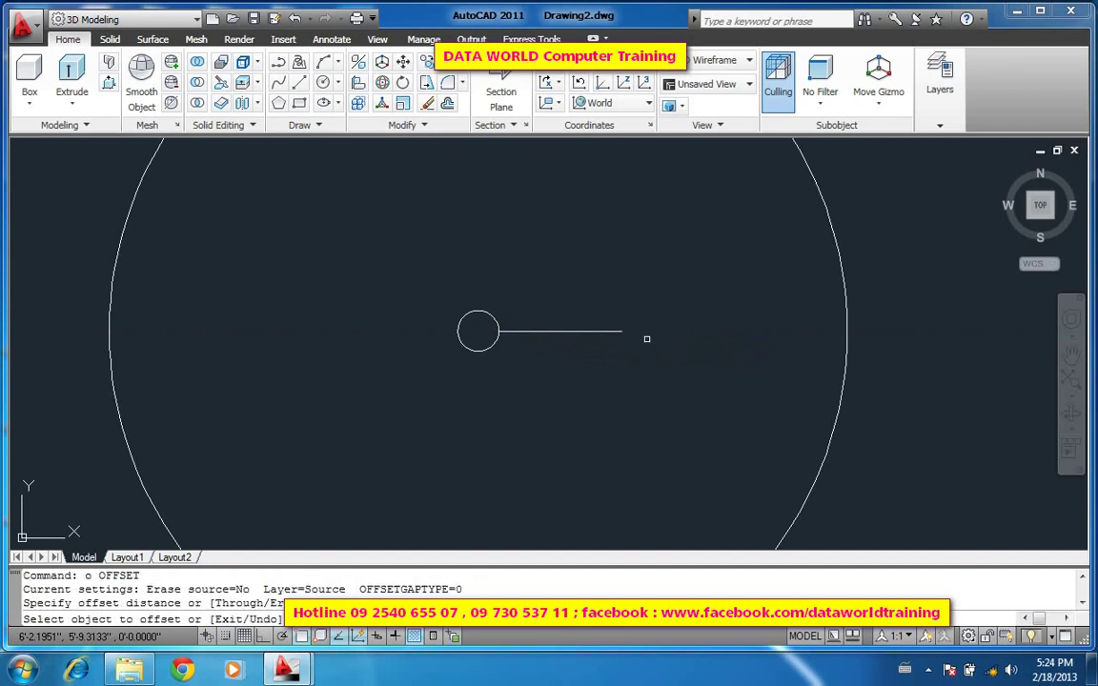
pyautogui.click(579, 329)
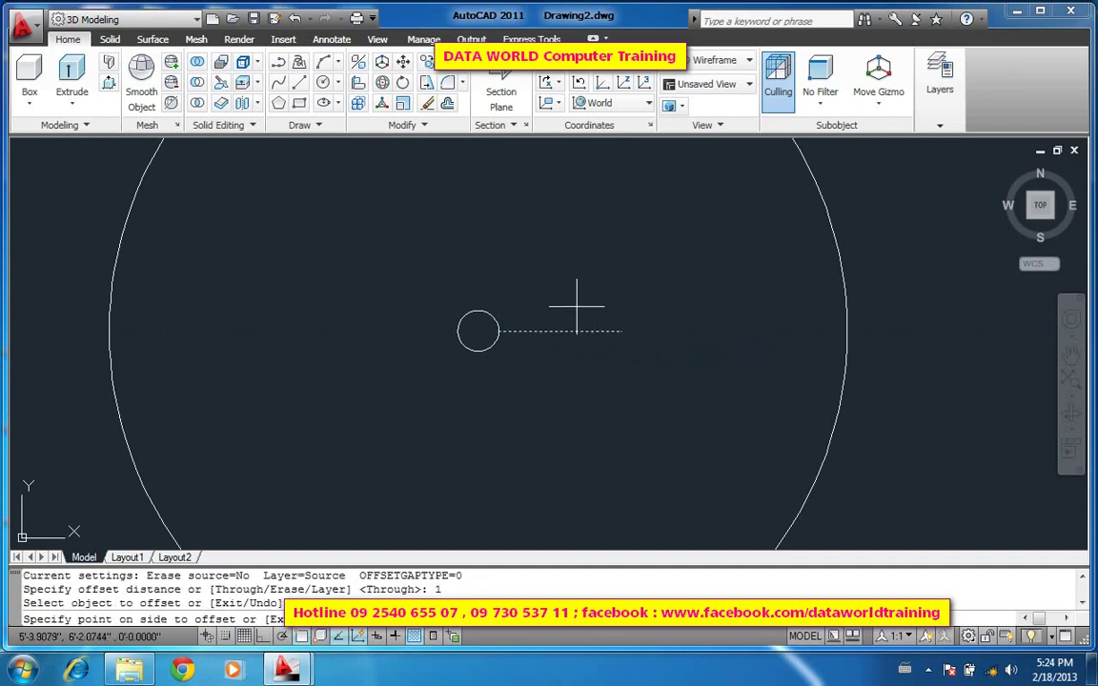
pyautogui.click(579, 307)
pyautogui.click(576, 325)
pyautogui.click(580, 291)
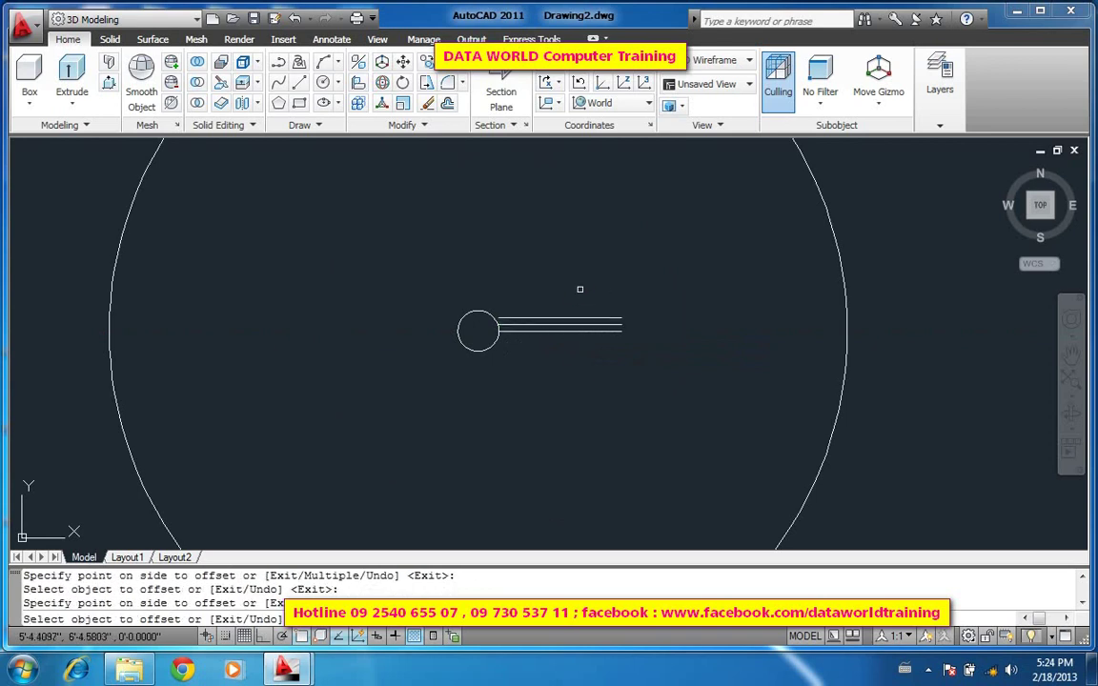
pyautogui.click(578, 331)
pyautogui.click(579, 350)
pyautogui.click(581, 338)
pyautogui.click(578, 368)
pyautogui.press('Return')
pyautogui.scroll(1, 507, 331)
pyautogui.scroll(4, 499, 323)
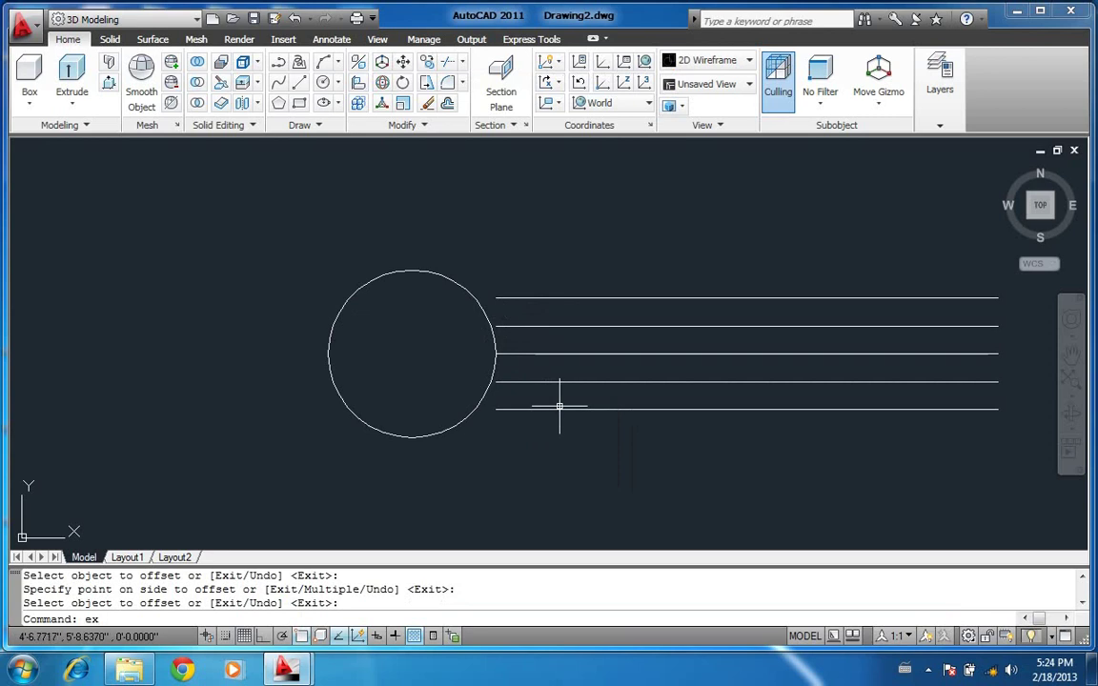
# Step: Extend the guide line back to the hub circle
pyautogui.press('Return')
pyautogui.click(485, 312)
pyautogui.press('Return')
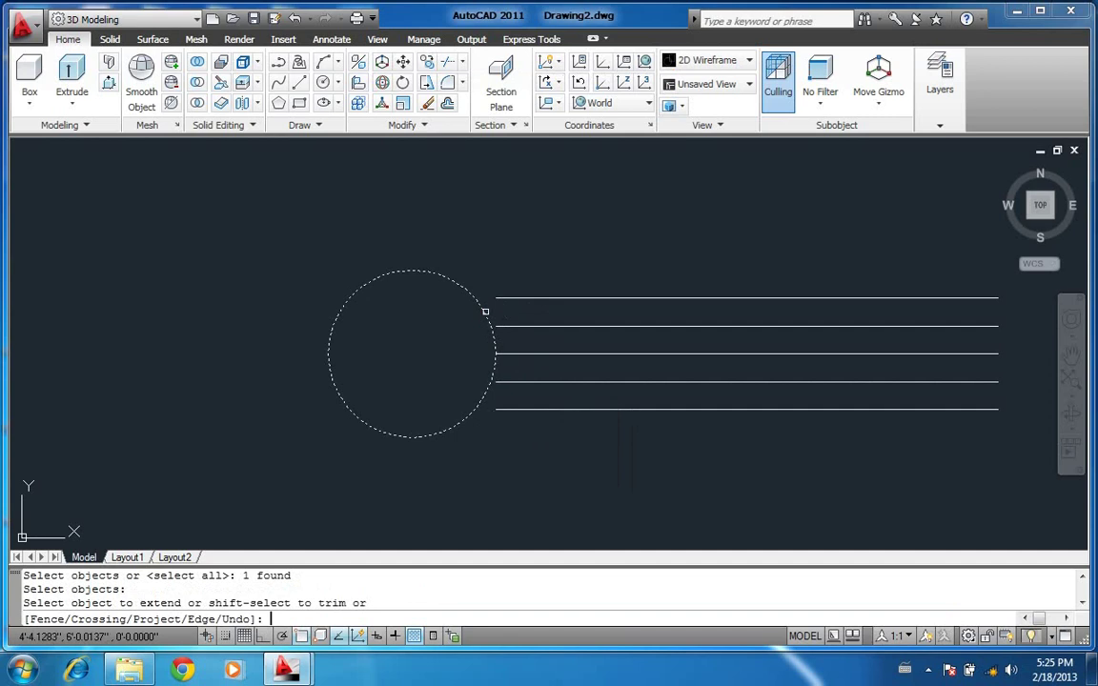
pyautogui.click(503, 325)
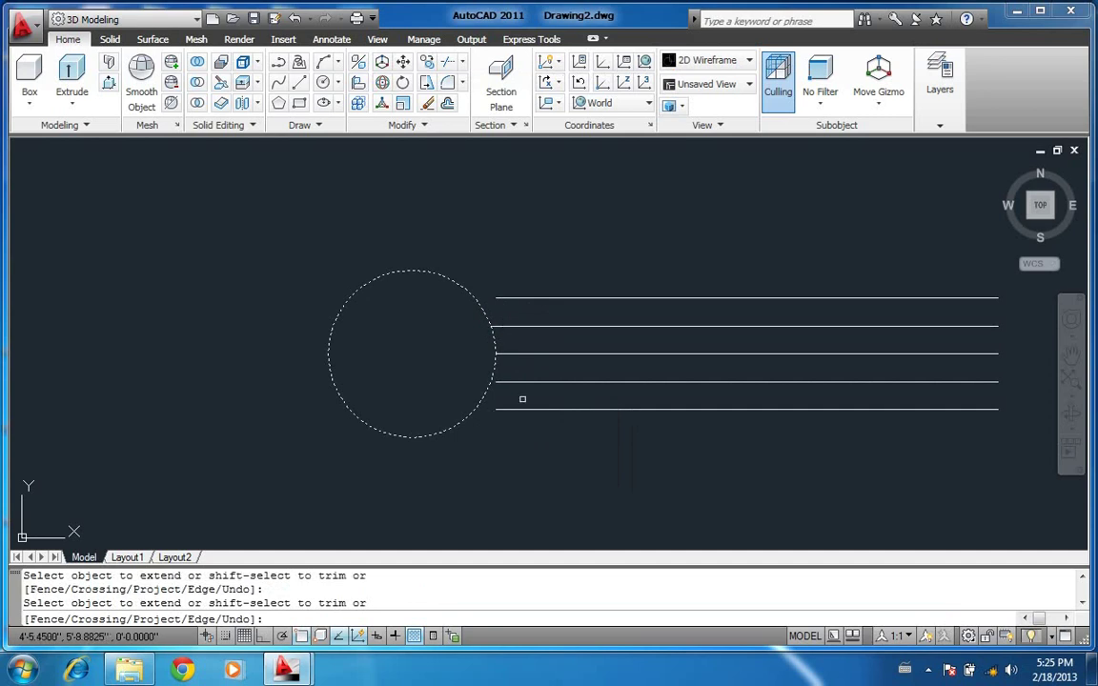
pyautogui.press('Return')
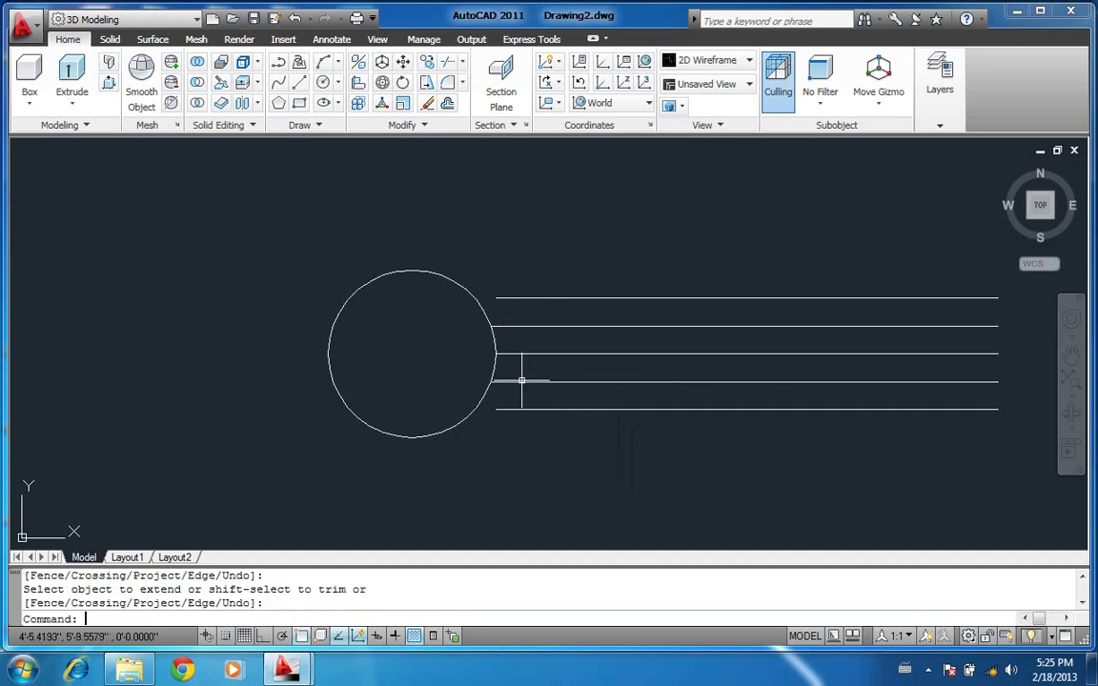
pyautogui.write('l')
# Step: Draw the diamond-shaped hand outline from the hub circle to a pointed tip
pyautogui.press('Return')
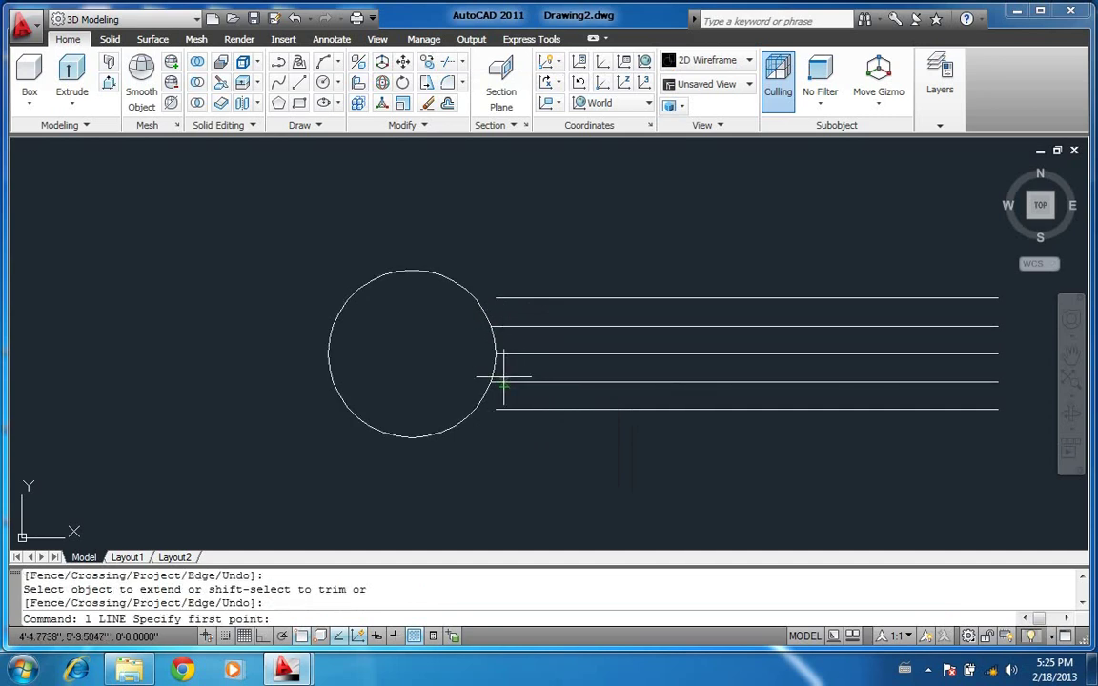
pyautogui.click(495, 382)
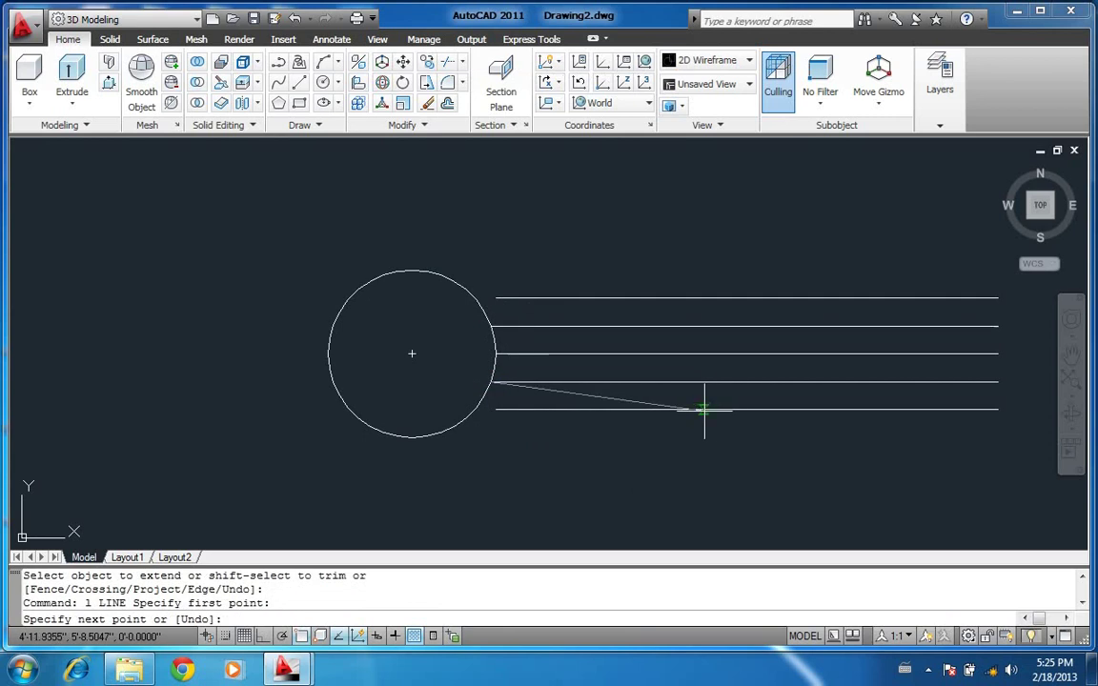
pyautogui.click(746, 410)
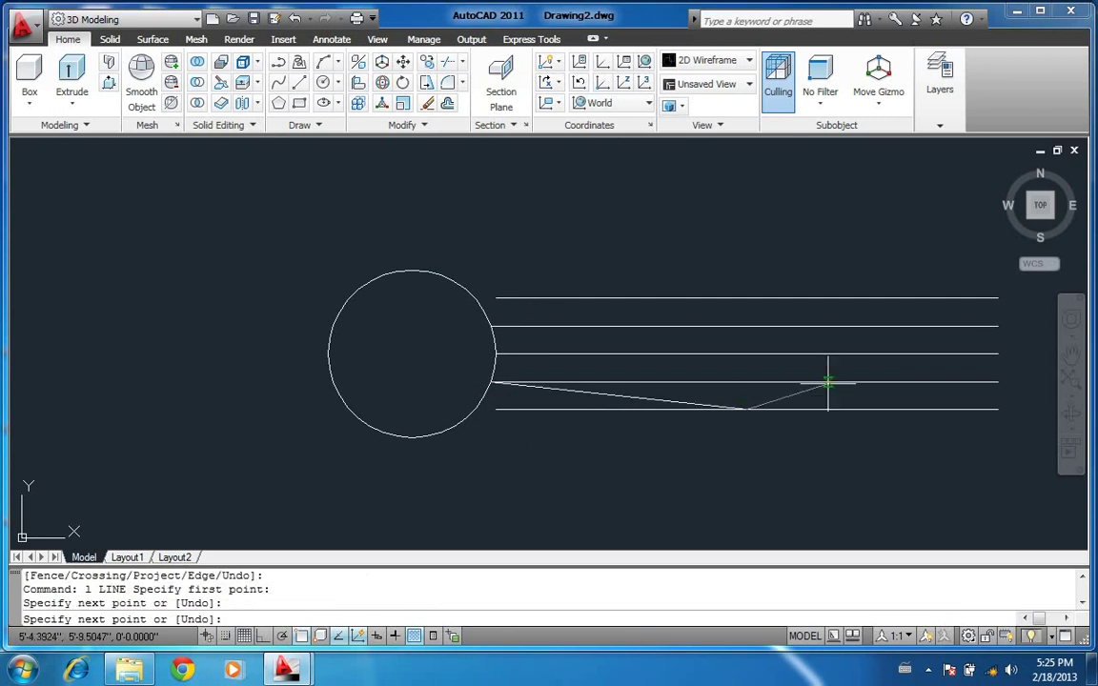
pyautogui.click(996, 354)
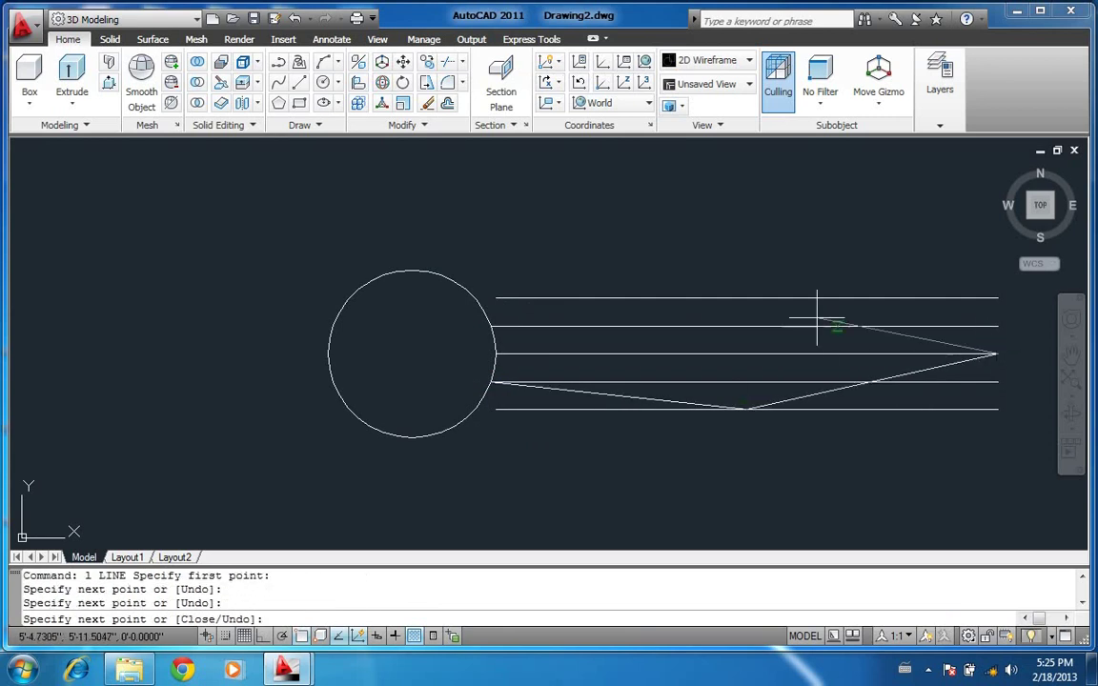
pyautogui.click(749, 298)
pyautogui.click(493, 329)
pyautogui.press('Return')
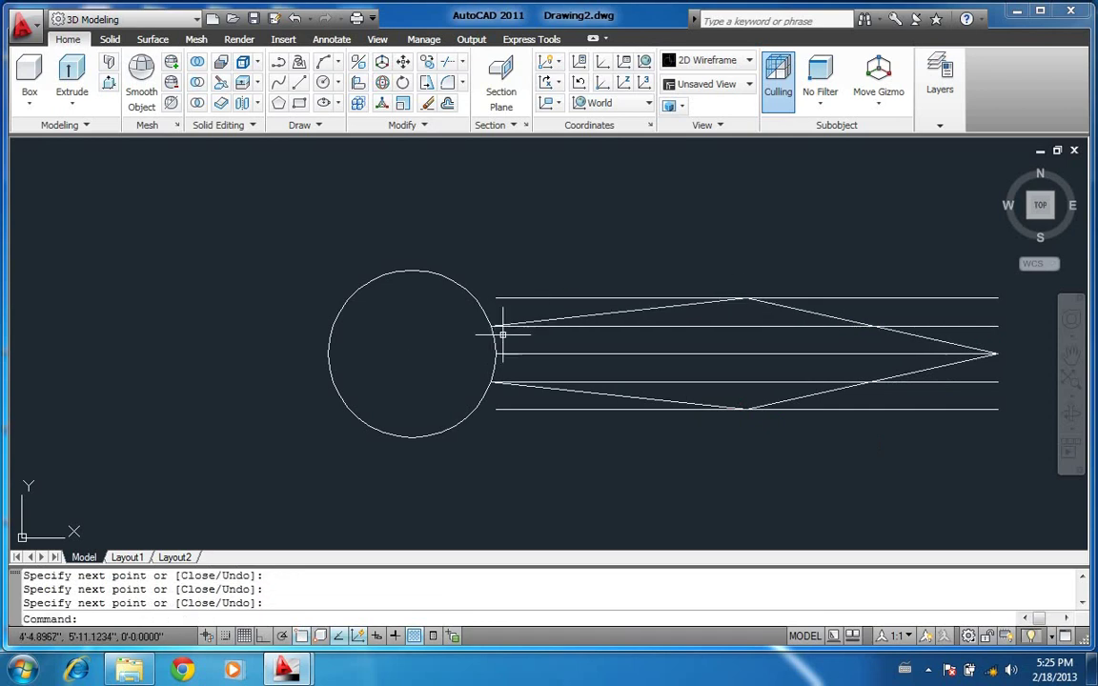
# Step: Select and erase the five horizontal guide lines
pyautogui.click(724, 395)
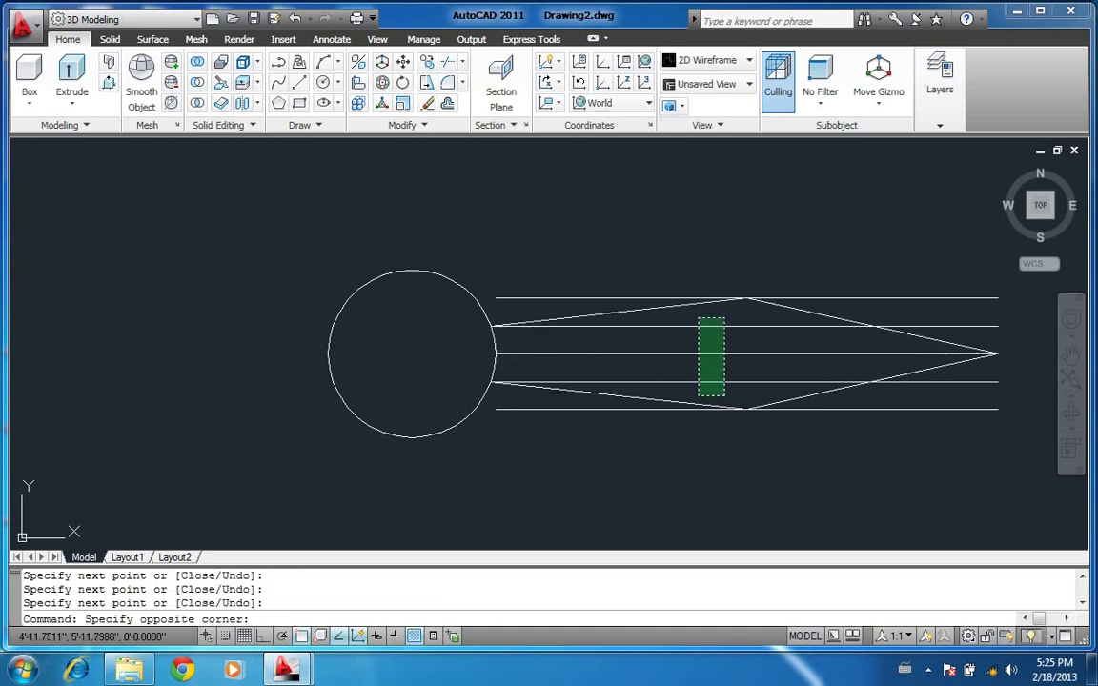
pyautogui.click(698, 312)
pyautogui.click(591, 303)
pyautogui.click(554, 265)
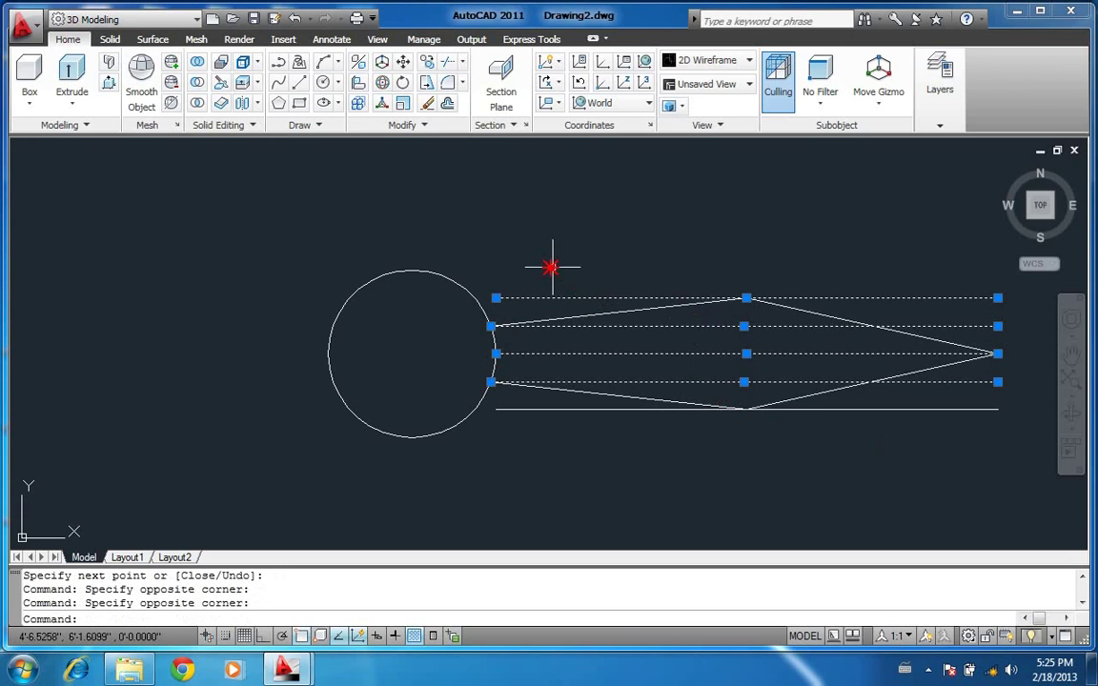
pyautogui.click(588, 436)
pyautogui.click(555, 398)
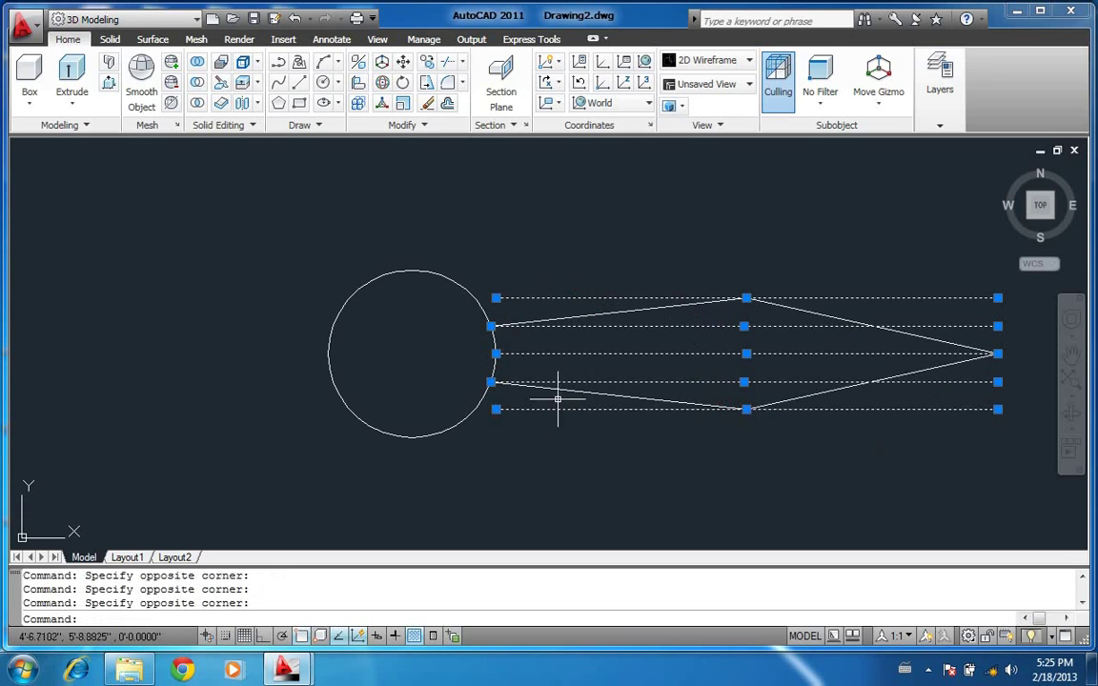
pyautogui.write('e')
pyautogui.press('Return')
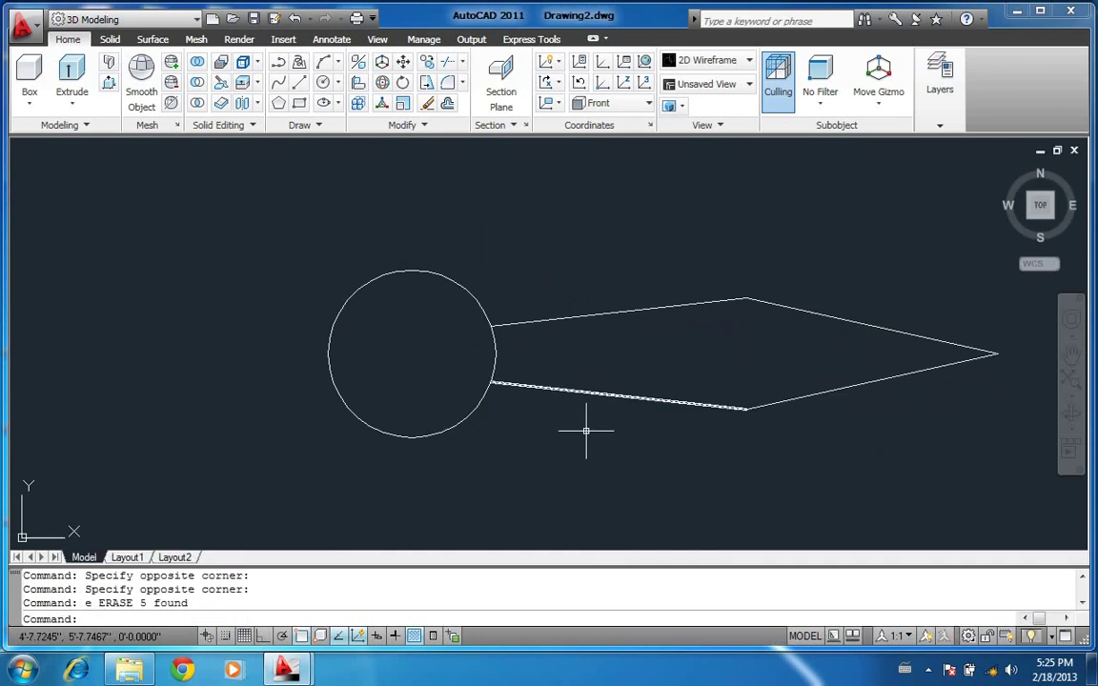
pyautogui.write('l')
pyautogui.press('Return')
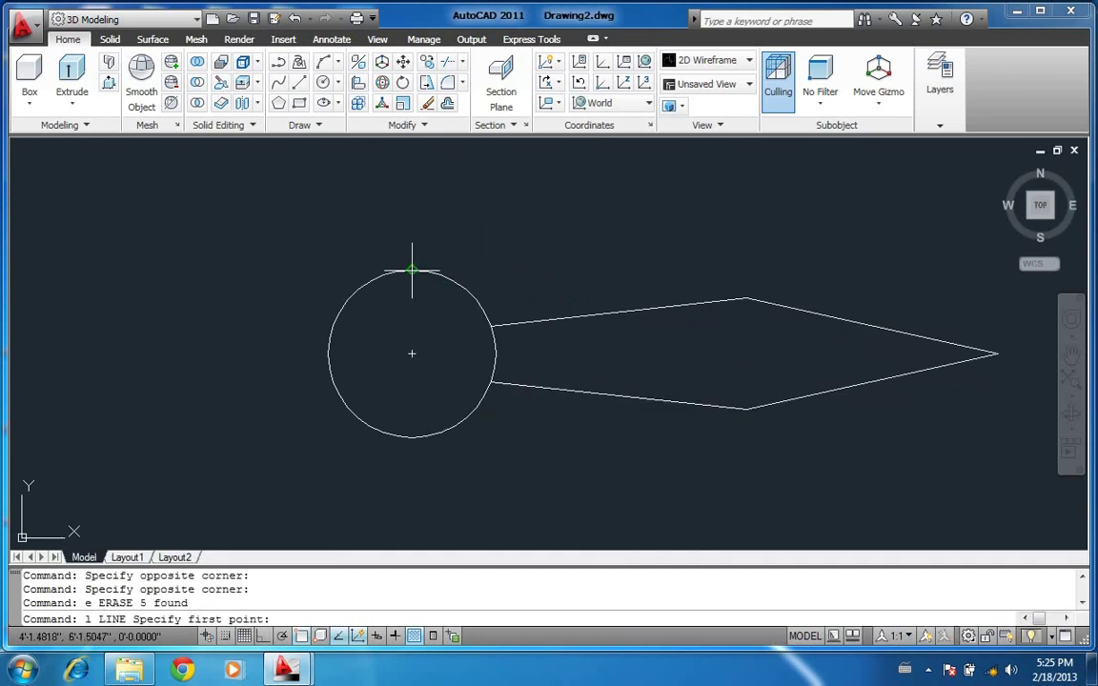
# Step: Draw a 2'6" vertical line up from the hub circle's top quadrant
pyautogui.click(411, 271)
pyautogui.scroll(-2, 411, 271)
pyautogui.scroll(-2, 413, 271)
pyautogui.moveTo(394, 196); pyautogui.dragTo(404, 286, button='middle')
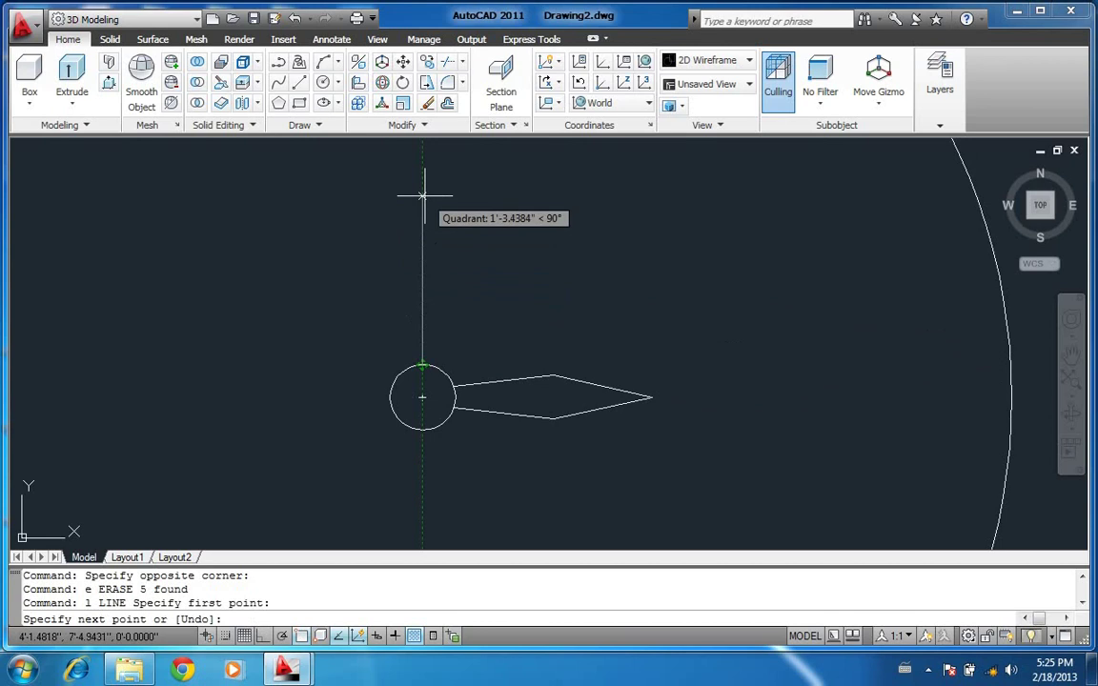
pyautogui.write("2'6")
pyautogui.press('Return')
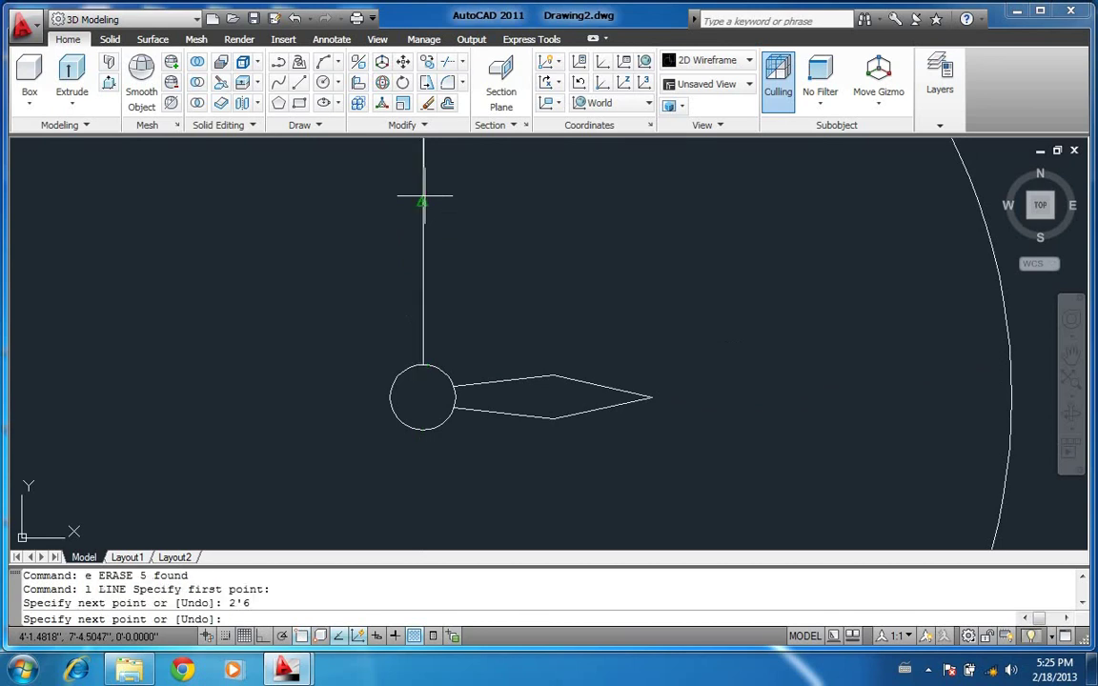
pyautogui.press('Return')
# Step: Offset the vertical line 1" to each side to form five parallel guides
pyautogui.press('Return')
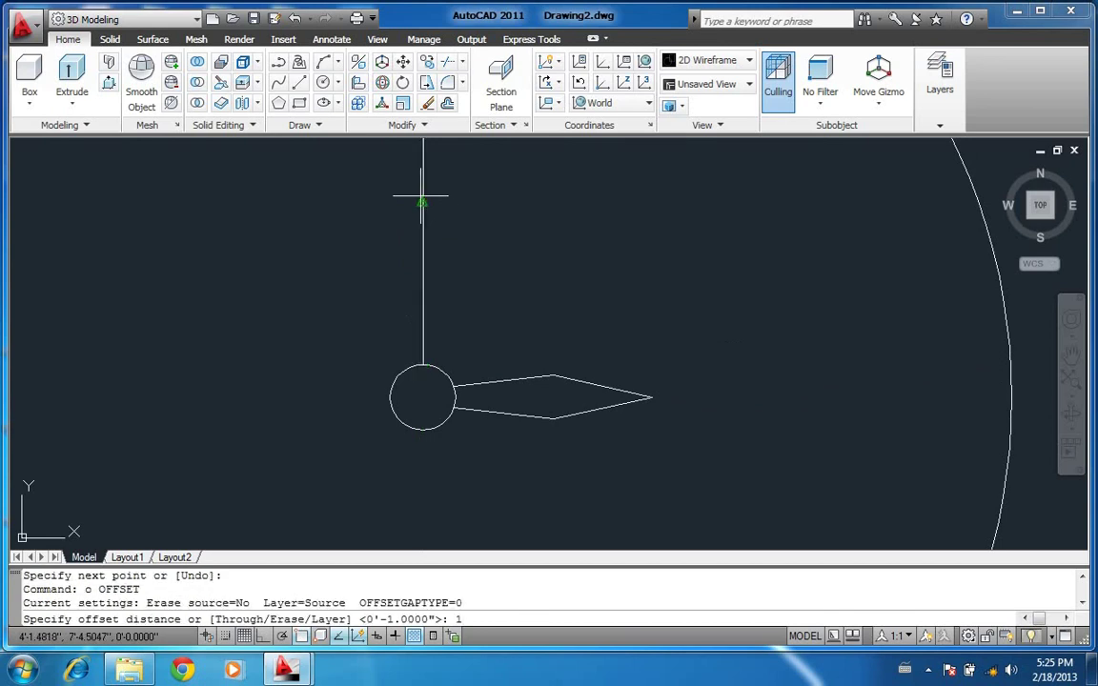
pyautogui.write('1')
pyautogui.press('Return')
pyautogui.click(423, 198)
pyautogui.click(449, 202)
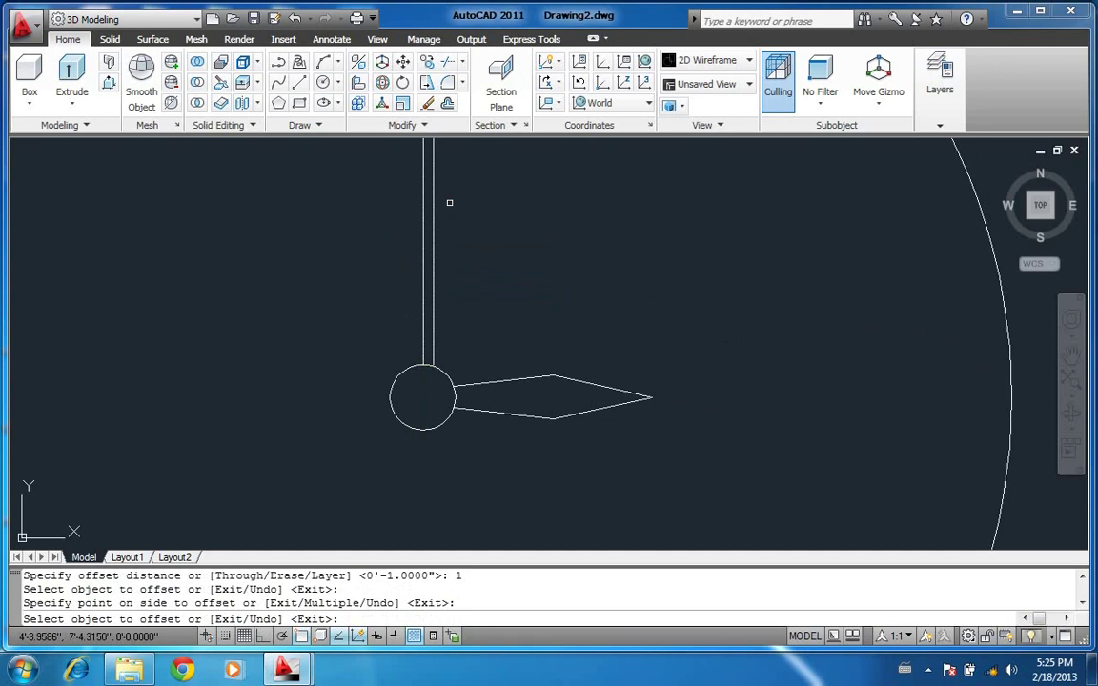
pyautogui.click(435, 198)
pyautogui.click(447, 203)
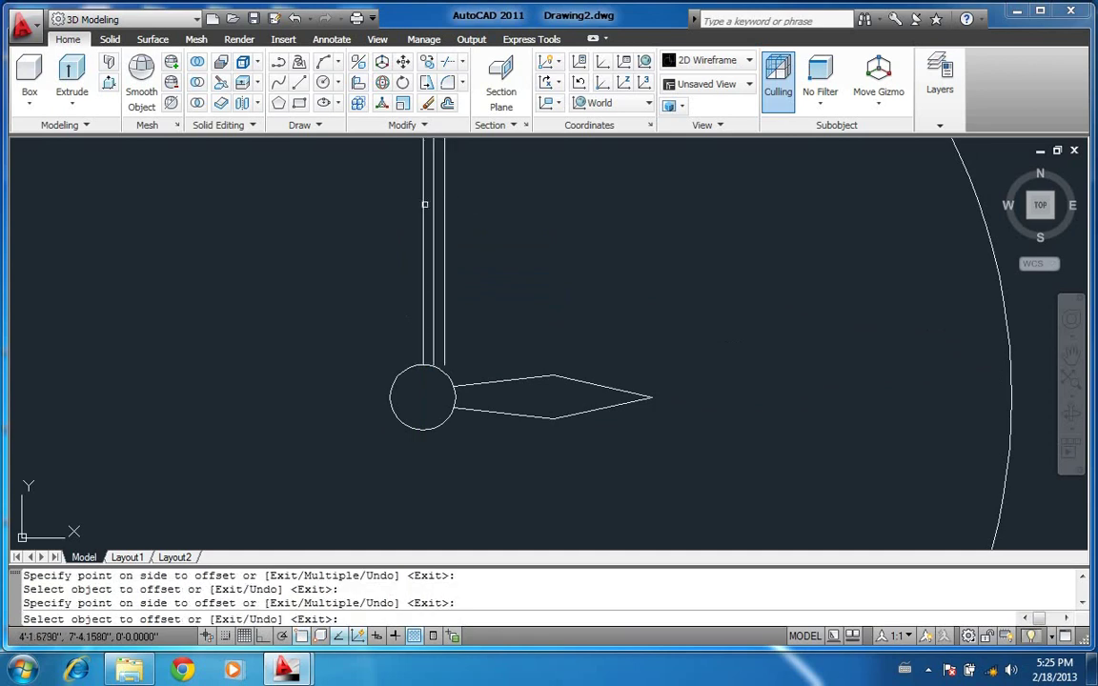
pyautogui.click(425, 204)
pyautogui.click(402, 216)
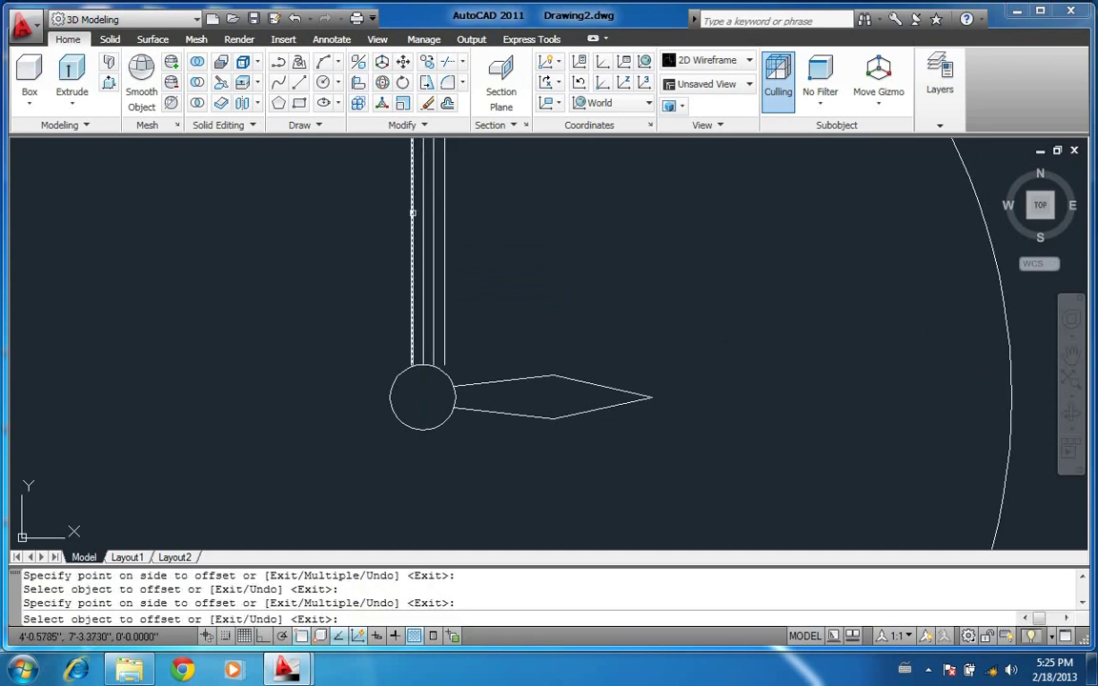
pyautogui.press('Return')
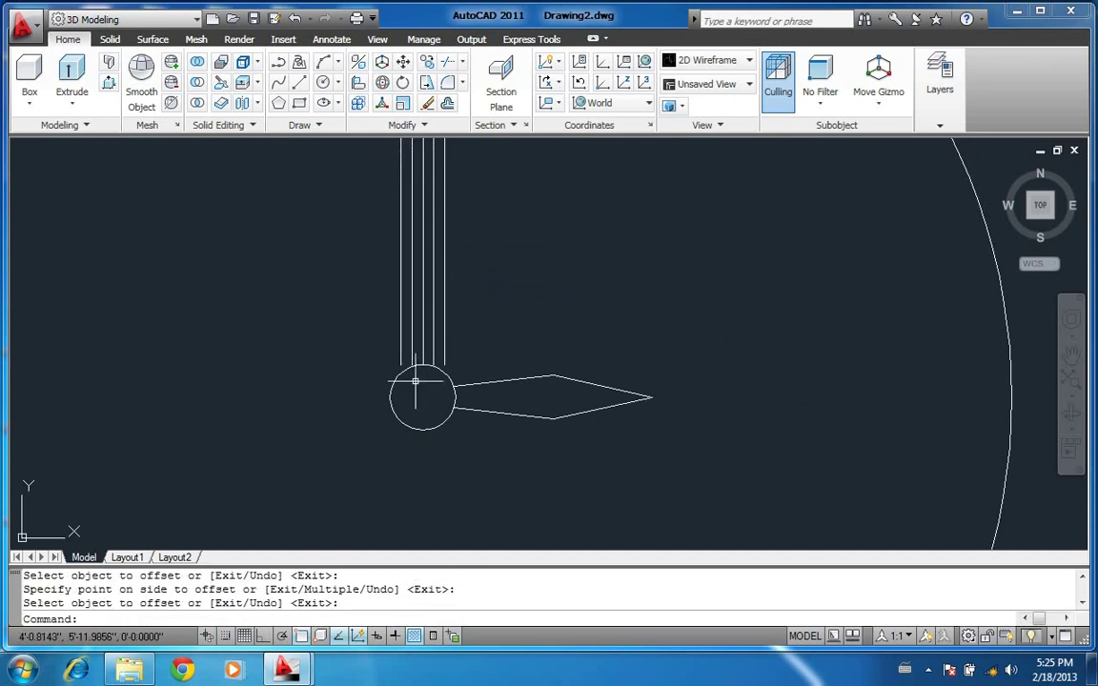
# Step: Extend the two outer vertical guides down to the hub circle
pyautogui.write('ex')
pyautogui.press('Return')
pyautogui.scroll(4, 404, 390)
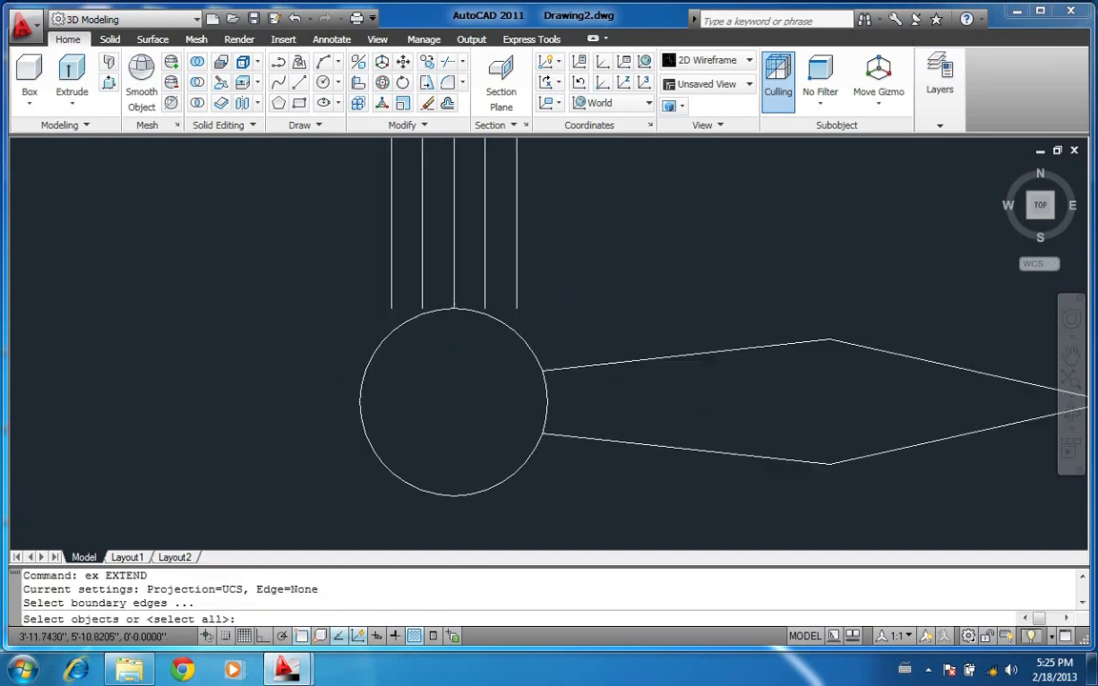
pyautogui.click(393, 334)
pyautogui.press('Return')
pyautogui.click(418, 297)
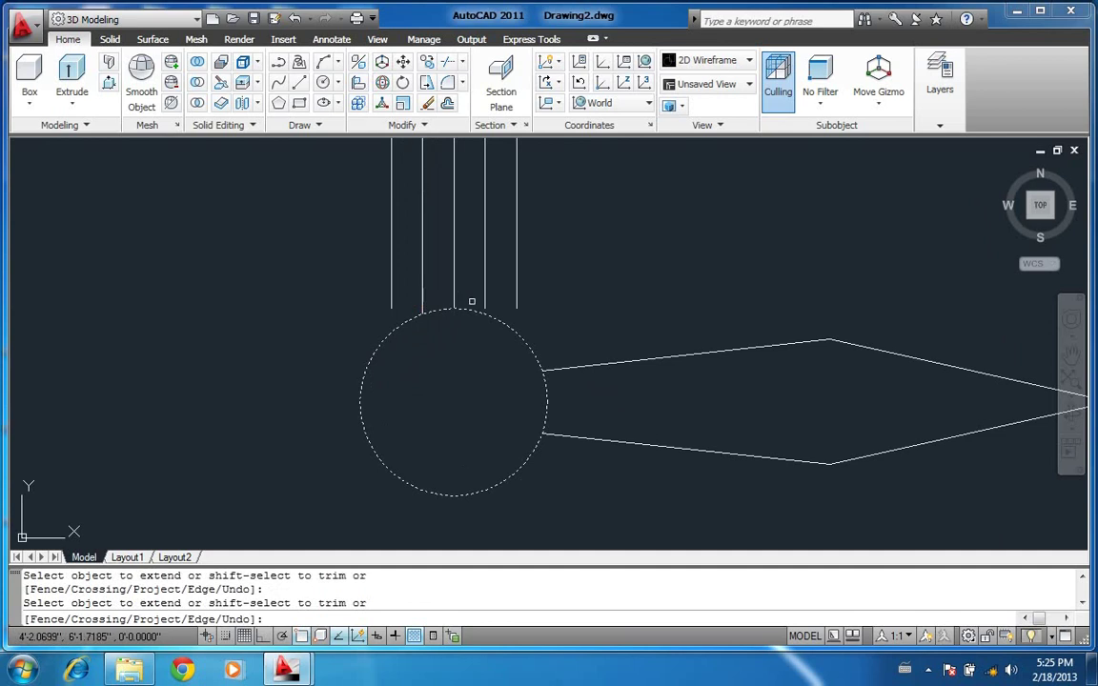
pyautogui.click(481, 298)
pyautogui.press('Return')
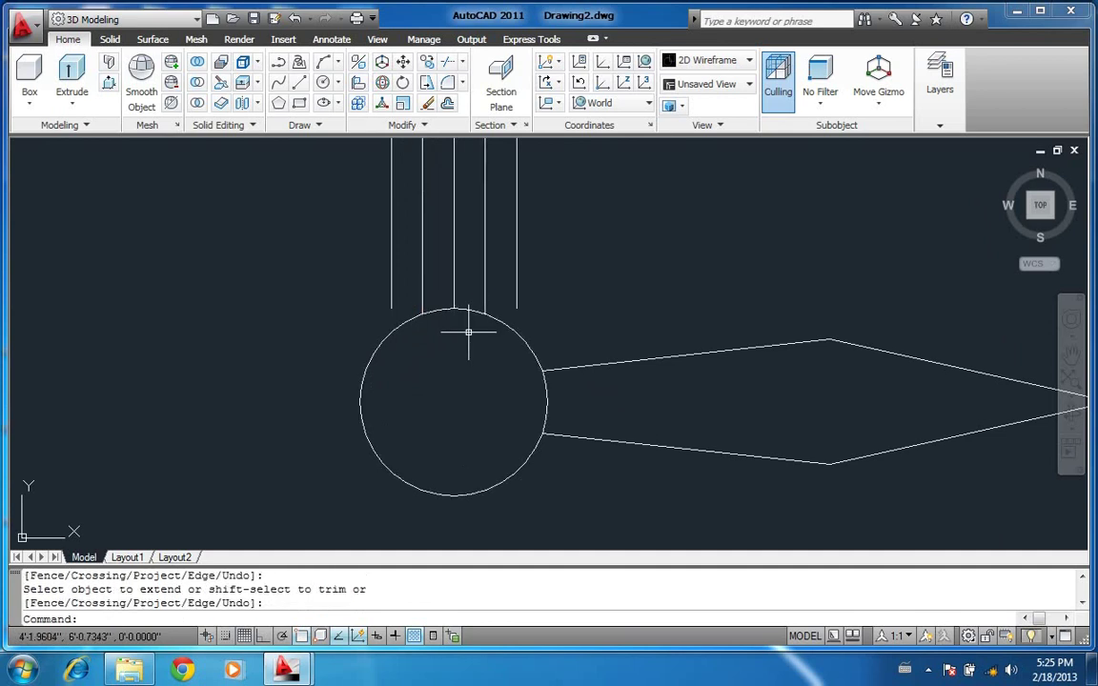
# Step: Draw the pointed vertical hand outline from the hub circle up to a top tip
pyautogui.write('l')
pyautogui.press('Return')
pyautogui.click(484, 313)
pyautogui.scroll(-5, 479, 331)
pyautogui.scroll(-3, 479, 332)
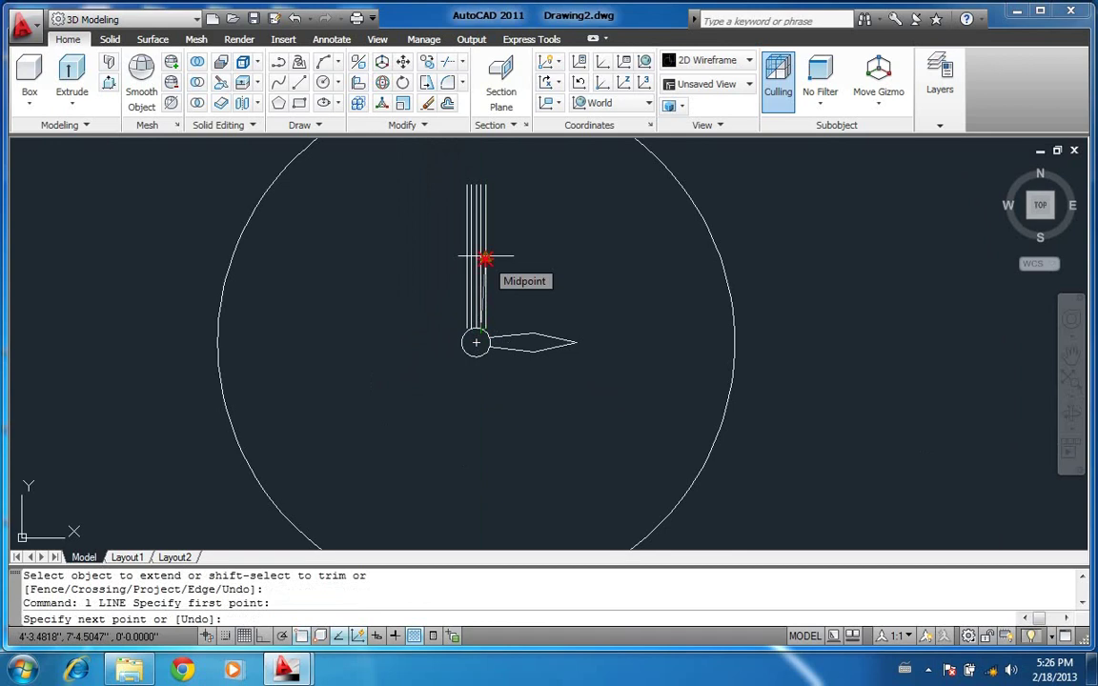
pyautogui.click(488, 219)
pyautogui.scroll(3, 474, 181)
pyautogui.scroll(3, 474, 184)
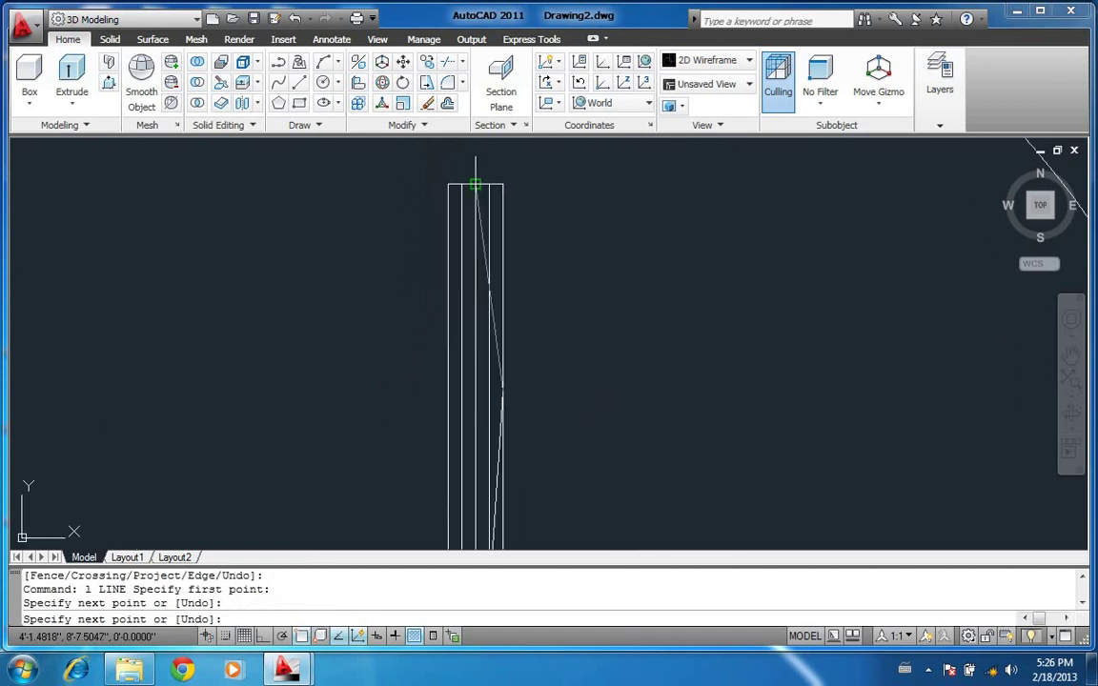
pyautogui.click(475, 184)
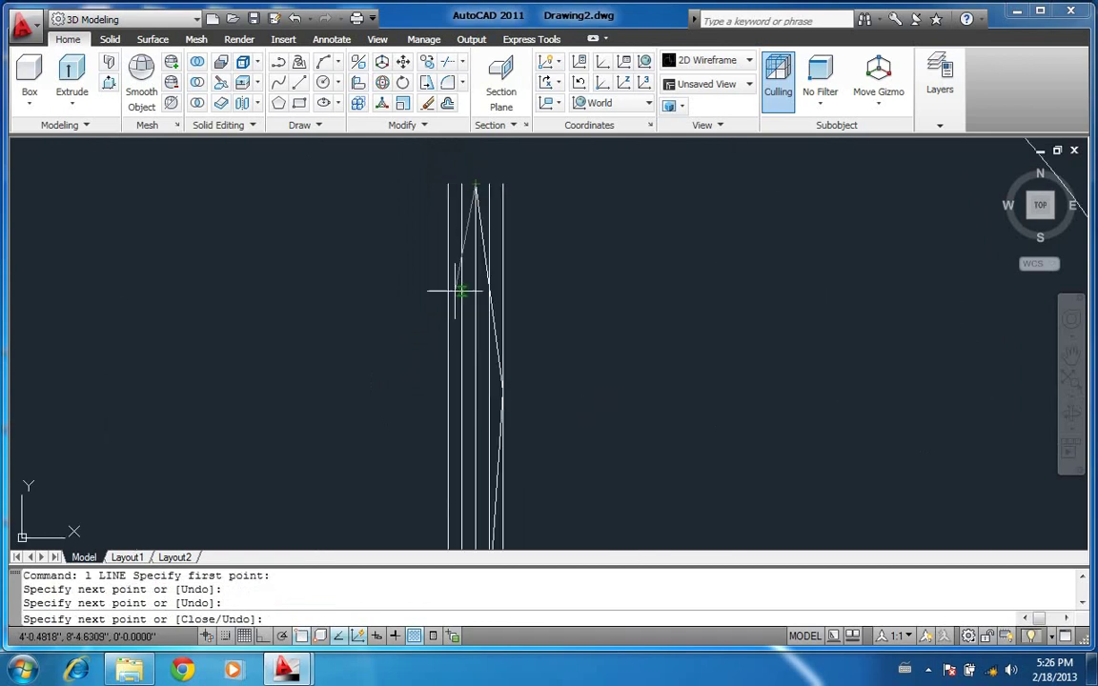
pyautogui.click(448, 392)
pyautogui.scroll(-3, 448, 388)
pyautogui.scroll(-3, 447, 388)
pyautogui.scroll(4, 446, 436)
pyautogui.scroll(2, 453, 442)
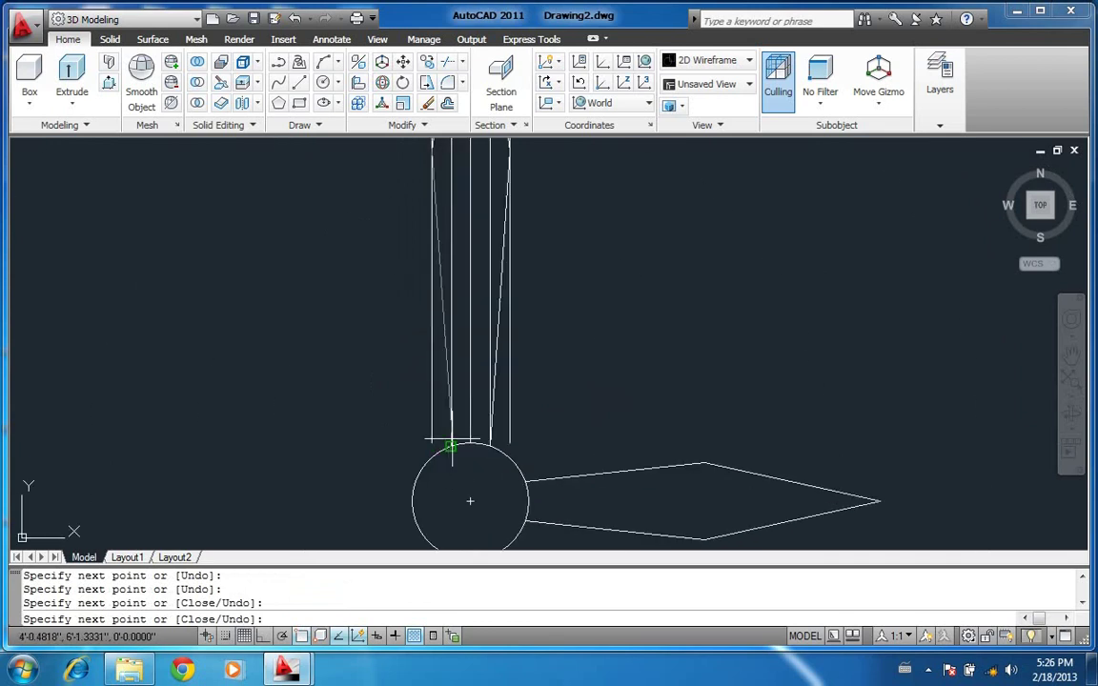
pyautogui.click(454, 445)
pyautogui.press('Return')
# Step: Select and erase the five vertical guide lines
pyautogui.scroll(-4, 454, 445)
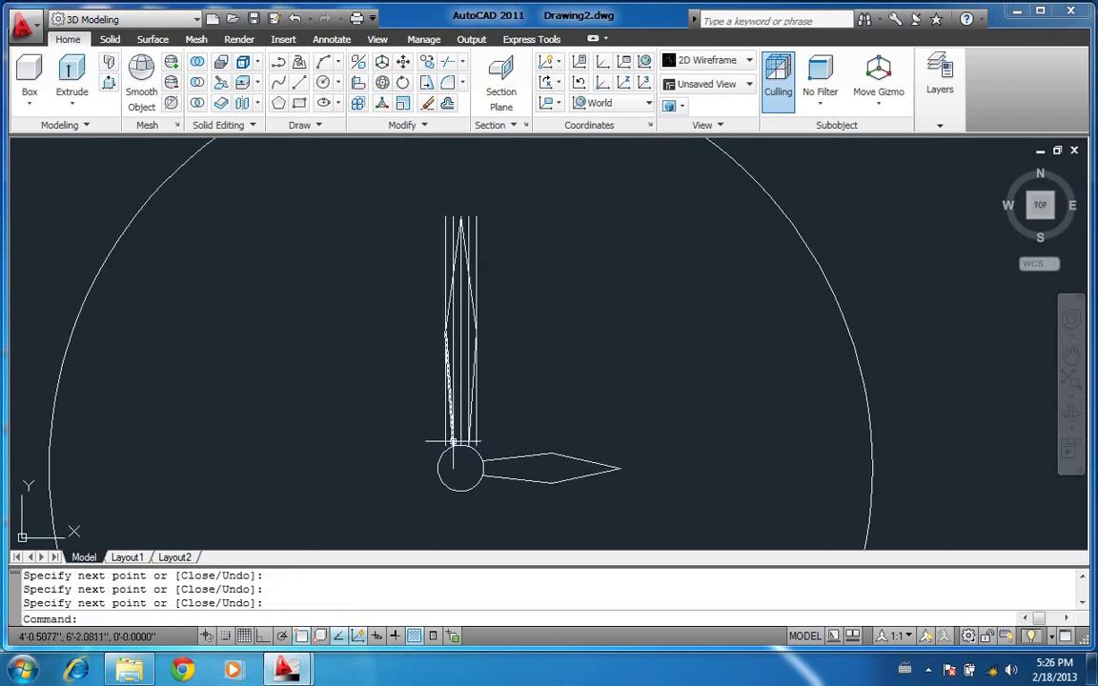
pyautogui.scroll(3, 497, 248)
pyautogui.click(471, 212)
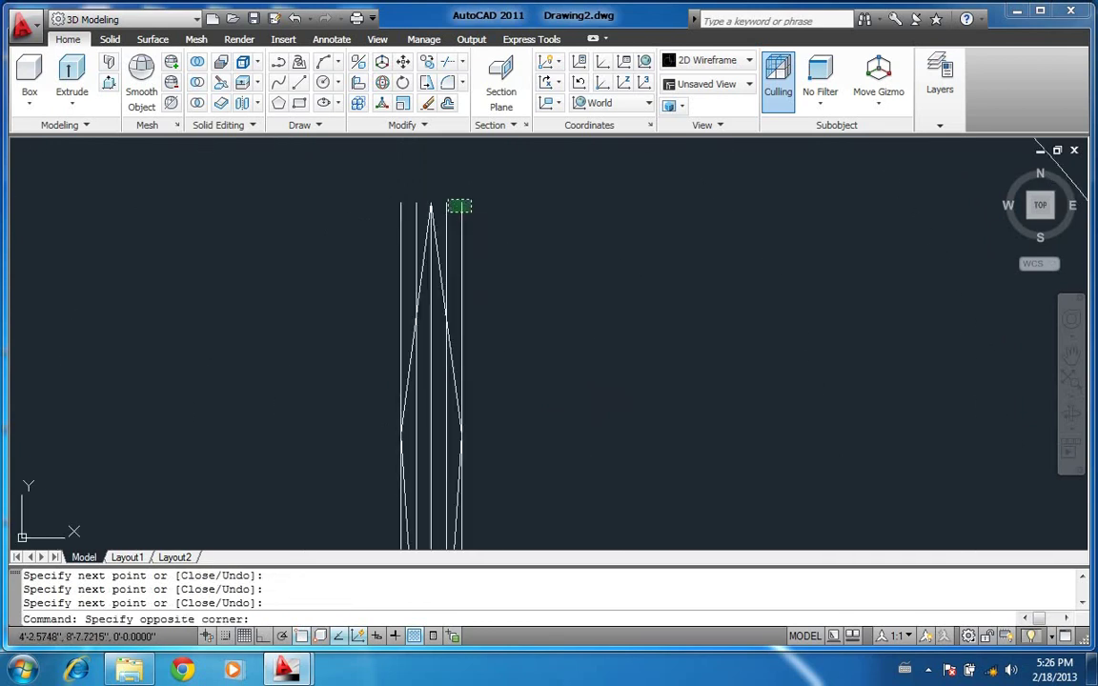
pyautogui.click(440, 202)
pyautogui.click(422, 209)
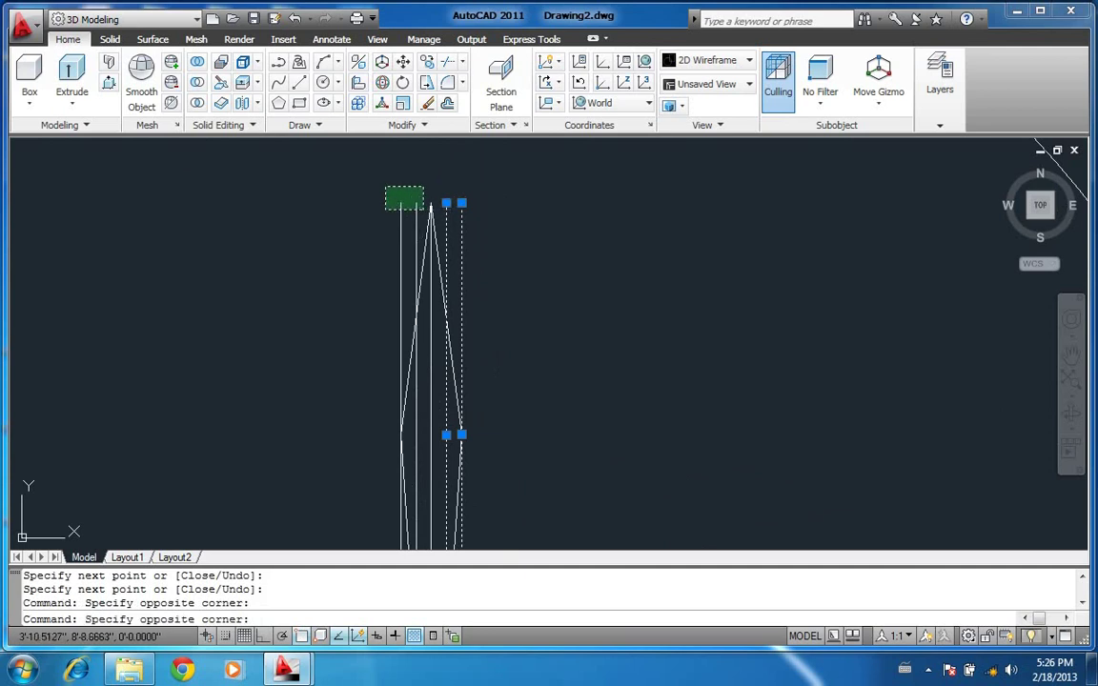
pyautogui.click(343, 164)
pyautogui.click(437, 411)
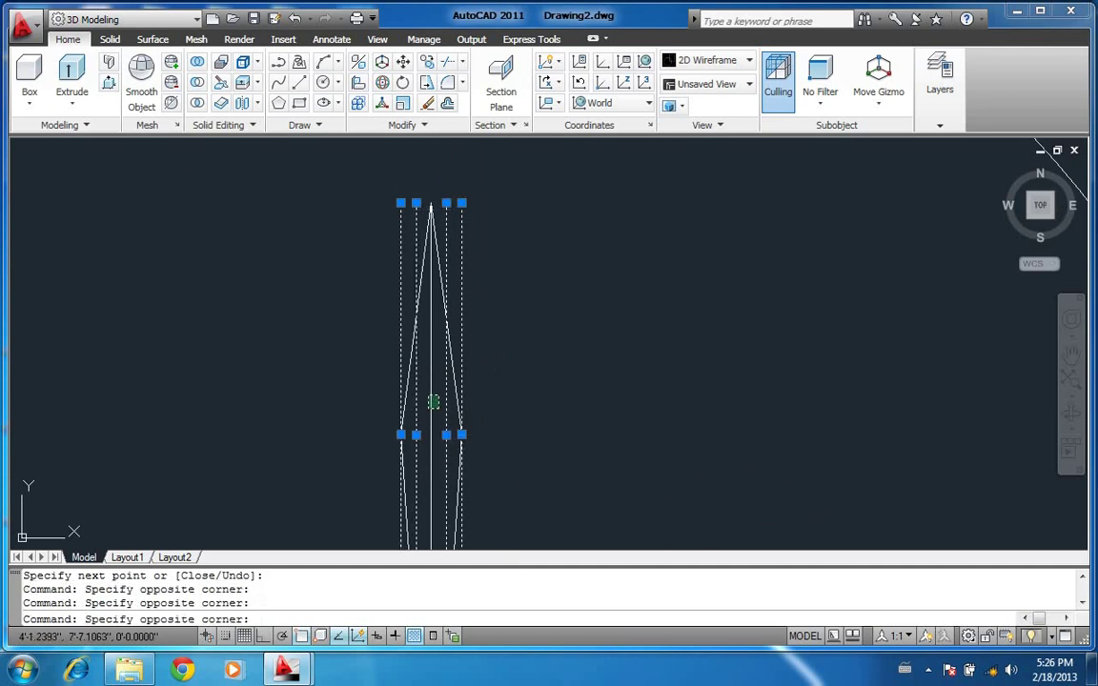
pyautogui.click(428, 392)
pyautogui.write('e')
pyautogui.press('Return')
# Step: Pan and zoom over the clock reference to view the clock's top
pyautogui.scroll(-6, 440, 327)
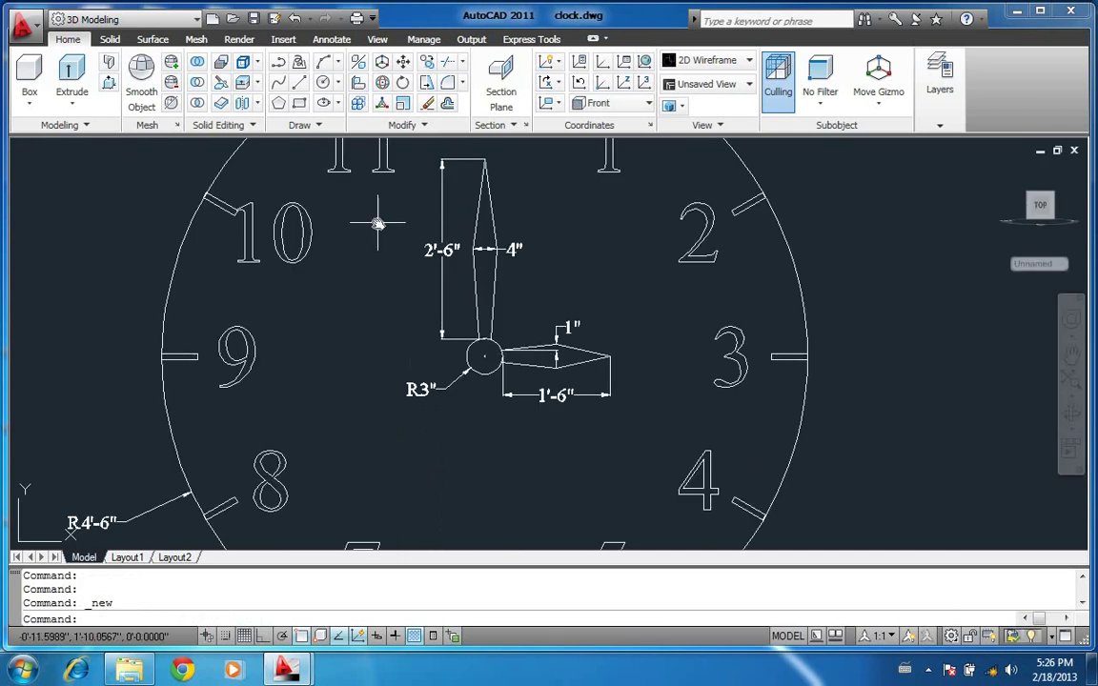
pyautogui.moveTo(381, 226); pyautogui.dragTo(366, 342, button='middle')
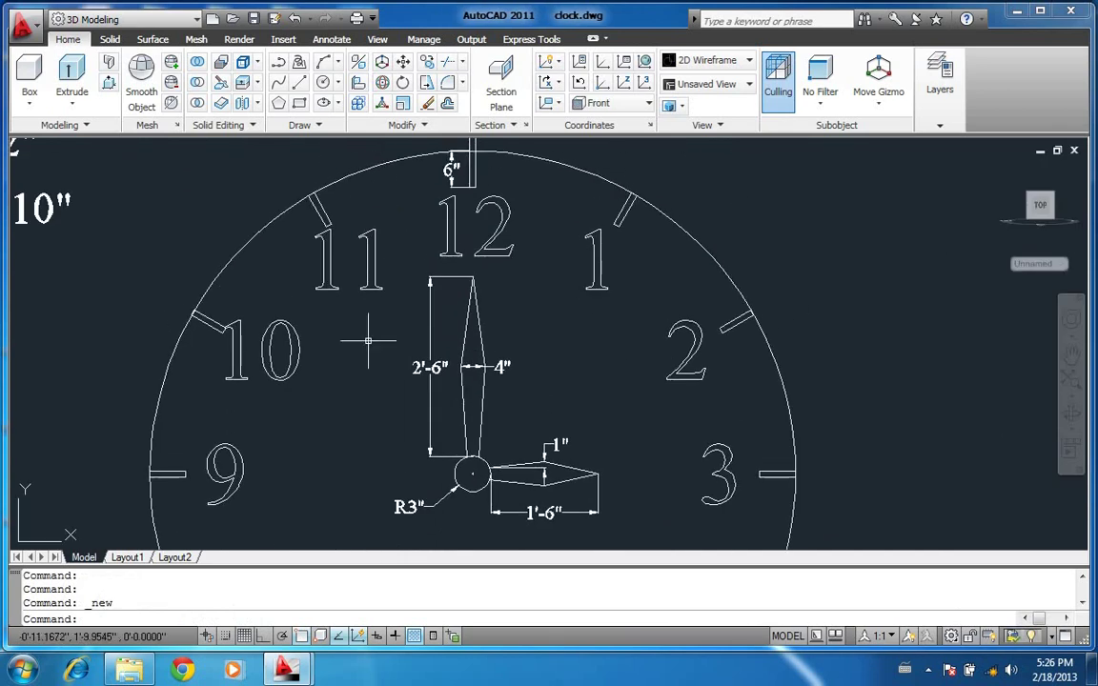
pyautogui.moveTo(457, 177); pyautogui.dragTo(438, 224, button='middle')
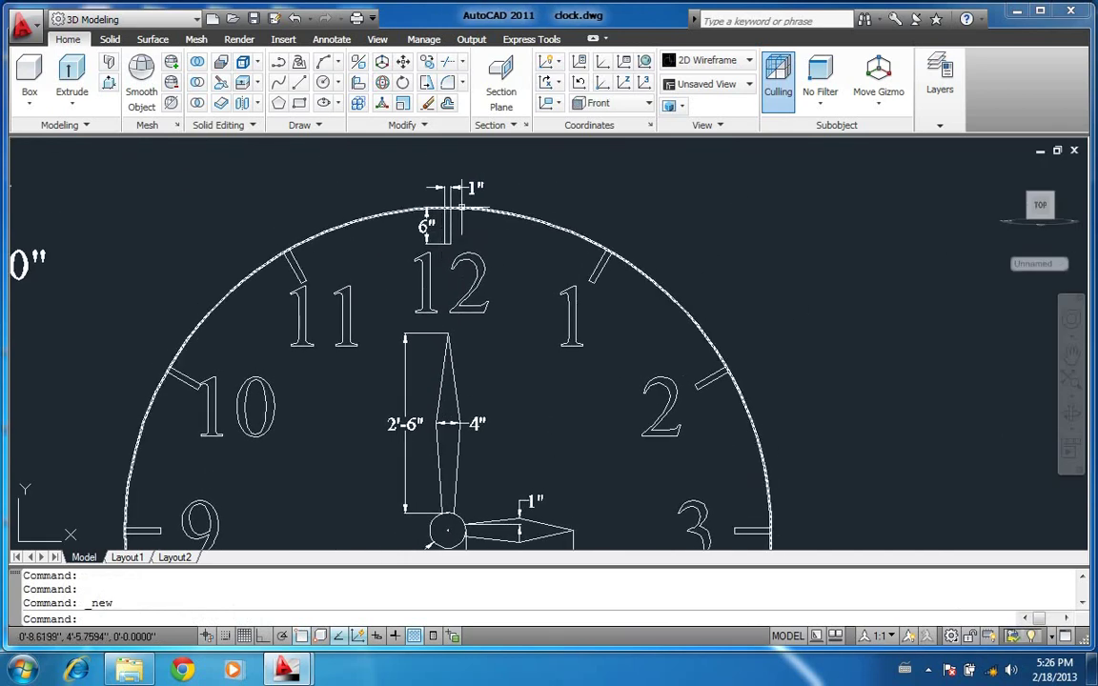
pyautogui.scroll(-4, 461, 207)
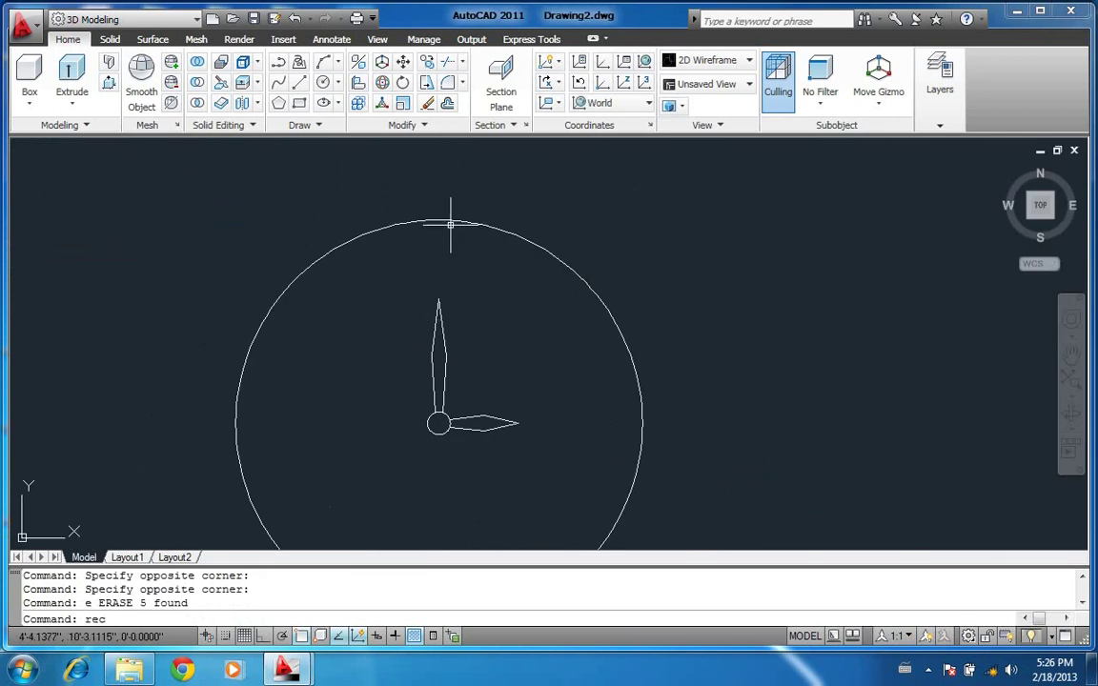
# Step: Draw a 1 by 6 rectangle from the circle's top quadrant downward
pyautogui.press('Return')
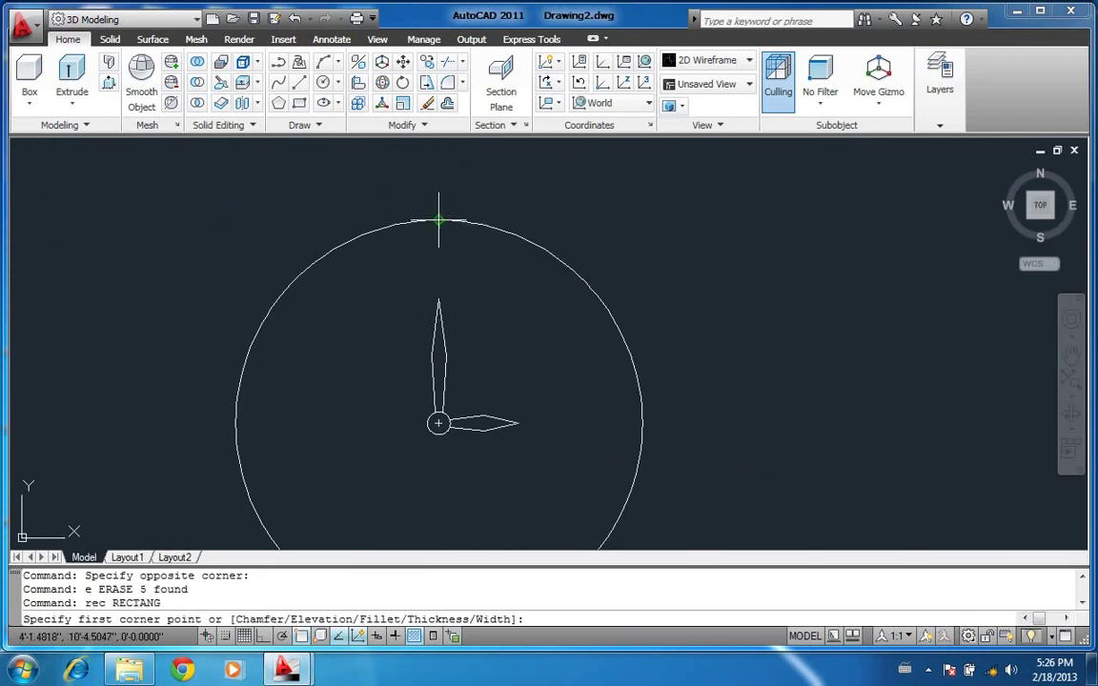
pyautogui.click(438, 221)
pyautogui.write('@1,-')
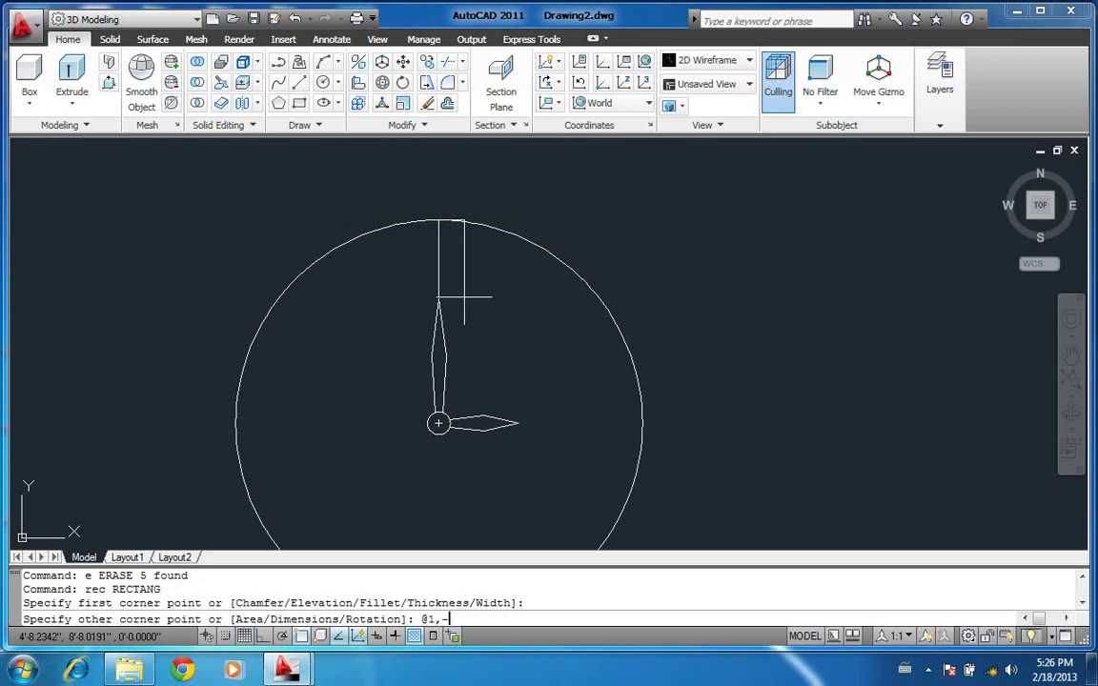
pyautogui.write('6')
pyautogui.press('Return')
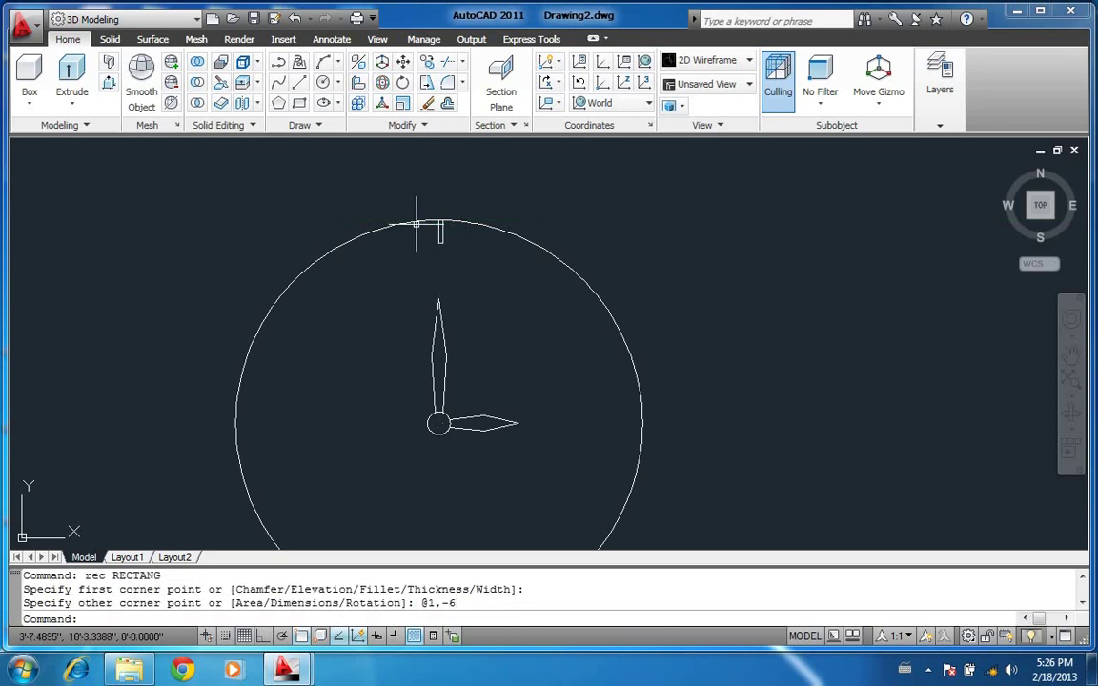
pyautogui.scroll(3, 443, 226)
pyautogui.scroll(2, 447, 223)
# Step: Move the rectangle so it is centred on the circle's top quadrant
pyautogui.write('m')
pyautogui.press('Return')
pyautogui.click(426, 238)
pyautogui.click(386, 222)
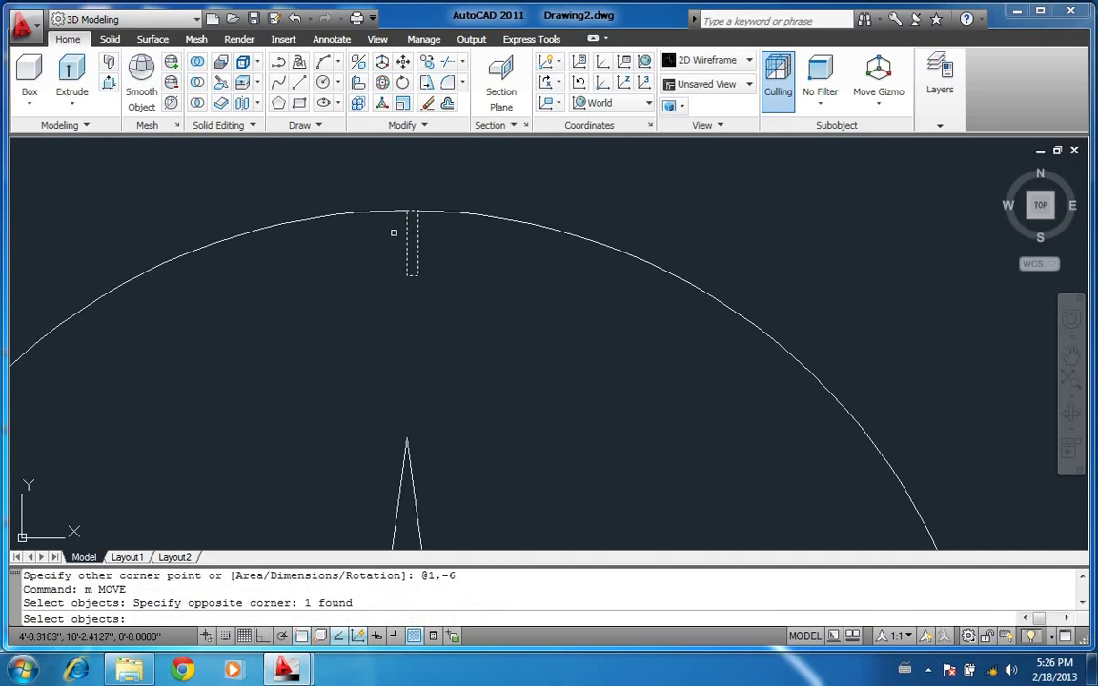
pyautogui.press('Return')
pyautogui.click(412, 211)
pyautogui.scroll(4, 408, 212)
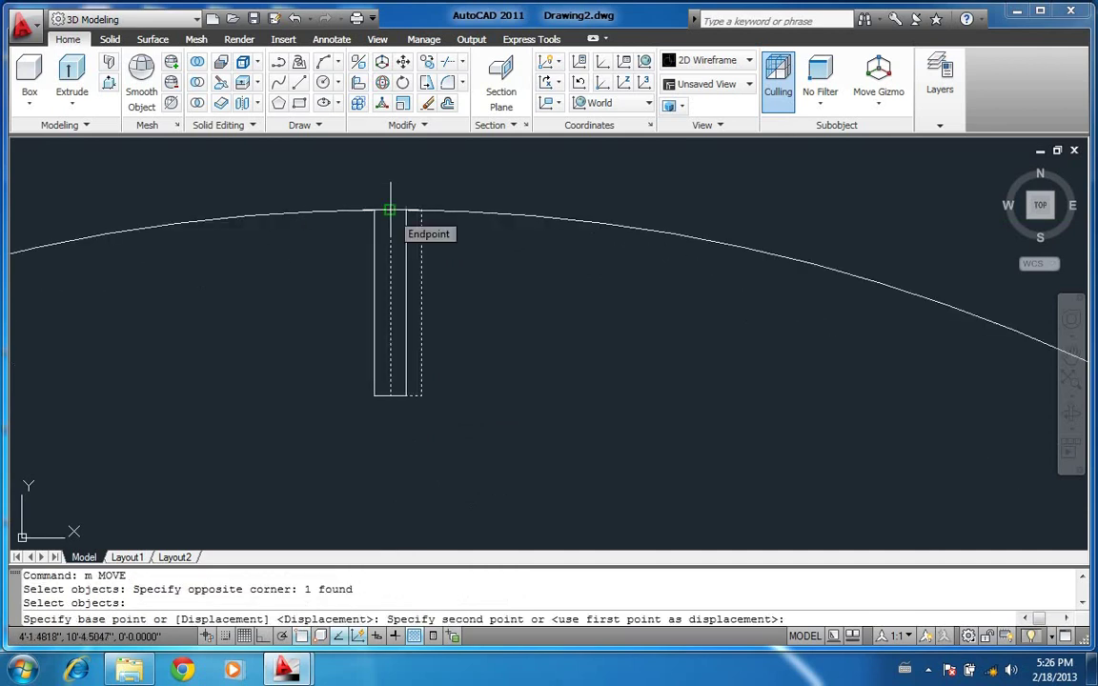
pyautogui.click(390, 210)
pyautogui.scroll(-2, 392, 214)
pyautogui.scroll(-3, 398, 219)
pyautogui.scroll(3, 400, 225)
pyautogui.write('style')
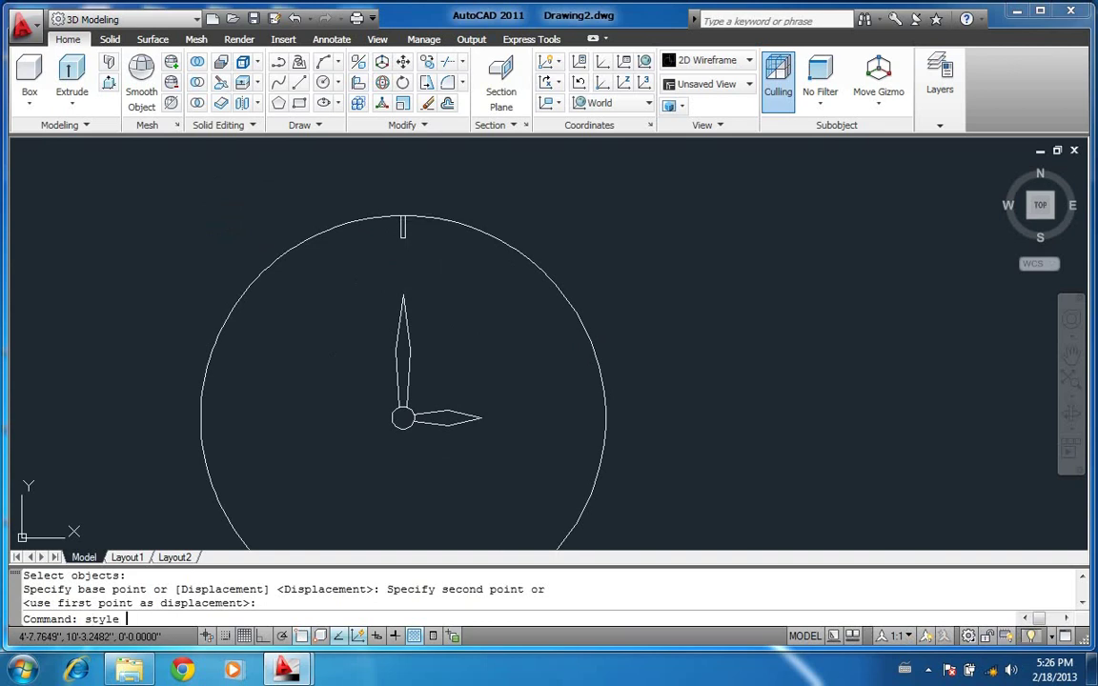
# Step: Create text style 'text' with Times New Roman at height 10, set current and saved
pyautogui.press('Return')
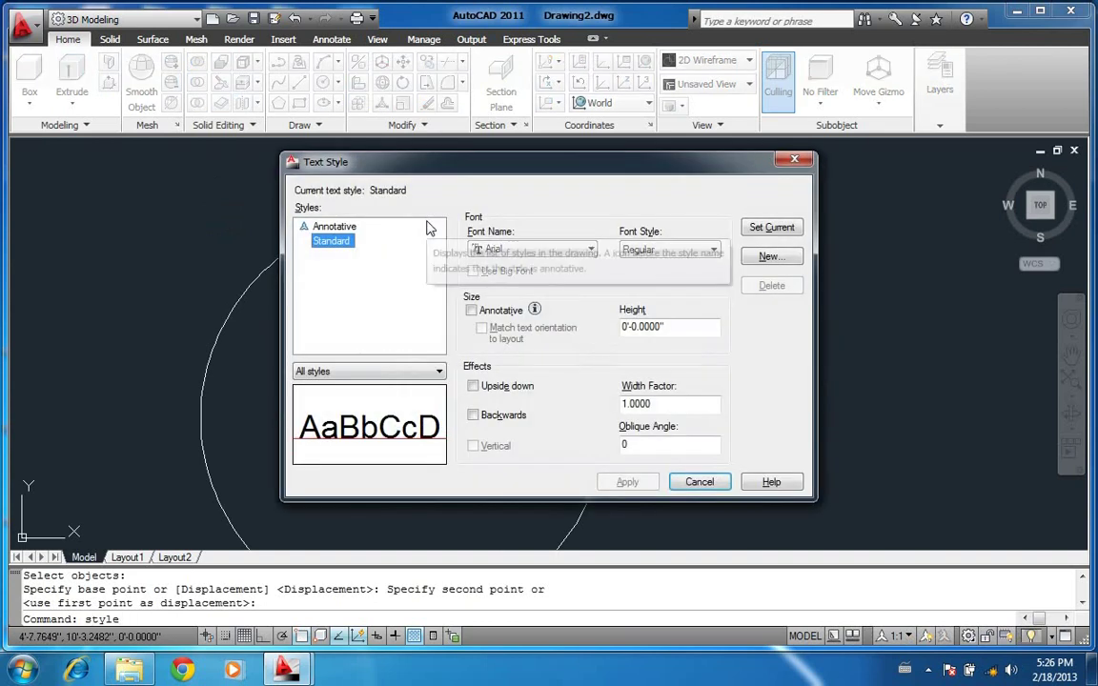
pyautogui.click(771, 257)
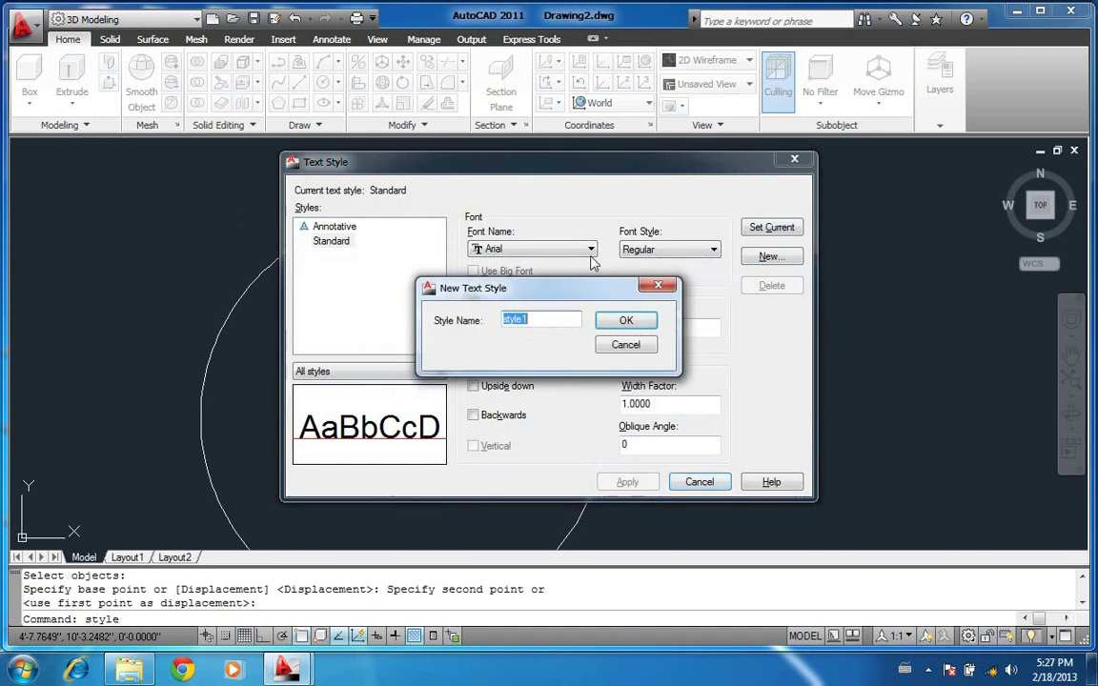
pyautogui.write('text')
pyautogui.click(625, 320)
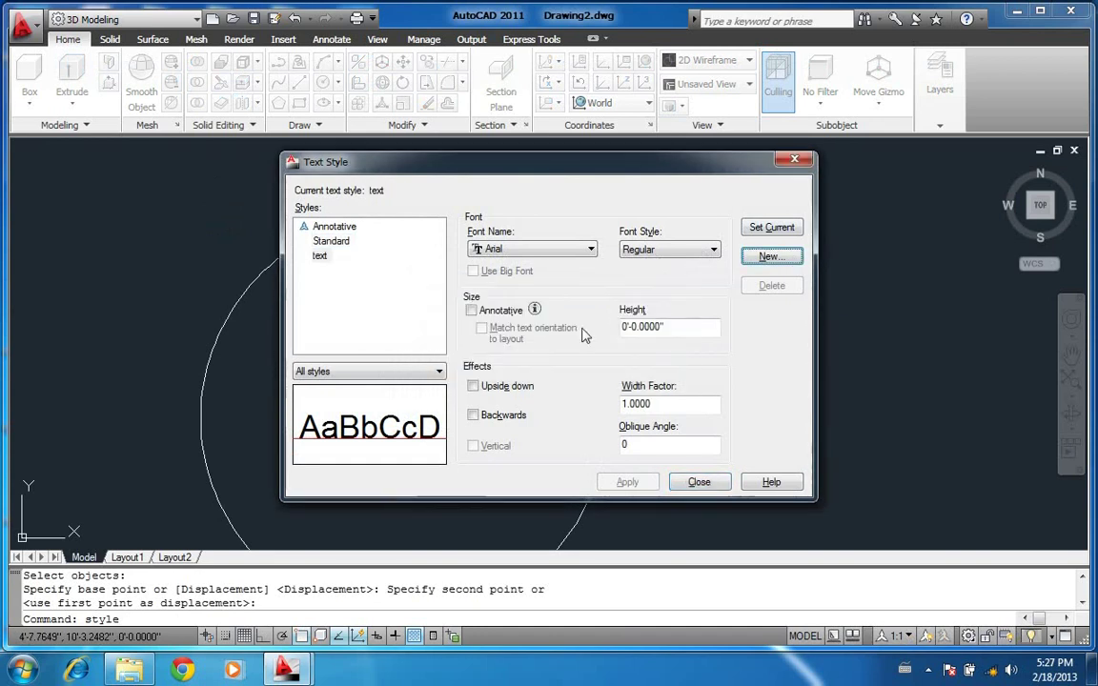
pyautogui.click(557, 249)
pyautogui.click(557, 249)
pyautogui.write('times')
pyautogui.click(642, 327)
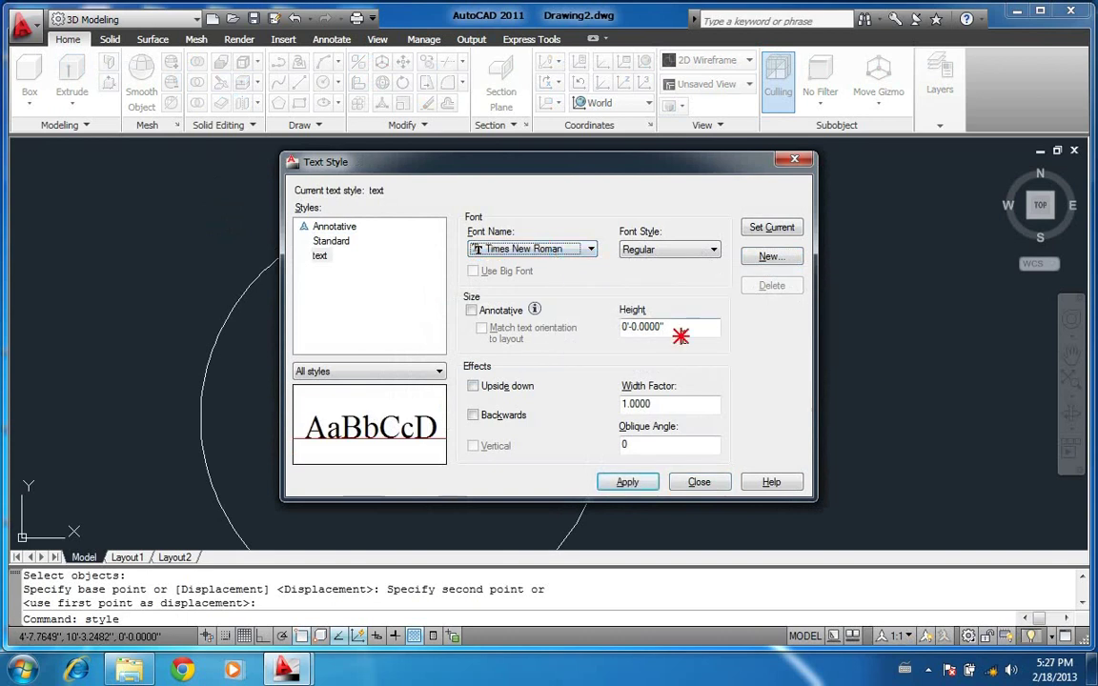
pyautogui.write('10')
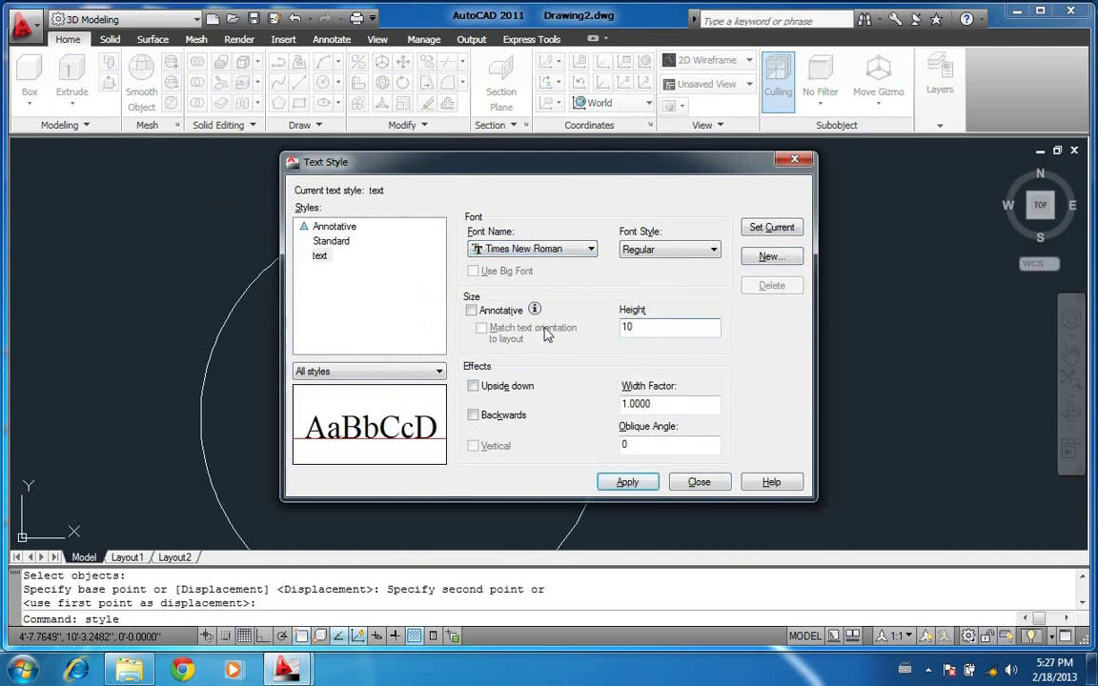
pyautogui.click(772, 235)
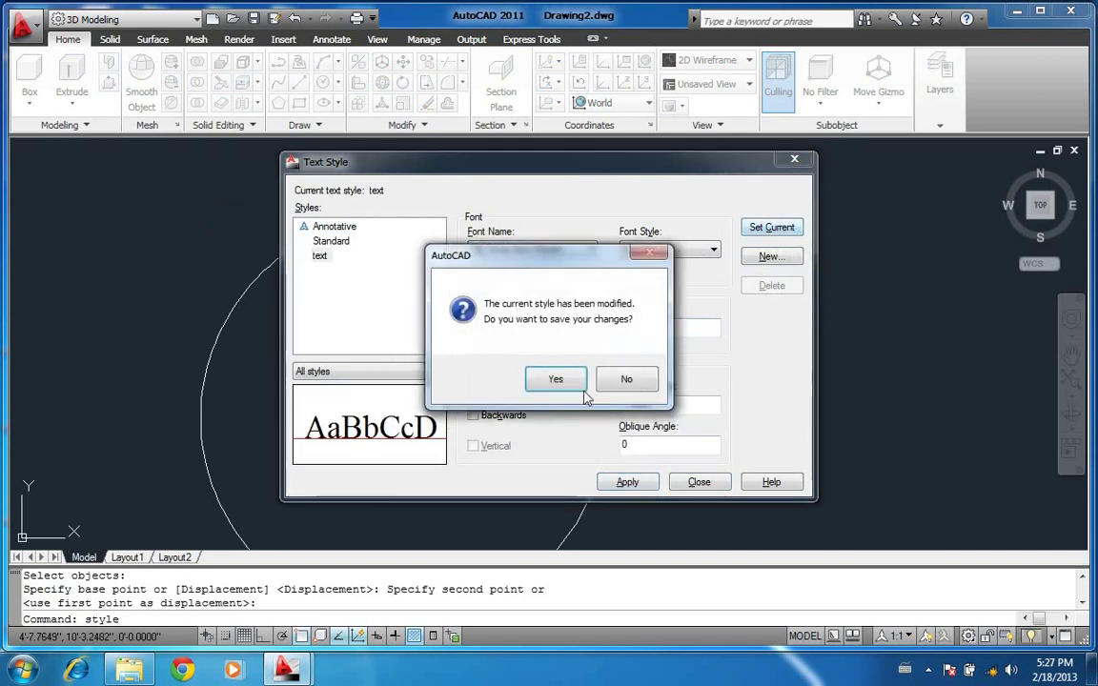
pyautogui.click(558, 378)
pyautogui.click(700, 482)
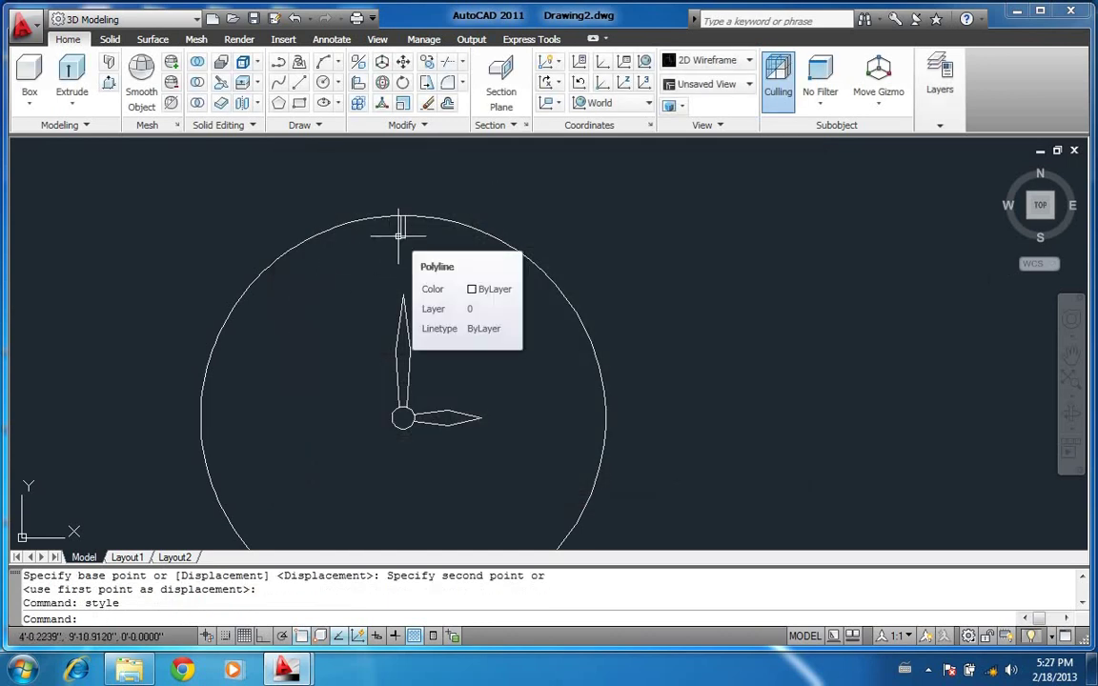
pyautogui.moveTo(402, 226)
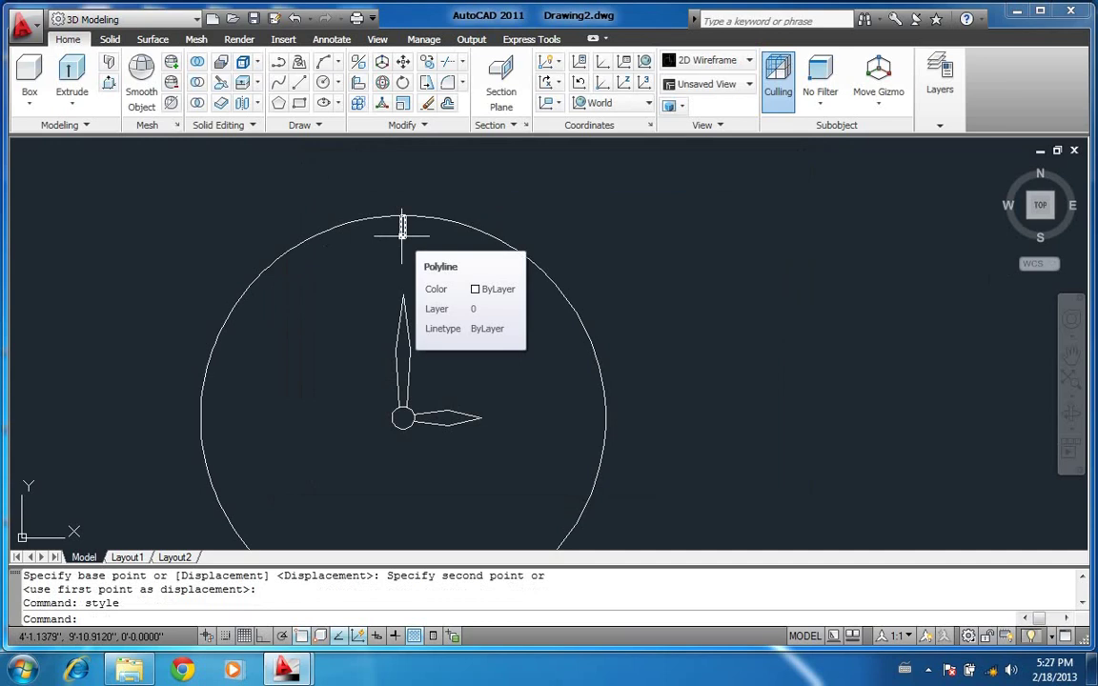
# Step: Place single-line text '12', middle-centre justified, at the tick mark's midpoint
pyautogui.write('dt')
pyautogui.press('Return')
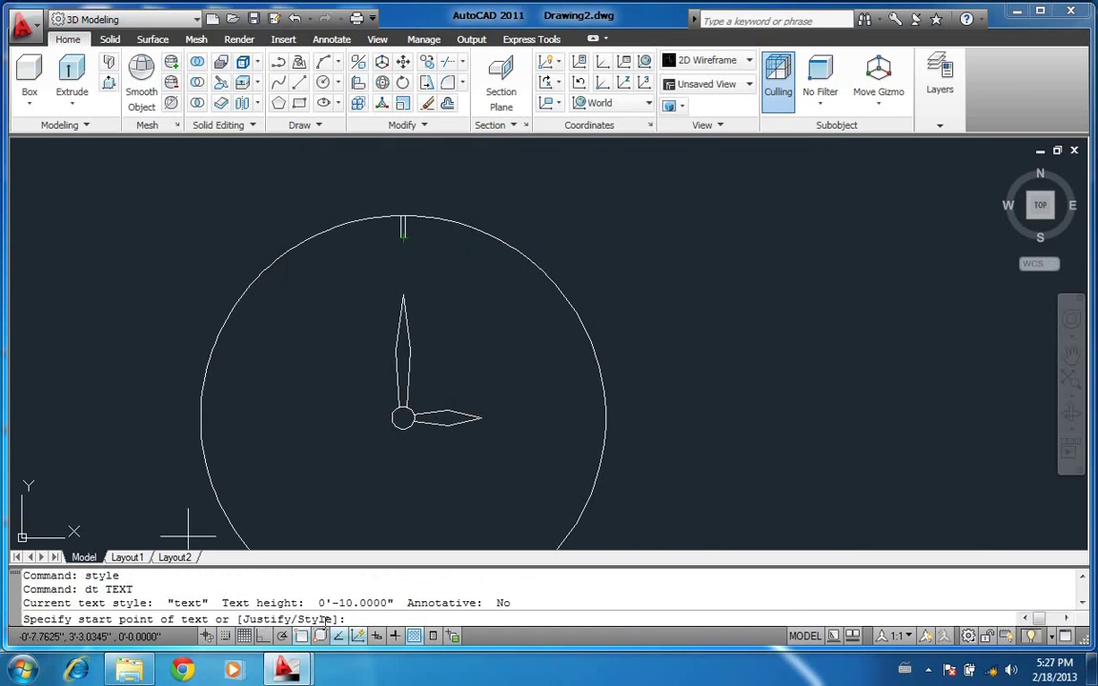
pyautogui.press('Return')
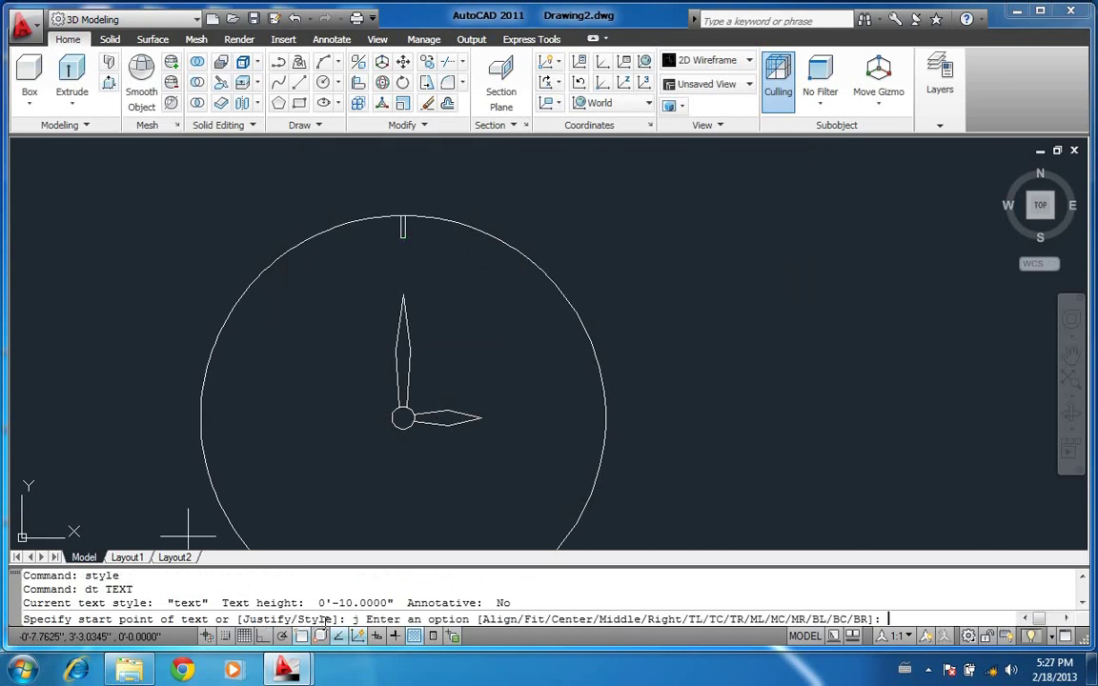
pyautogui.press('Return')
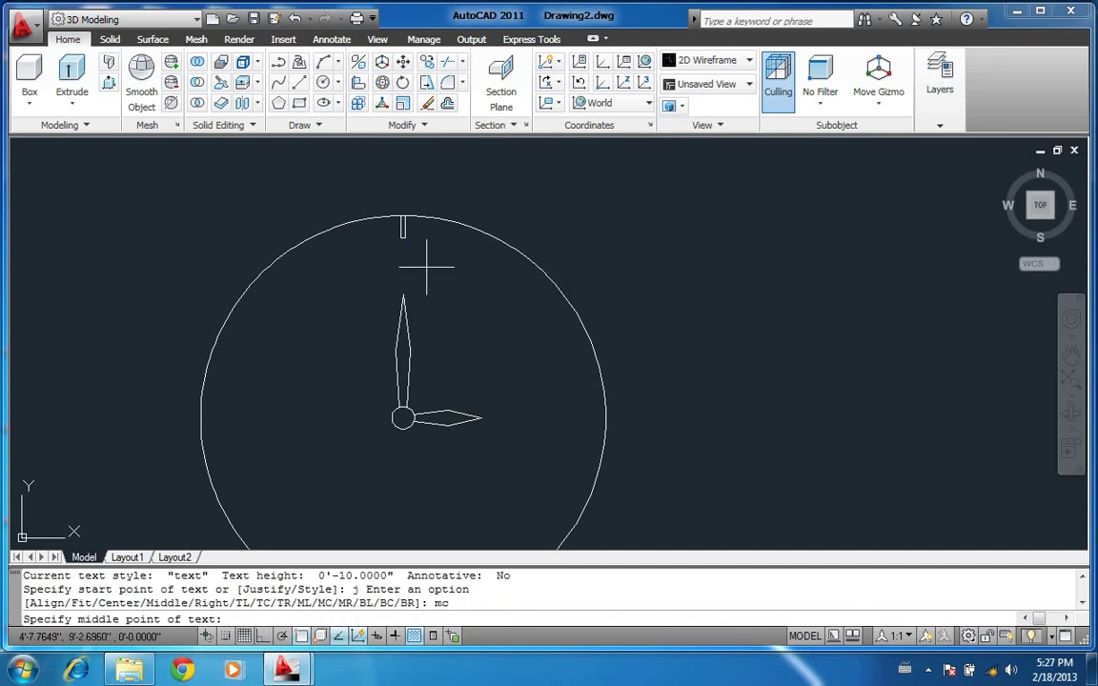
pyautogui.scroll(1, 431, 263)
pyautogui.scroll(2, 432, 269)
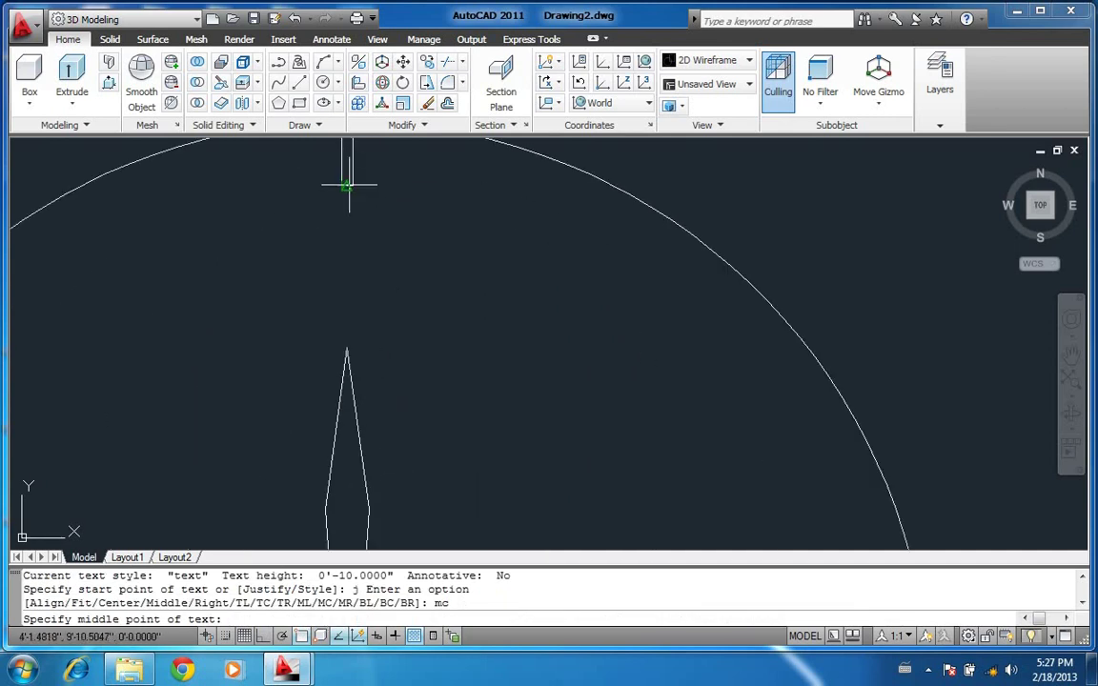
pyautogui.click(346, 187)
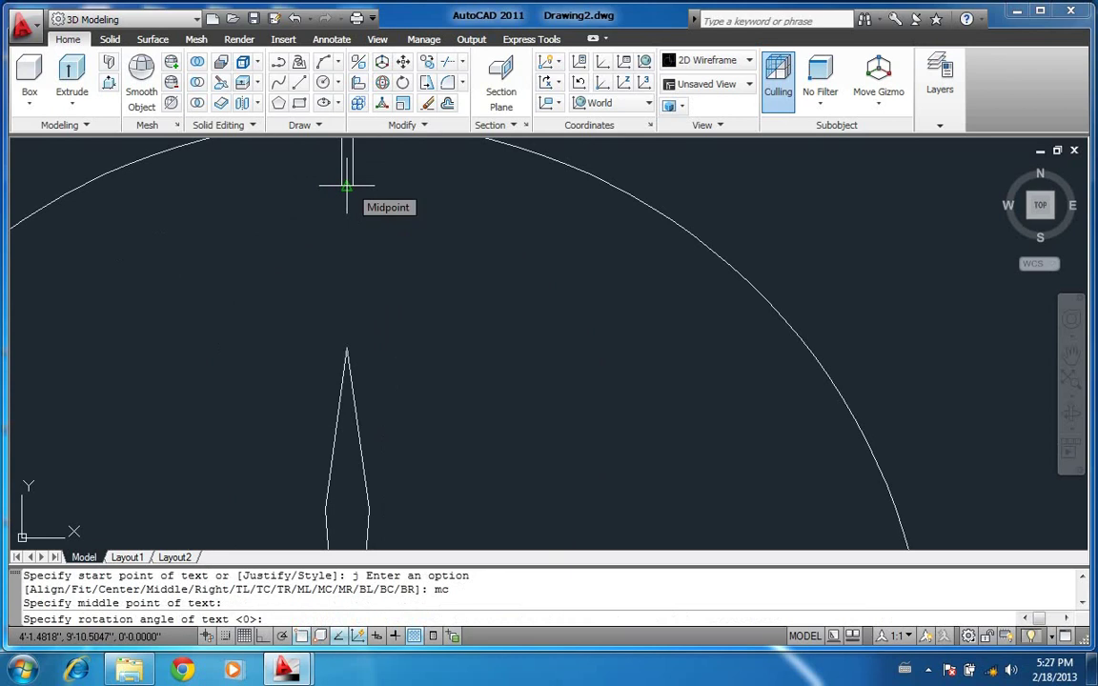
pyautogui.press('Return')
pyautogui.write('12')
pyautogui.press('Return')
pyautogui.press('Return')
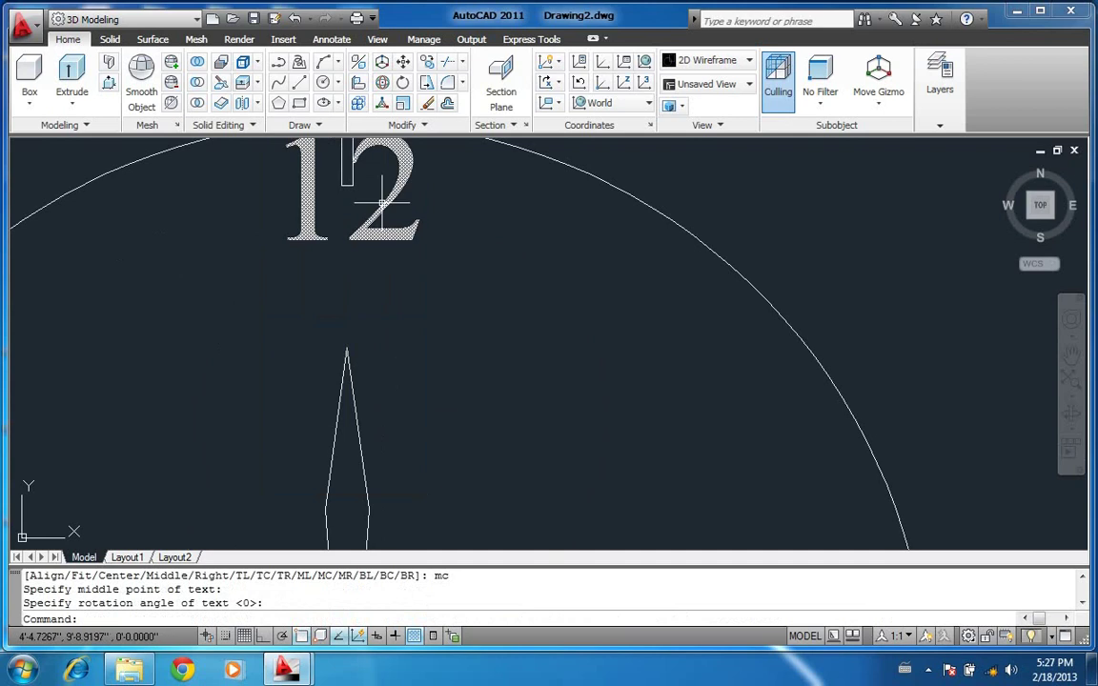
pyautogui.scroll(-2, 384, 202)
# Step: Move the 12 straight down below the tick mark with Ortho on
pyautogui.press('Return')
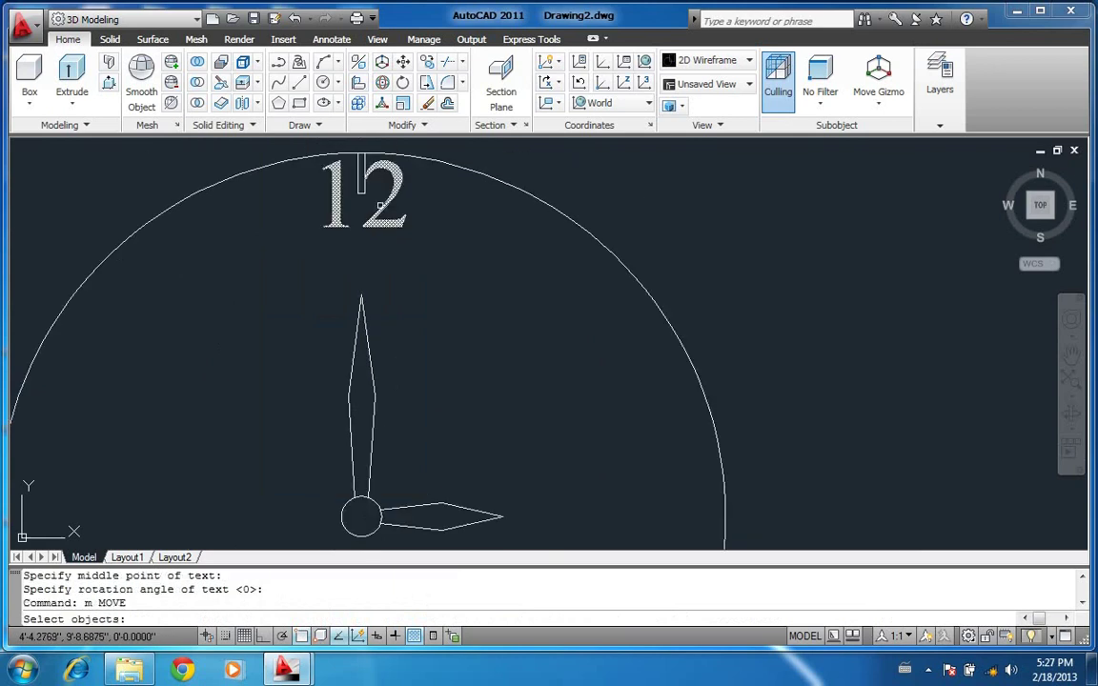
pyautogui.click(381, 200)
pyautogui.press('Return')
pyautogui.click(445, 206)
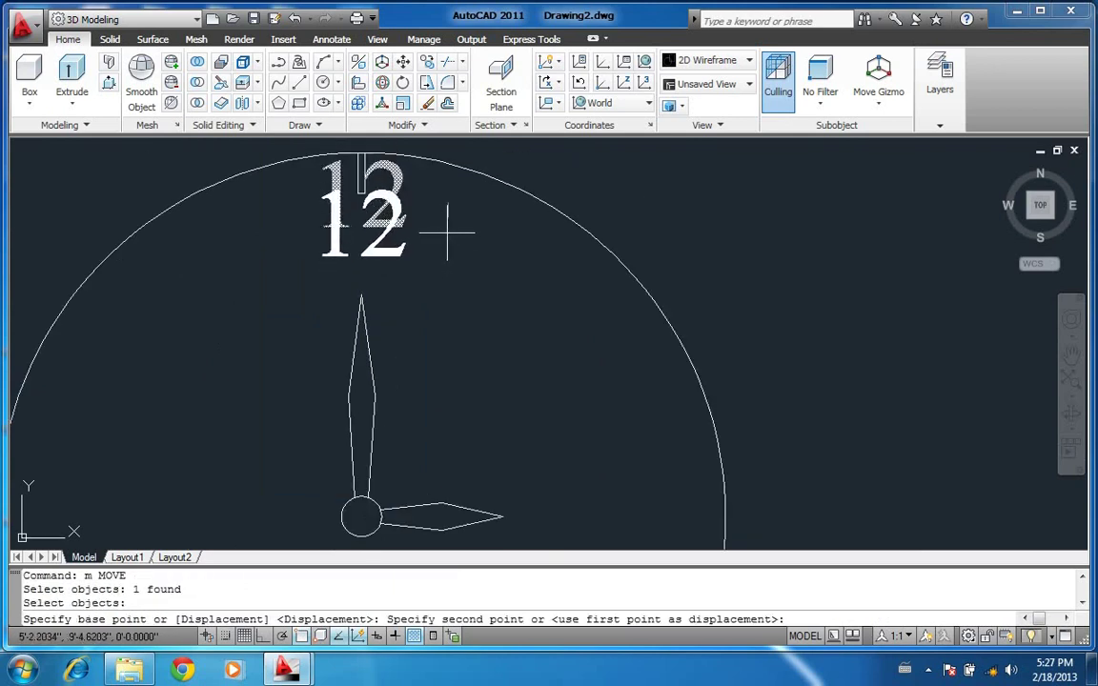
pyautogui.press('F8')
pyautogui.click(446, 230)
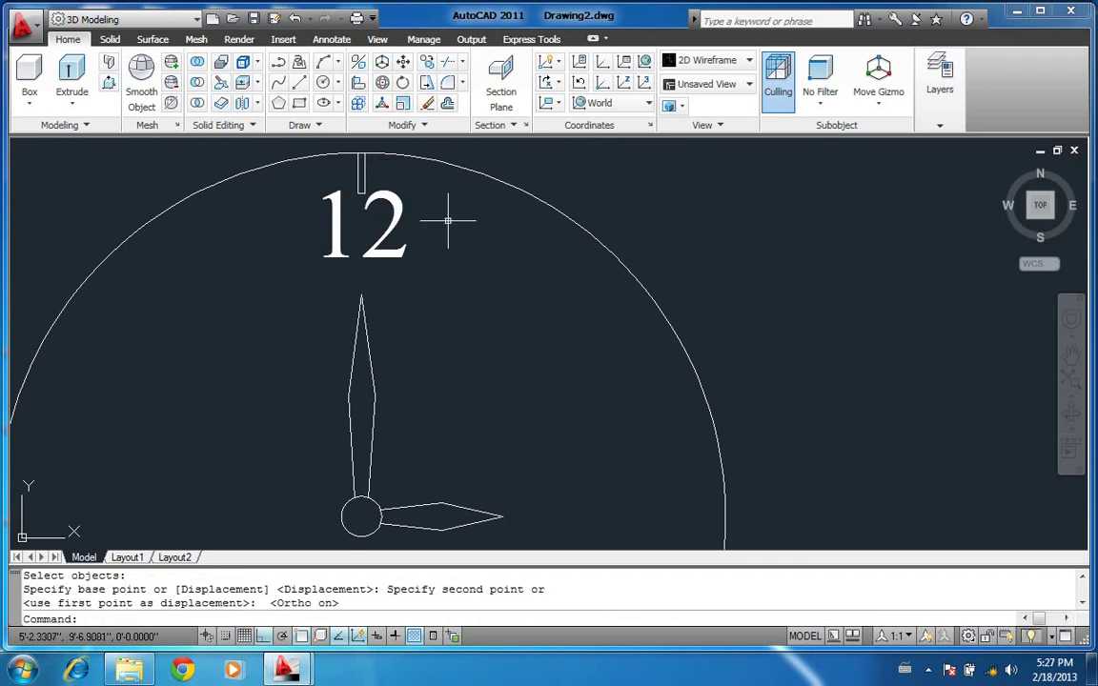
pyautogui.scroll(-3, 448, 223)
pyautogui.scroll(-1, 369, 181)
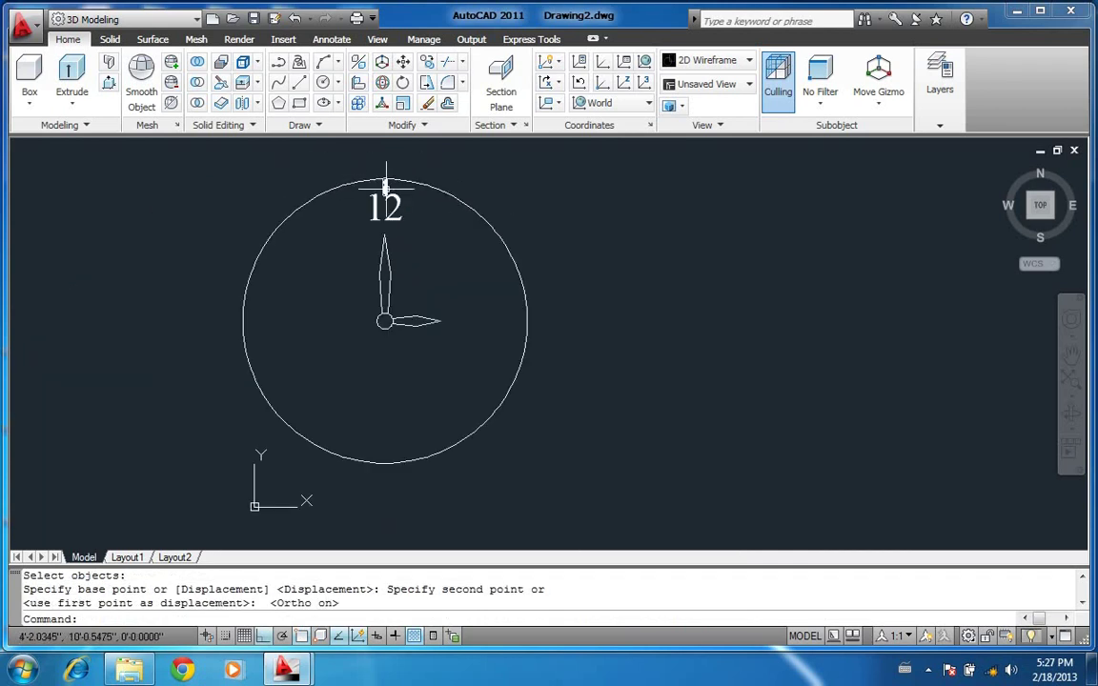
pyautogui.moveTo(438, 216); pyautogui.dragTo(467, 225, button='middle')
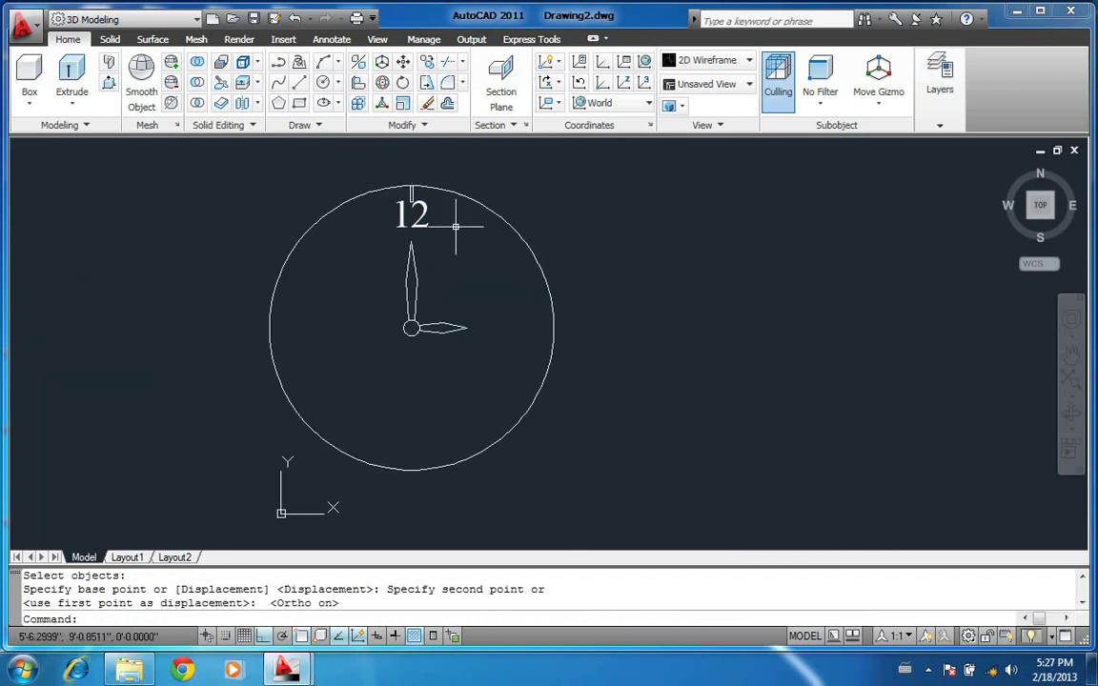
pyautogui.write('r')
pyautogui.press('Return')
pyautogui.click(498, 205)
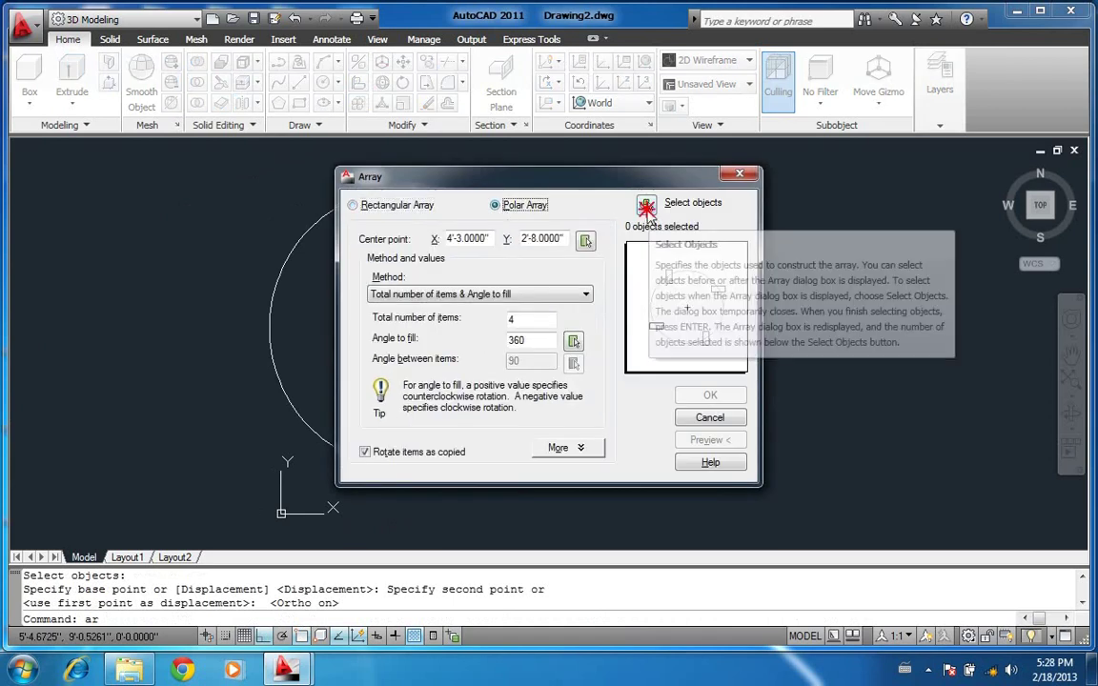
pyautogui.click(646, 207)
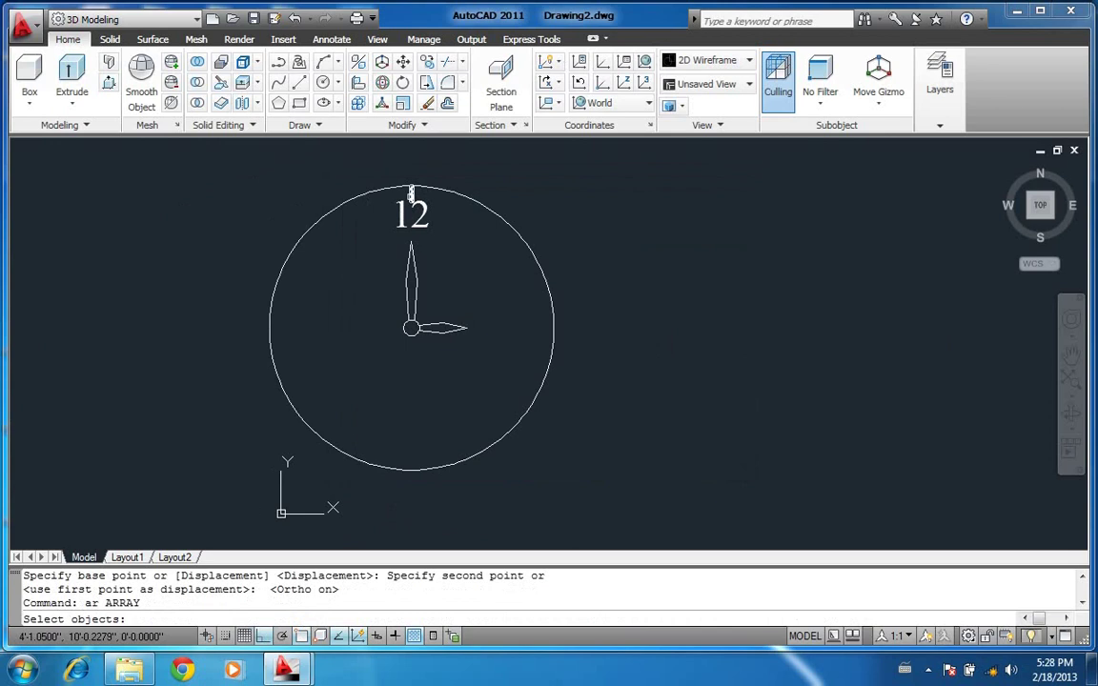
pyautogui.click(411, 194)
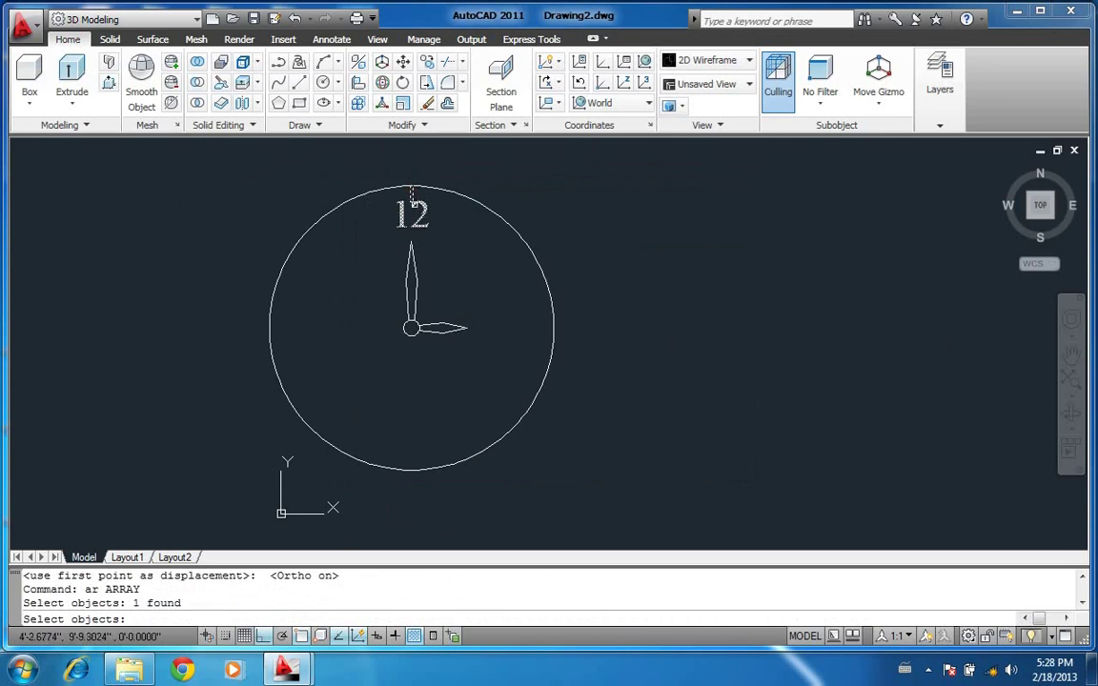
pyautogui.press('Return')
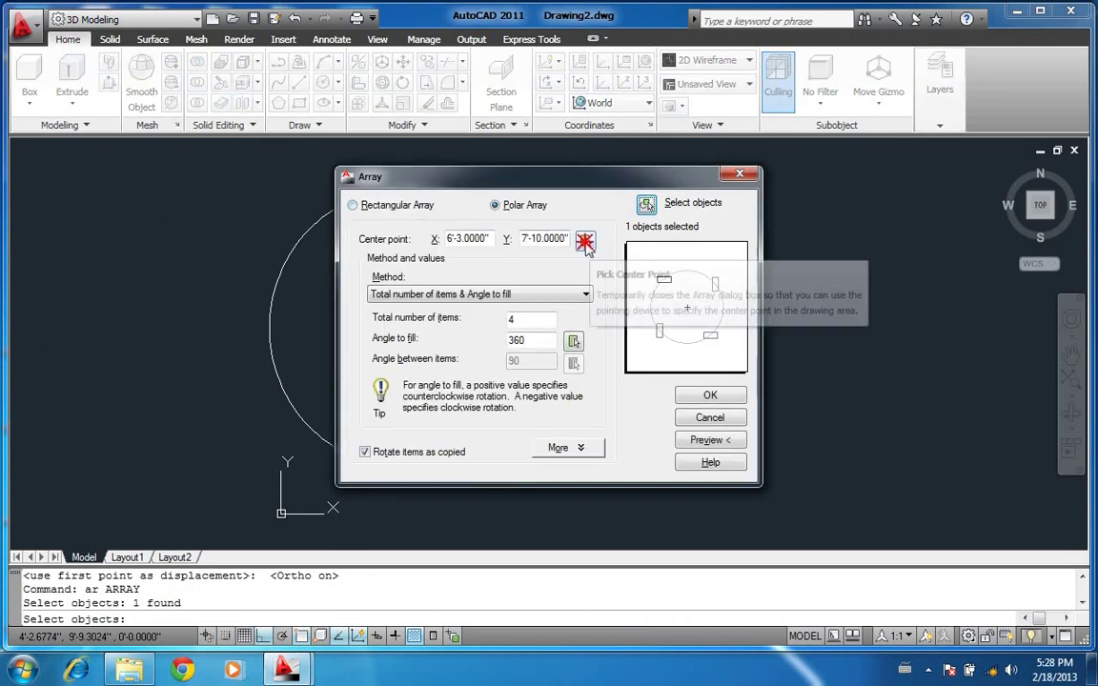
pyautogui.click(585, 237)
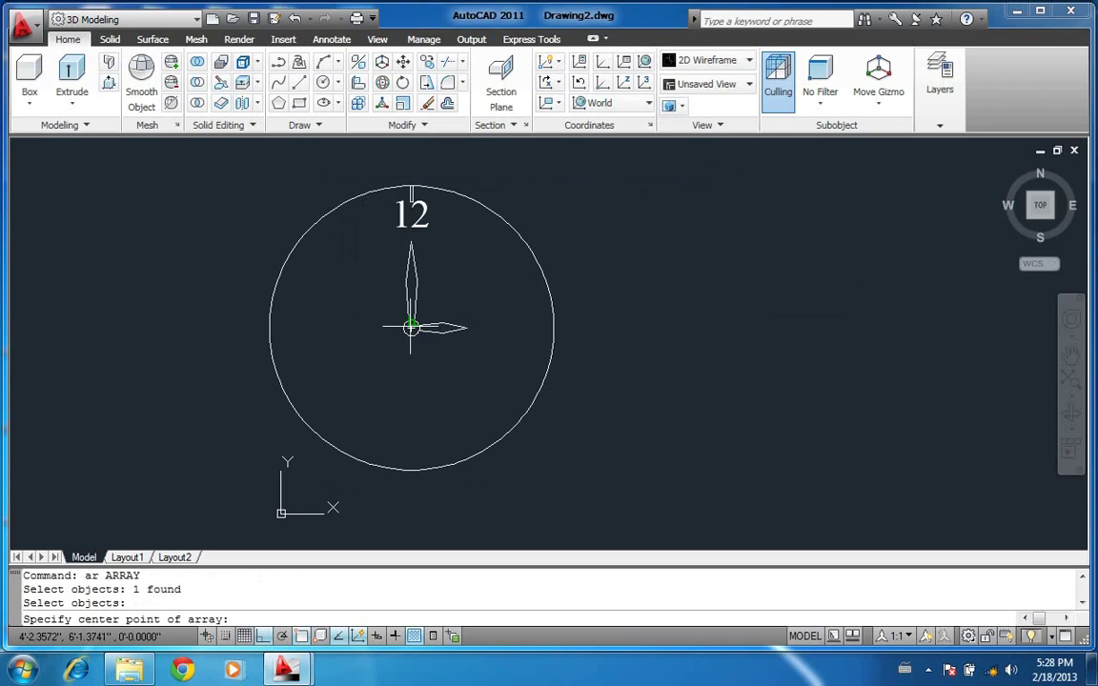
pyautogui.click(409, 328)
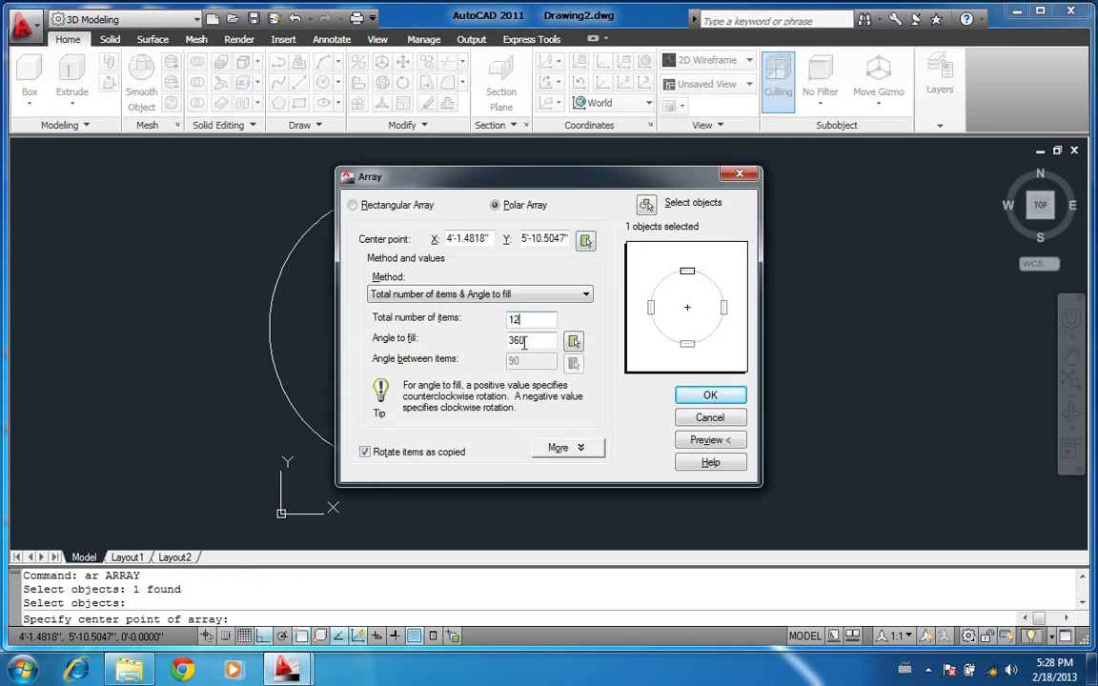
pyautogui.click(707, 440)
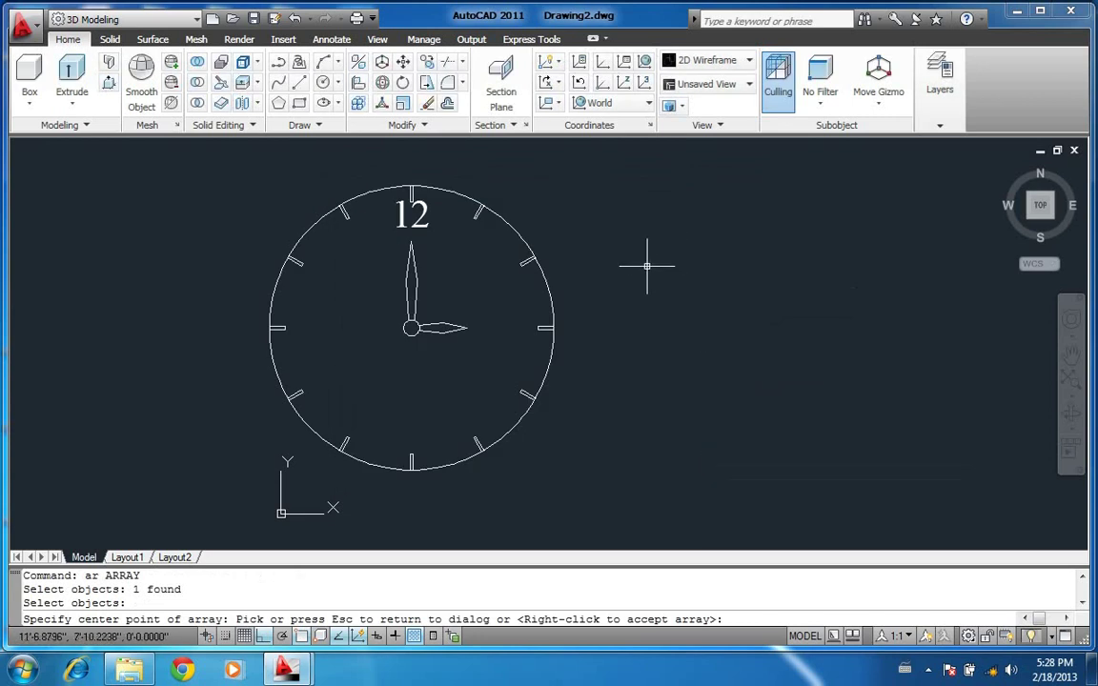
pyautogui.rightClick(655, 249)
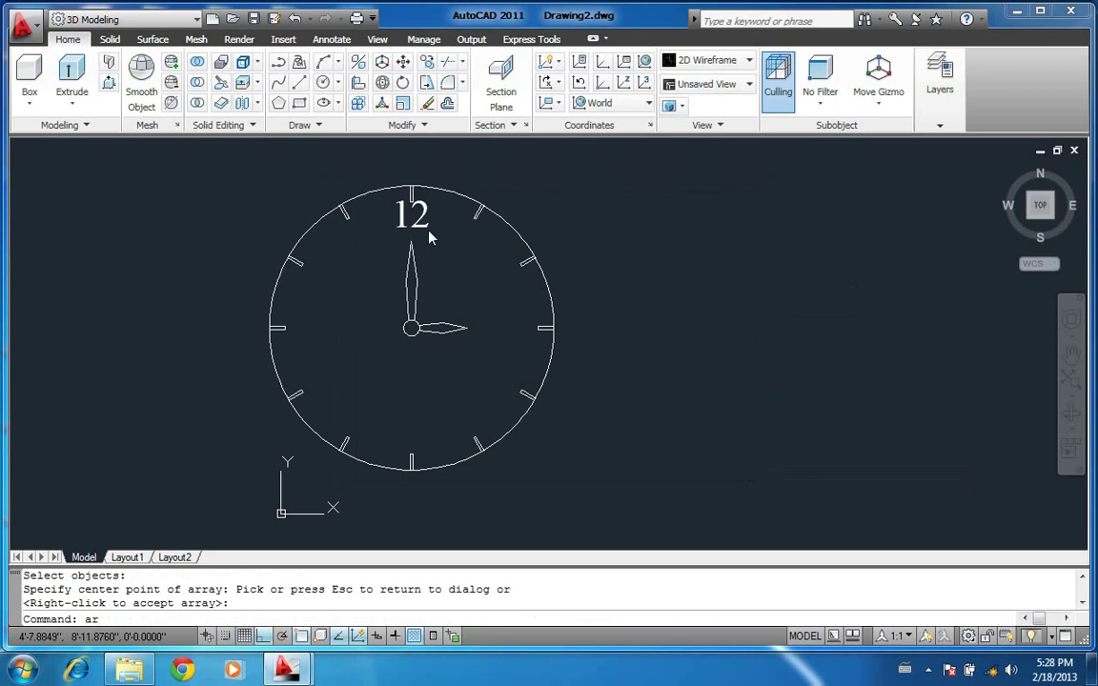
# Step: Polar-array the 12 label into 12 unrotated copies over 360° about the clock centre
pyautogui.press('Return')
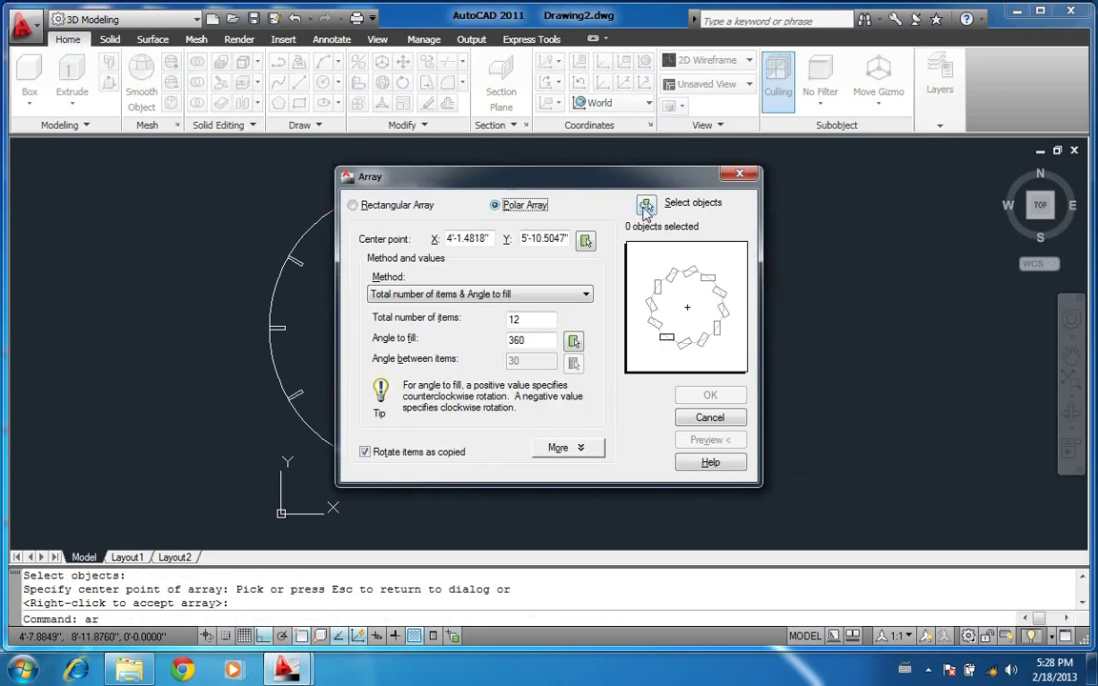
pyautogui.click(646, 210)
pyautogui.click(427, 227)
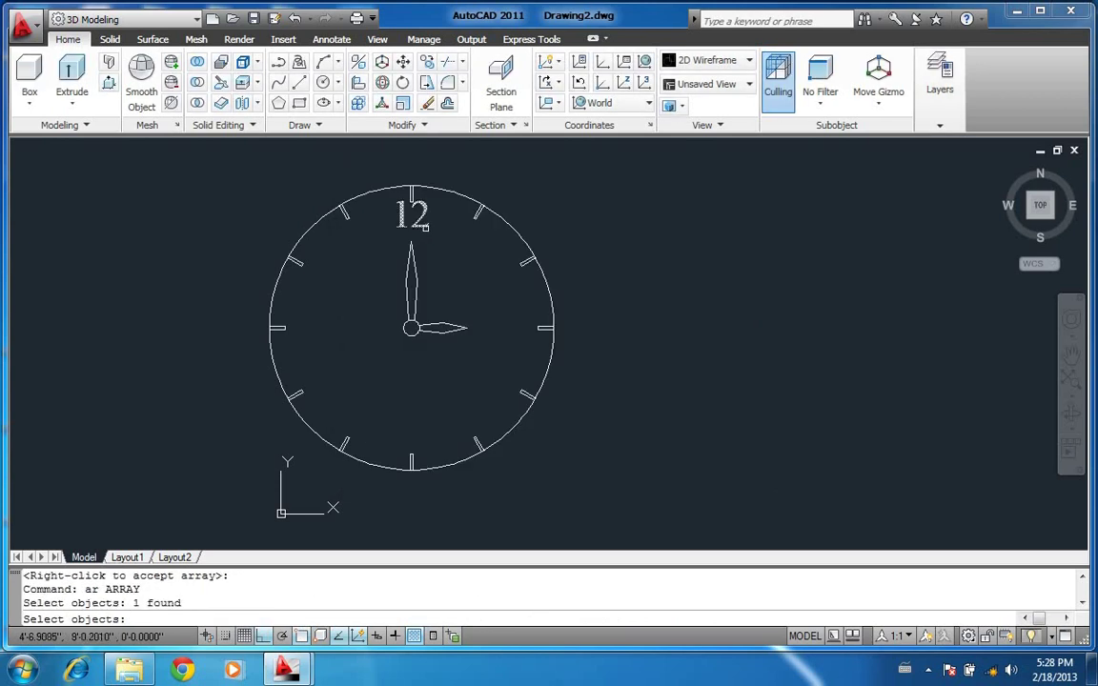
pyautogui.press('Return')
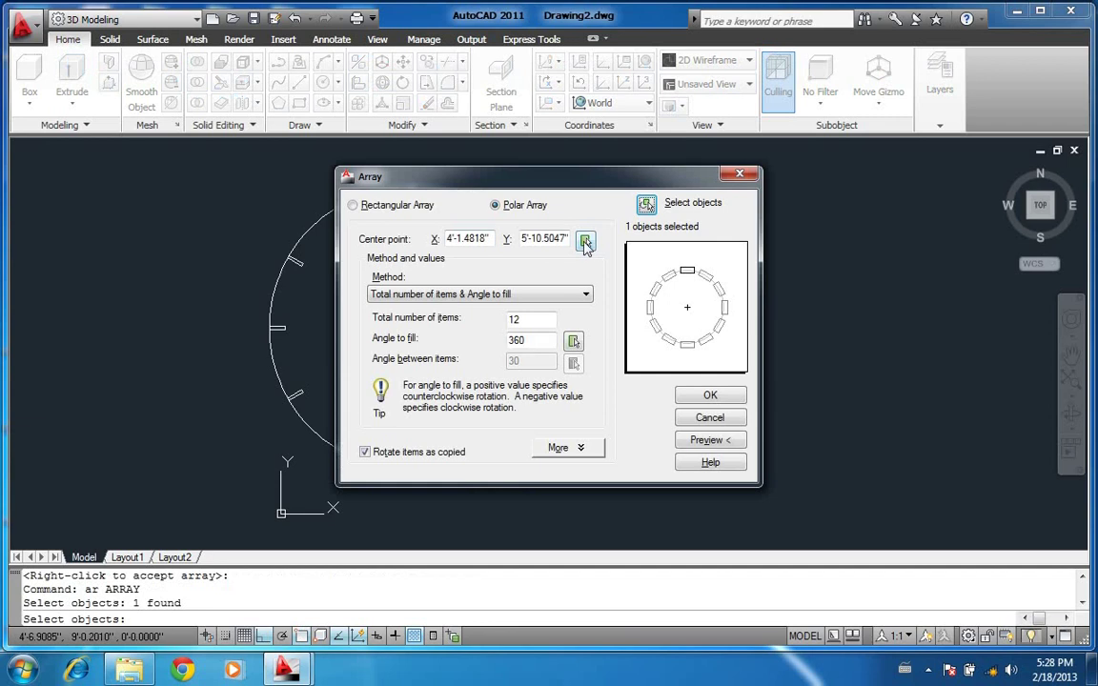
pyautogui.click(585, 241)
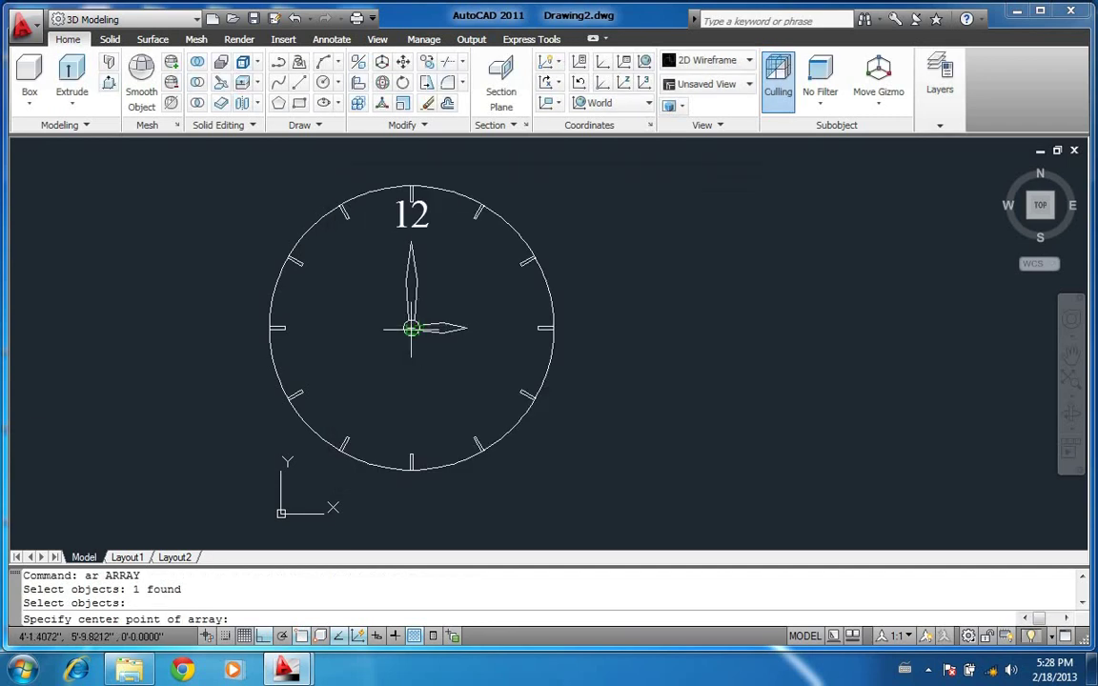
pyautogui.click(411, 327)
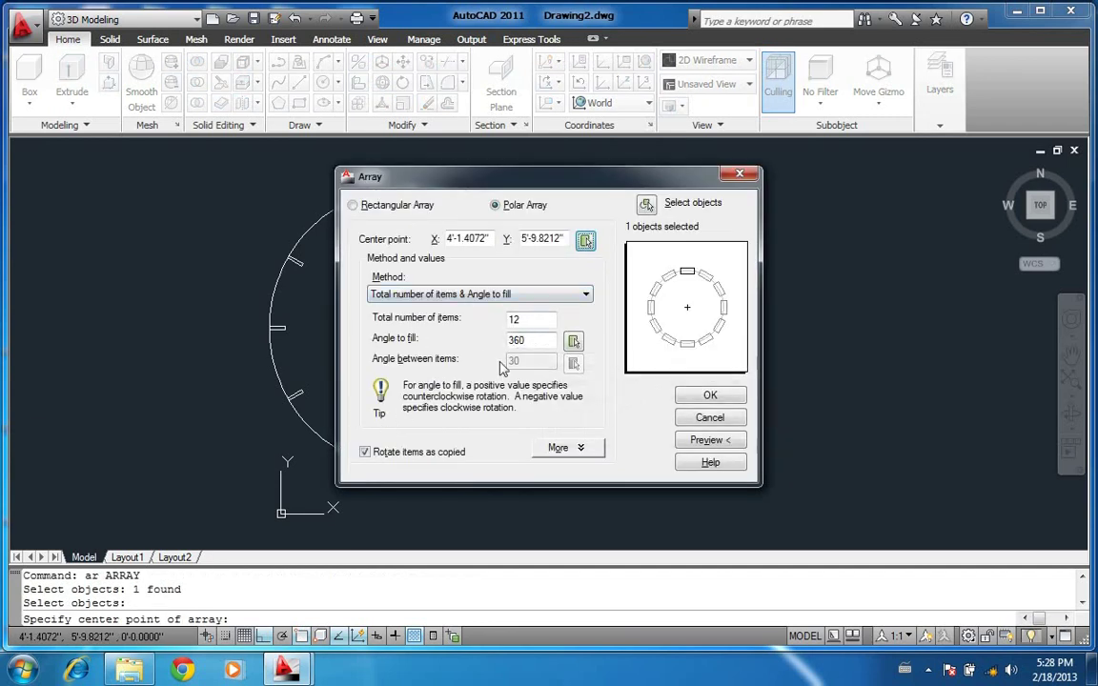
pyautogui.click(365, 452)
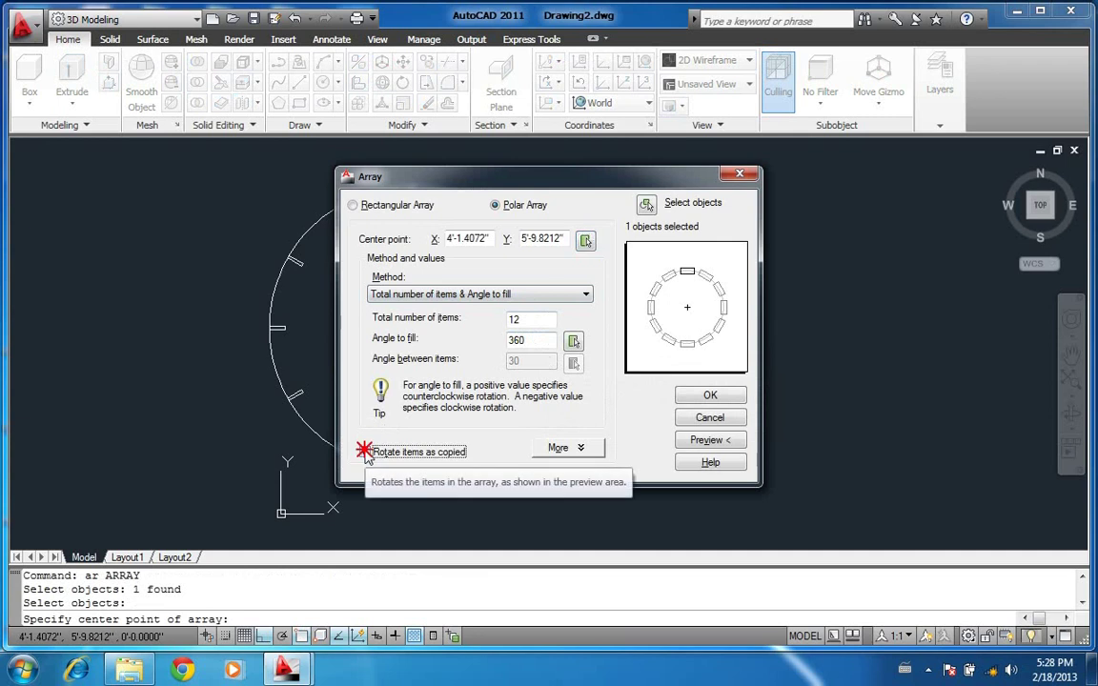
pyautogui.click(699, 441)
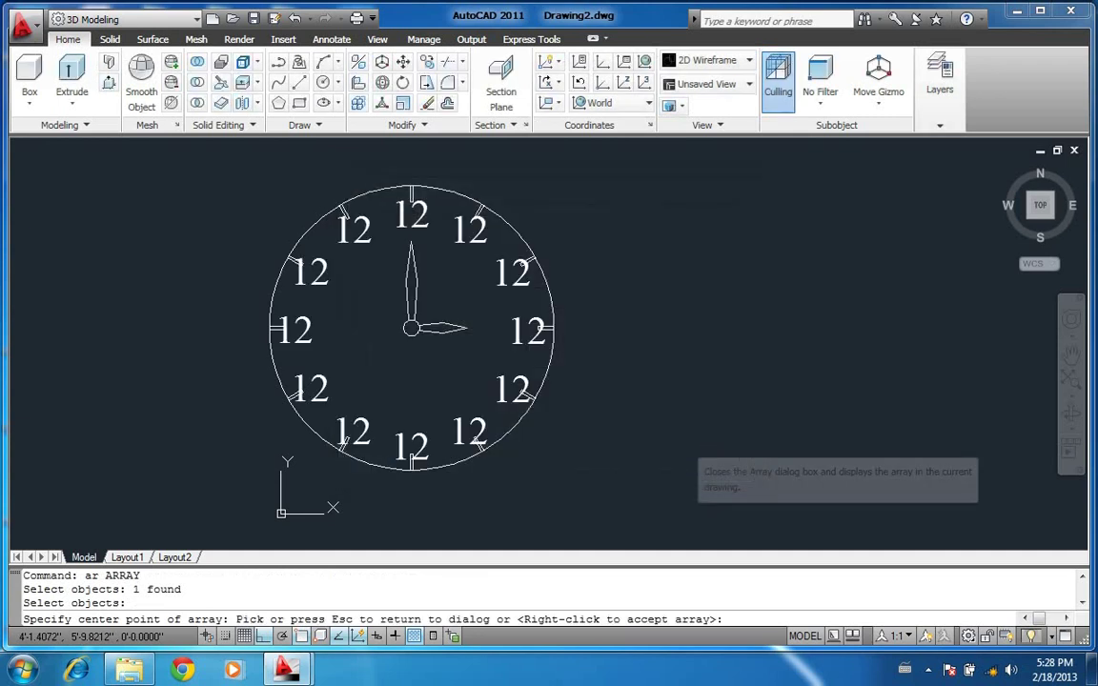
pyautogui.click(622, 278)
pyautogui.press('Return')
pyautogui.scroll(2, 462, 215)
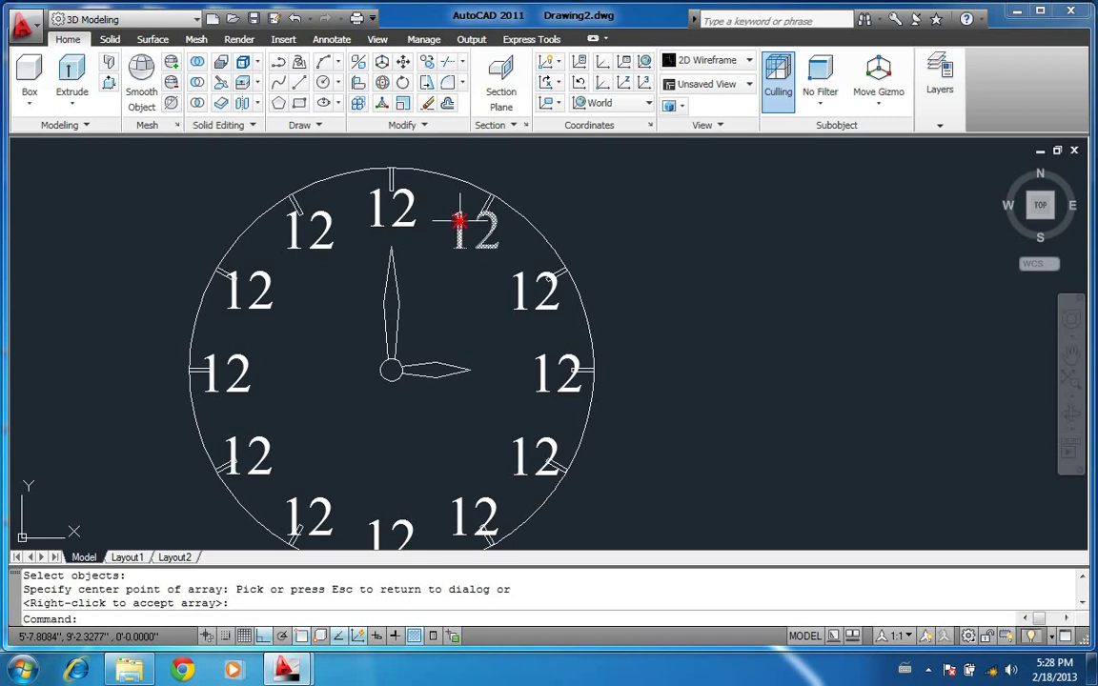
# Step: Renumber the one, two and three o'clock labels to 1, 2 and 3
pyautogui.doubleClick(459, 221)
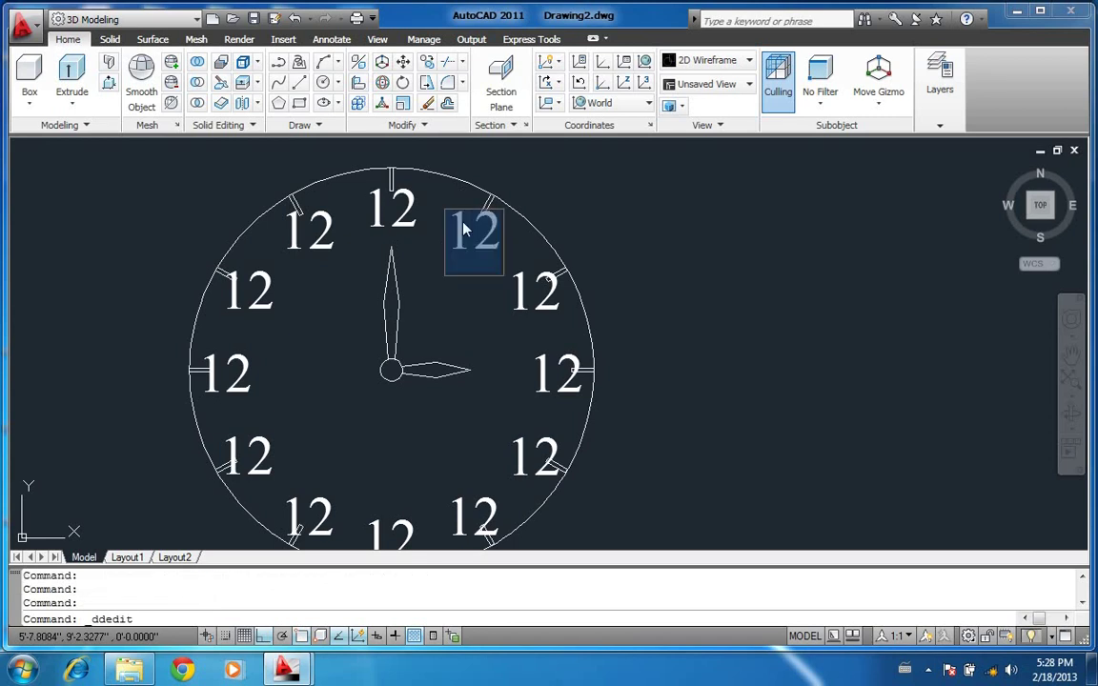
pyautogui.write('1')
pyautogui.press('Return')
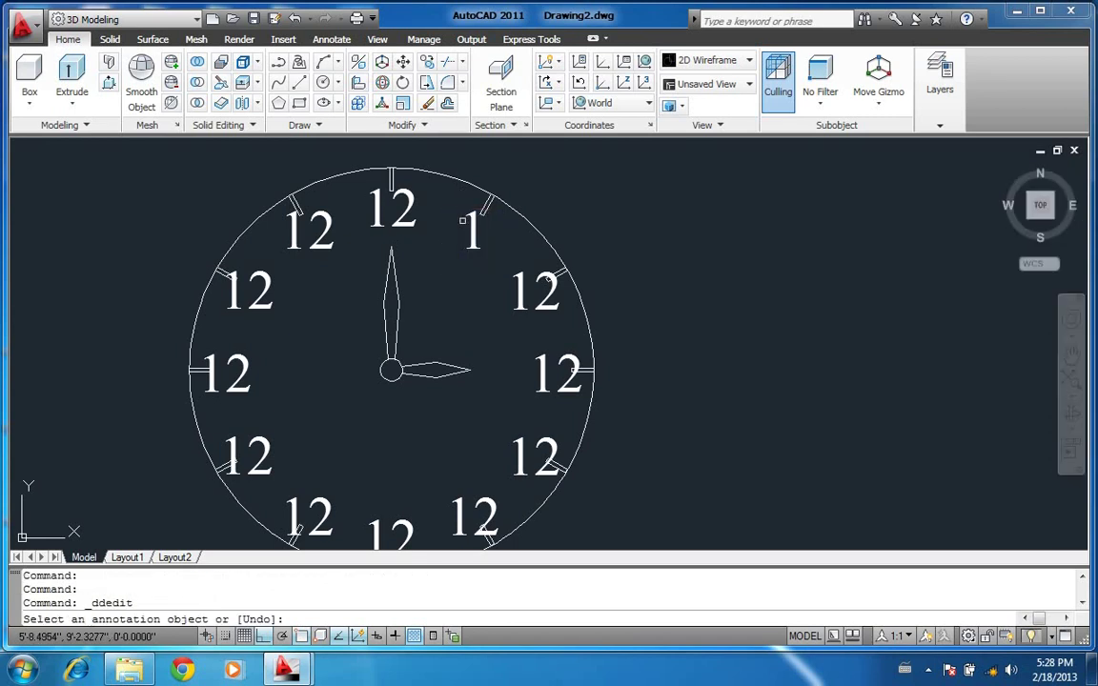
pyautogui.click(515, 280)
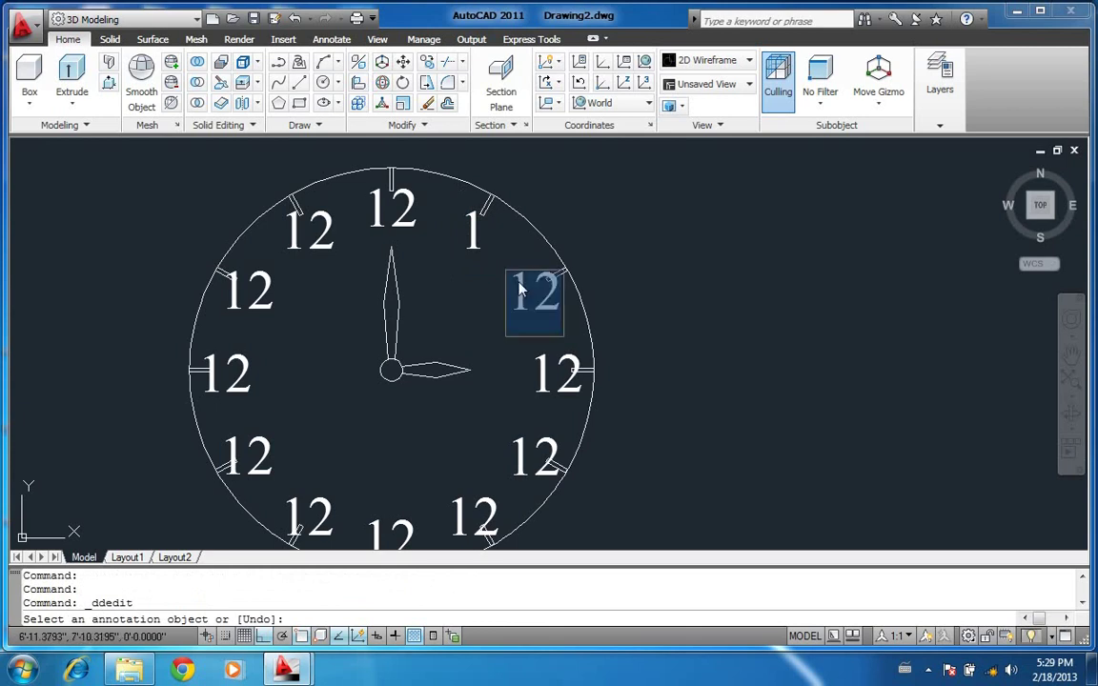
pyautogui.write('2')
pyautogui.press('Return')
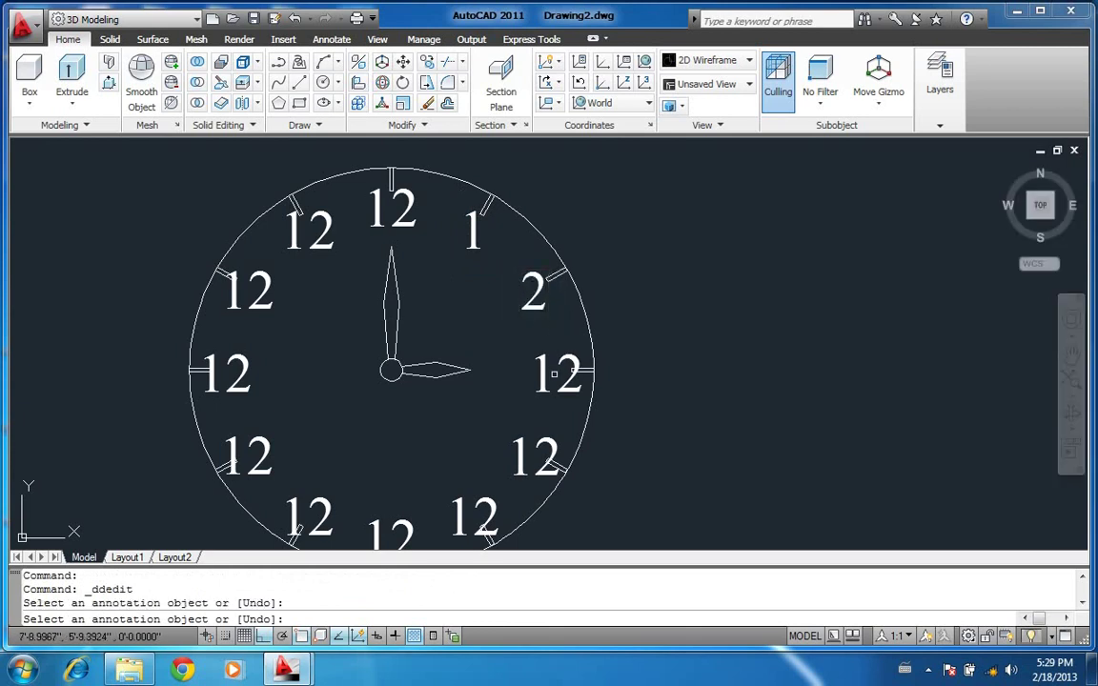
pyautogui.click(541, 372)
pyautogui.write('3')
pyautogui.press('Return')
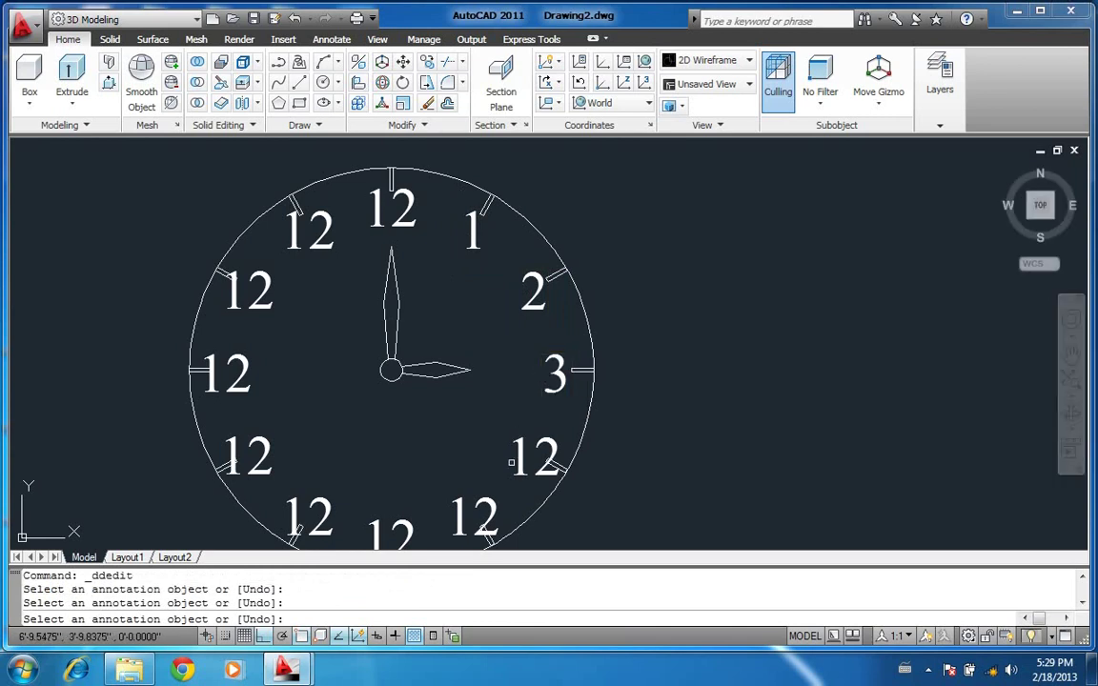
# Step: Renumber the four, five and six o'clock labels to 4, 5 and 6
pyautogui.click(520, 460)
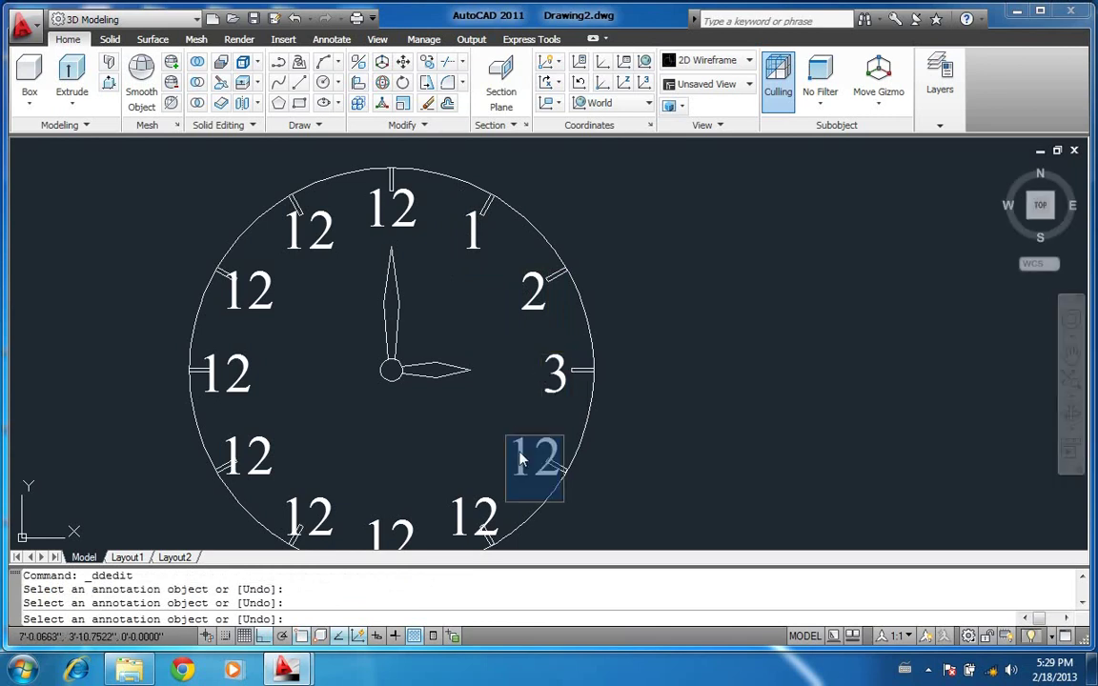
pyautogui.write('4')
pyautogui.press('Return')
pyautogui.click(485, 504)
pyautogui.write('5')
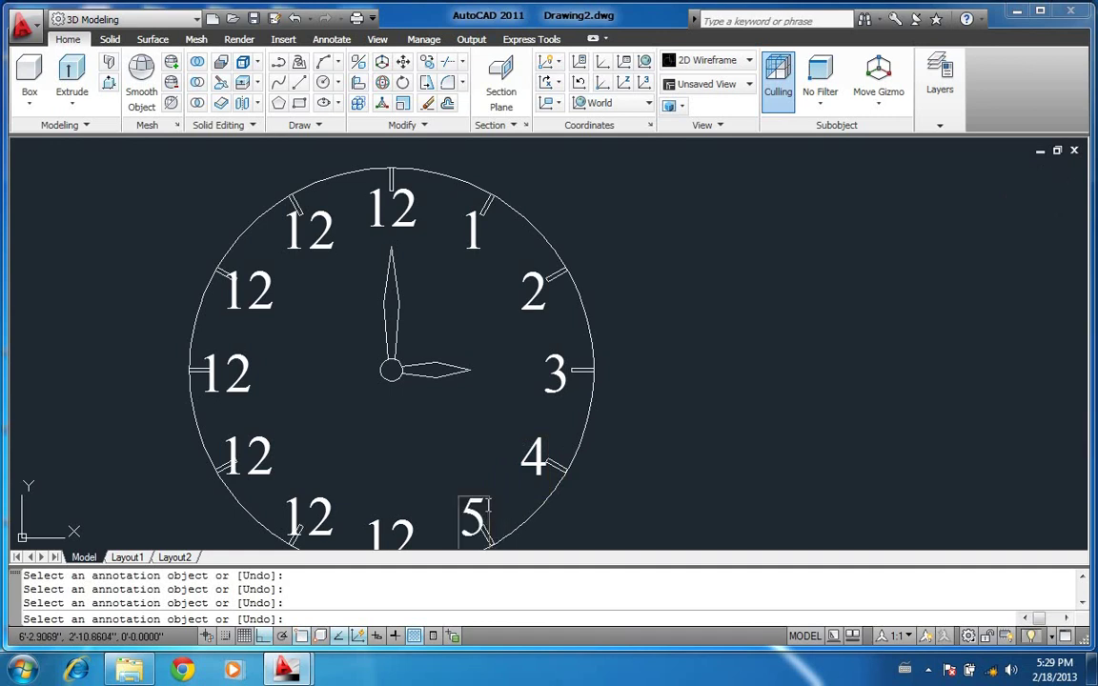
pyautogui.press('Return')
pyautogui.moveTo(404, 448); pyautogui.dragTo(451, 373, button='middle')
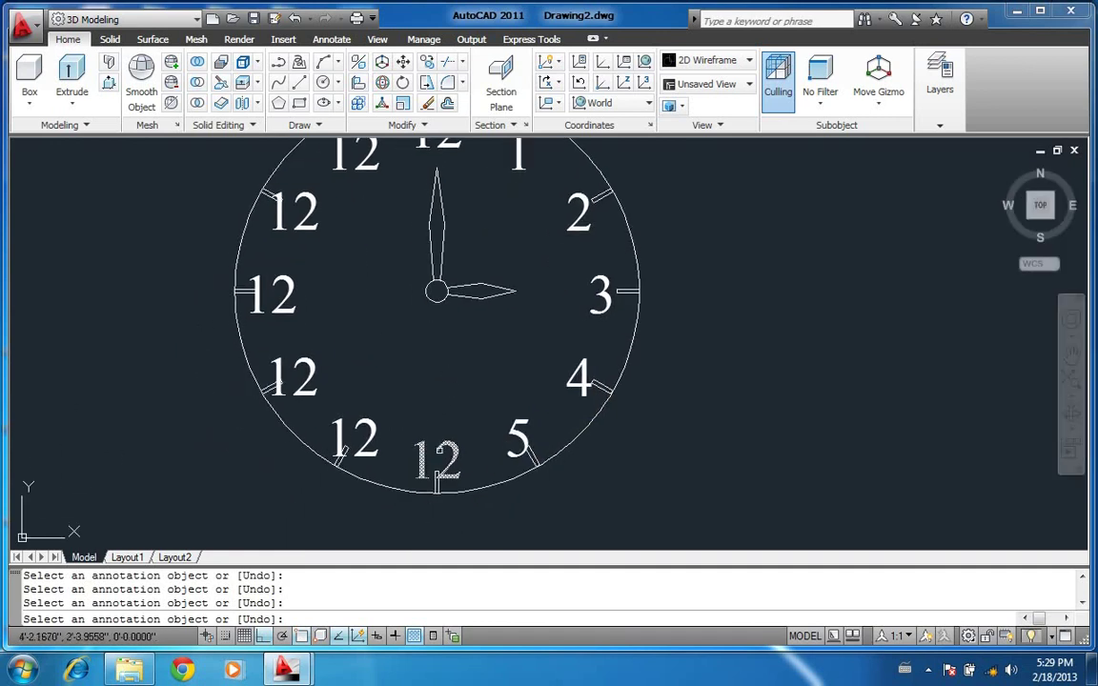
pyautogui.click(449, 447)
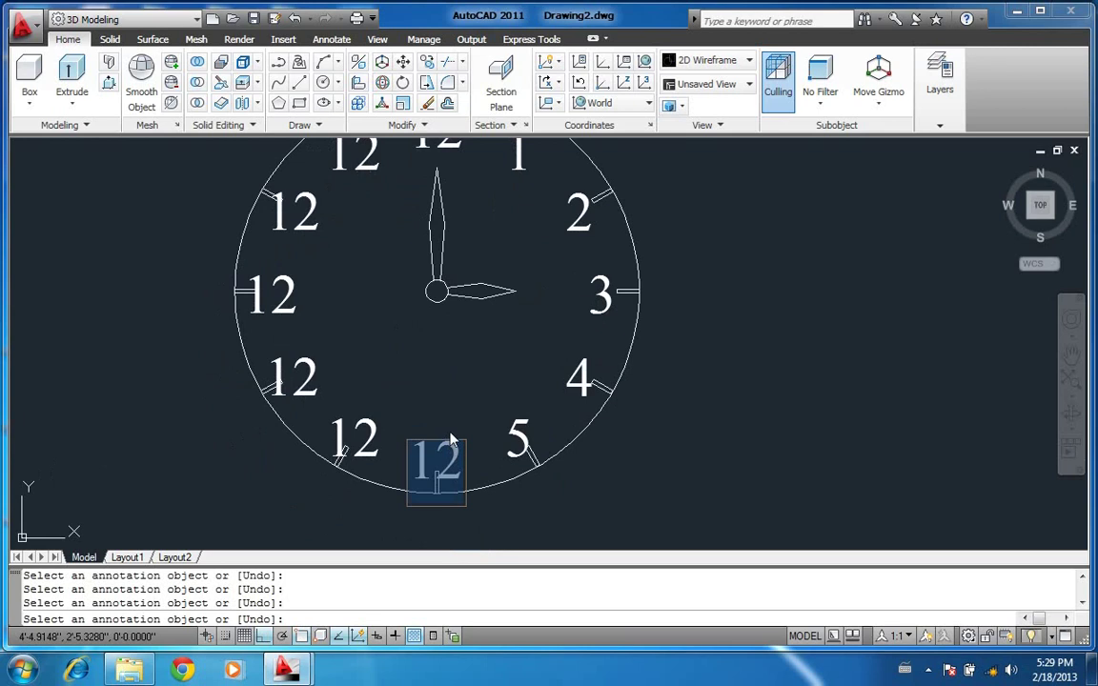
pyautogui.write('6')
pyautogui.press('Return')
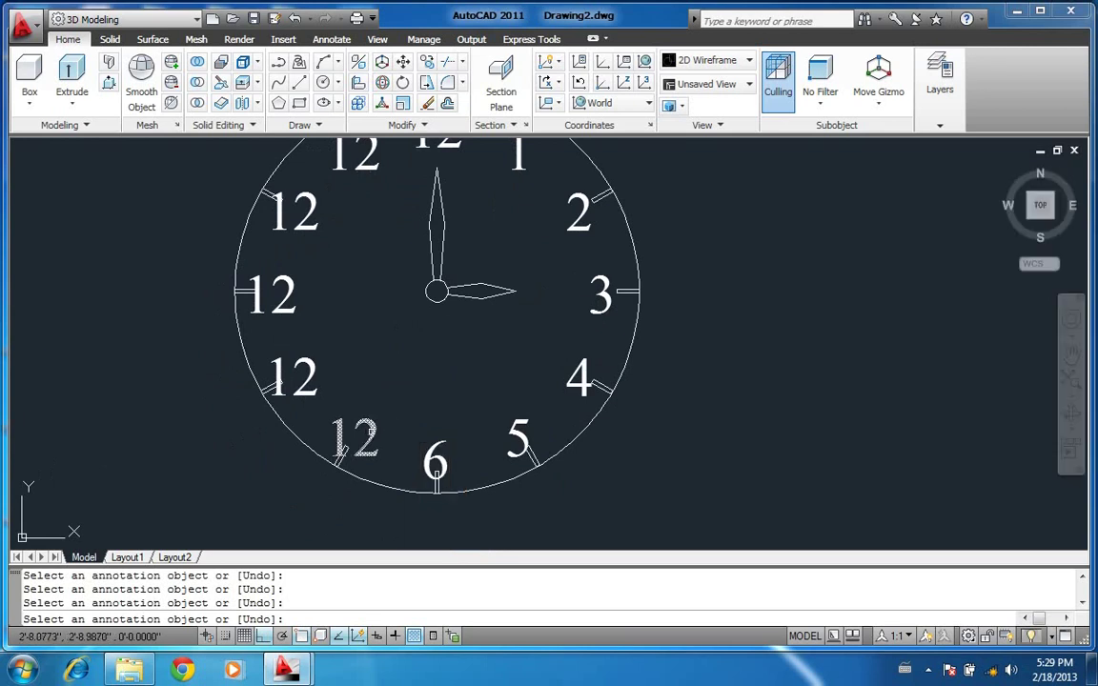
# Step: Renumber the remaining left-side labels as 8, 9, 10 and 11
pyautogui.click(355, 438)
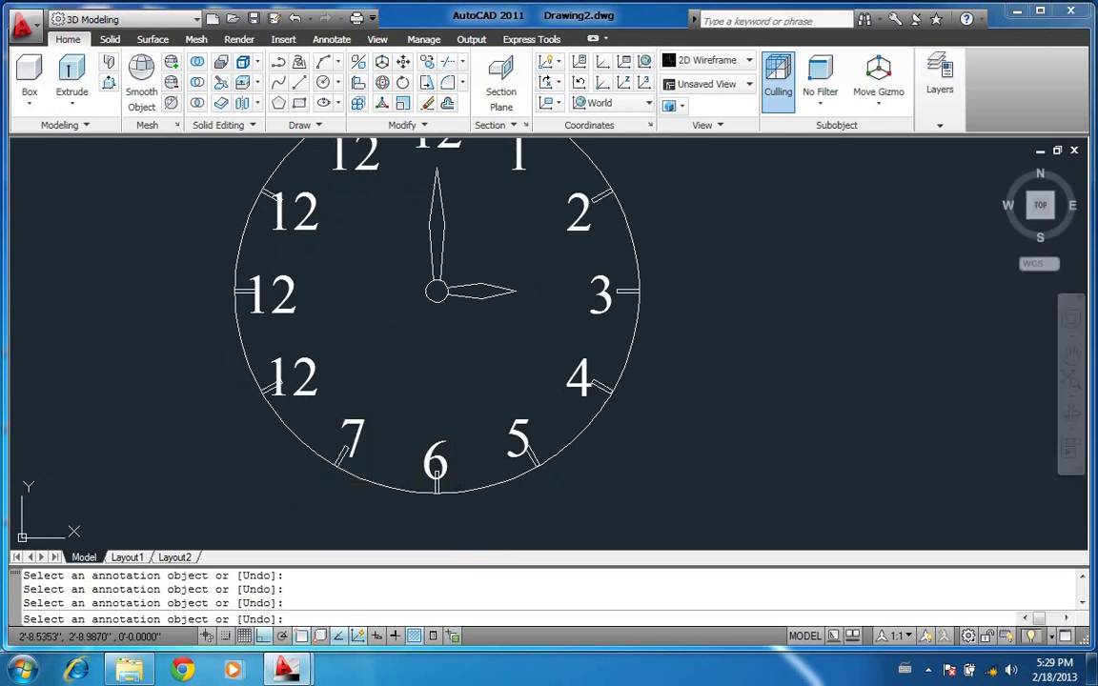
pyautogui.scroll(-3, 401, 431)
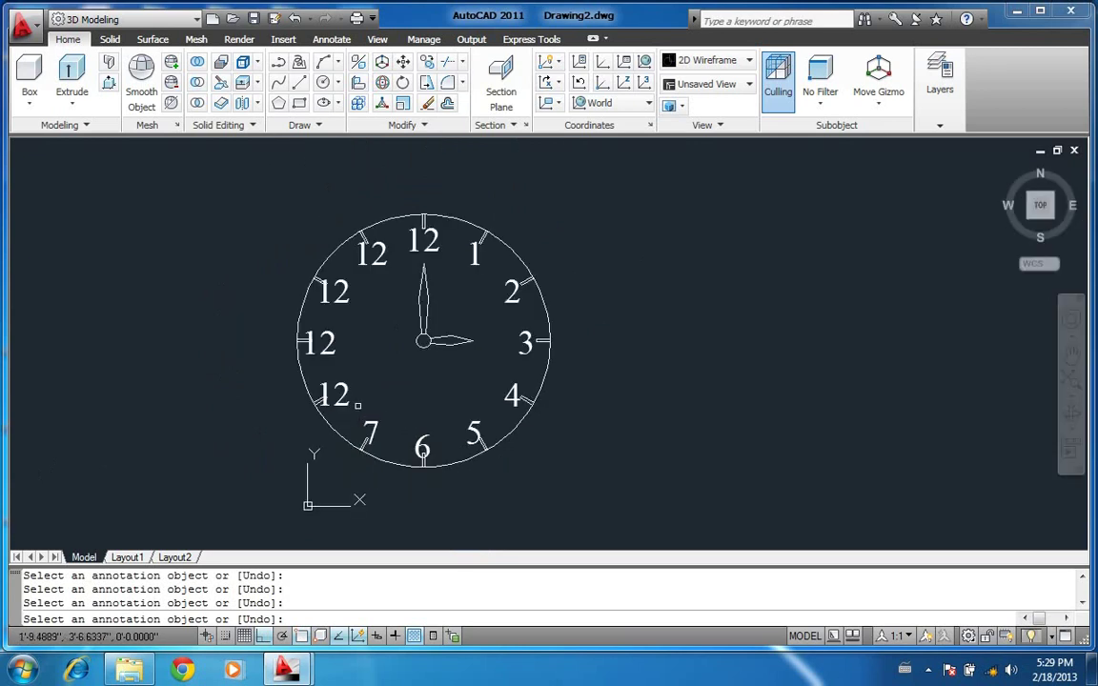
pyautogui.write('8')
pyautogui.press('Return')
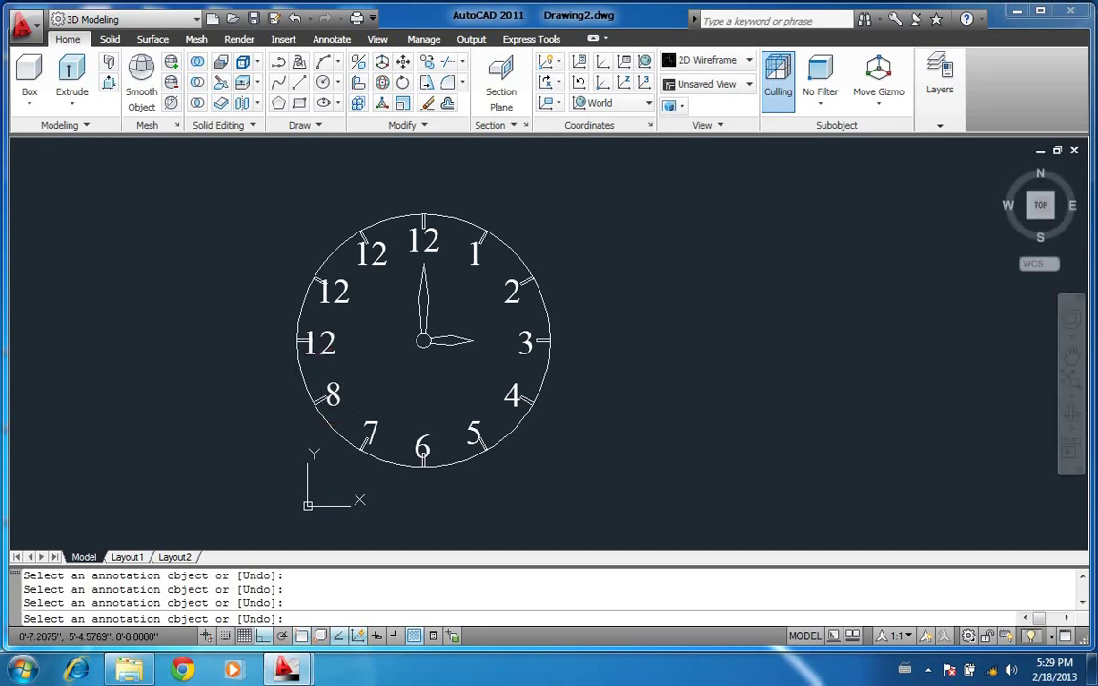
pyautogui.write('9')
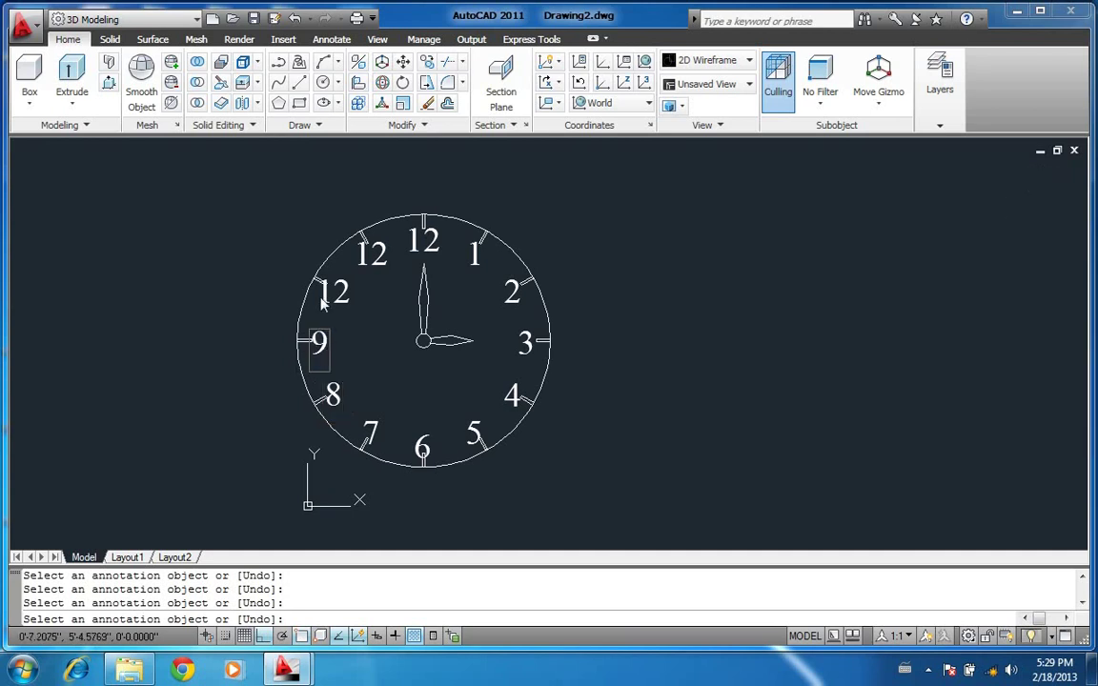
pyautogui.press('Return')
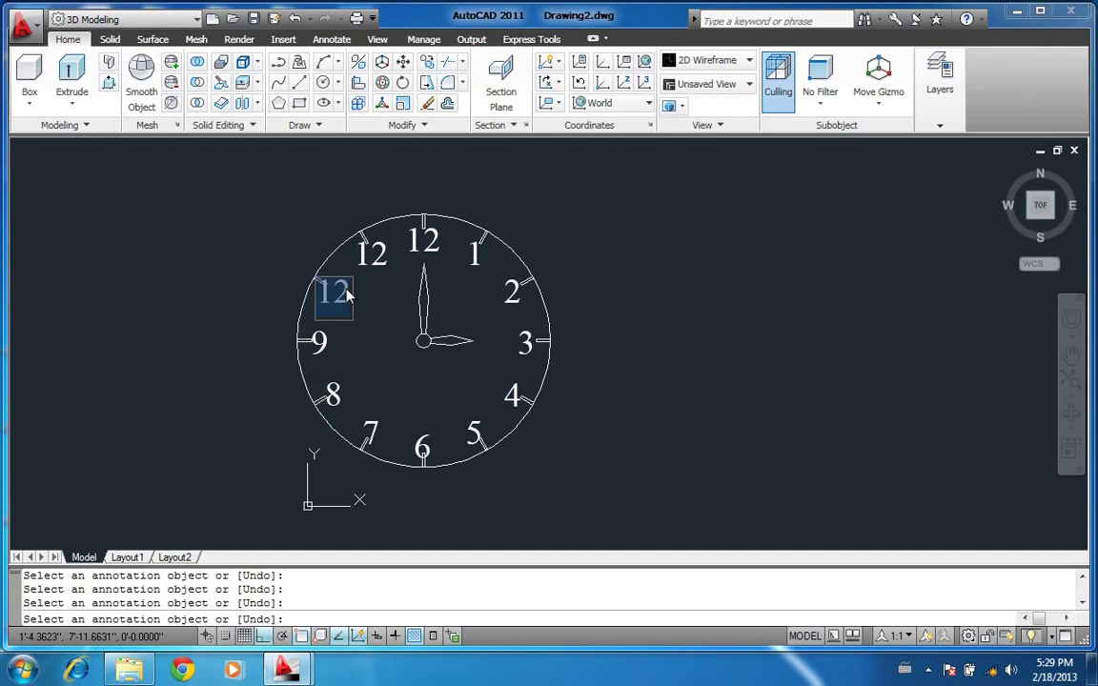
pyautogui.click(347, 292)
pyautogui.write('10')
pyautogui.press('Return')
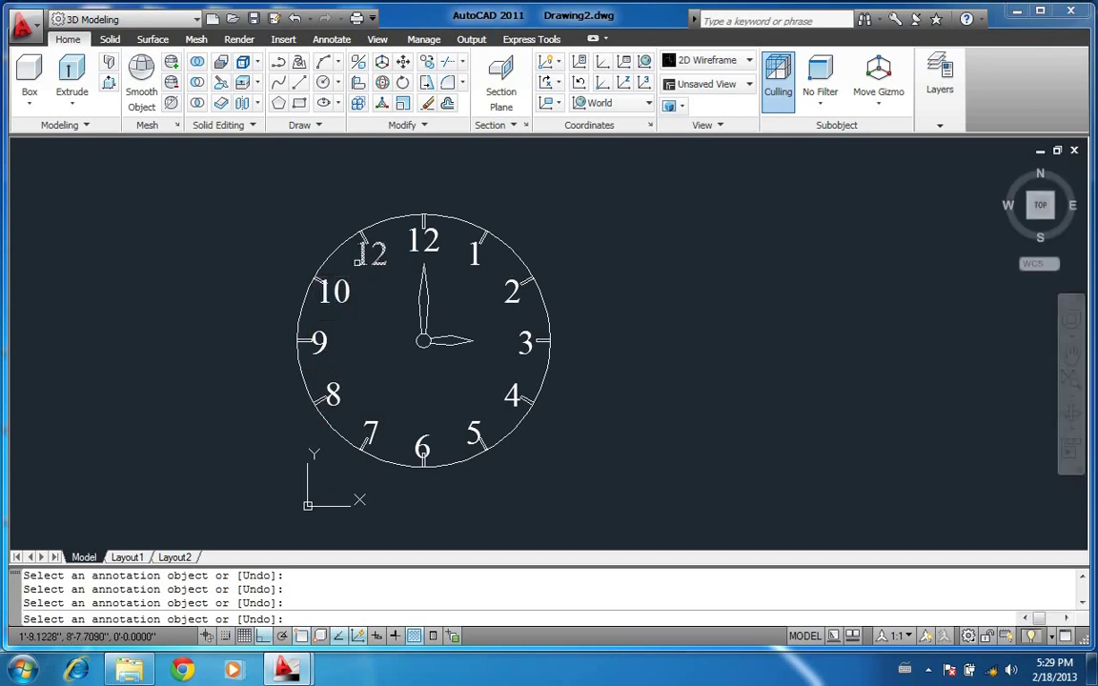
pyautogui.click(362, 271)
pyautogui.write('1')
pyautogui.press('Return')
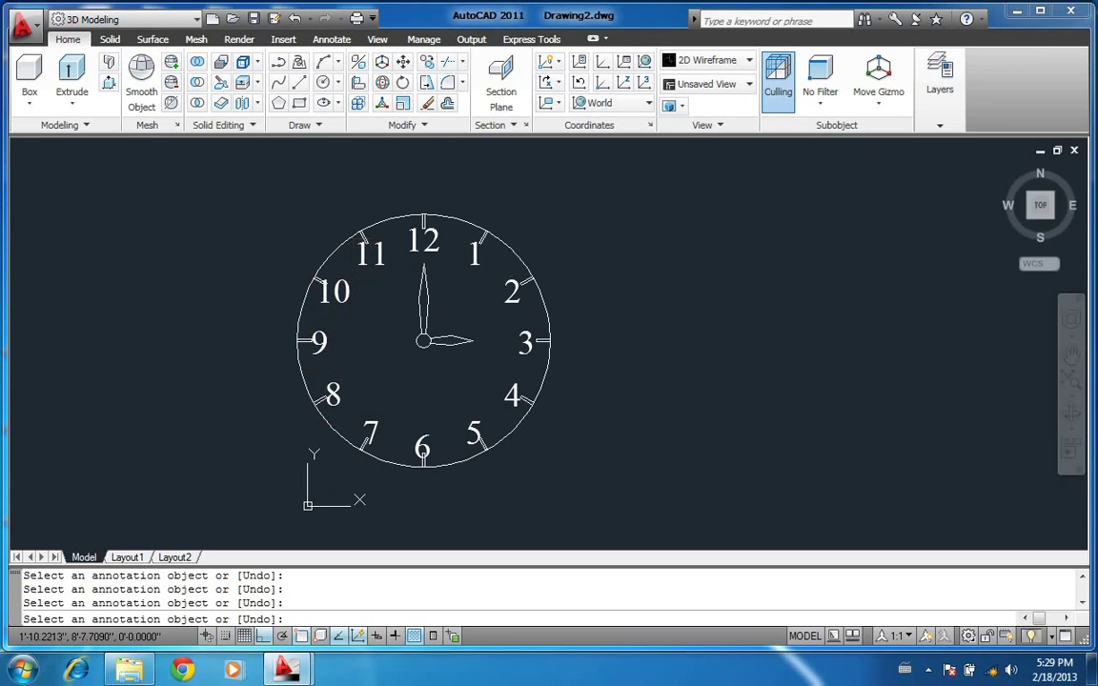
pyautogui.press('Return')
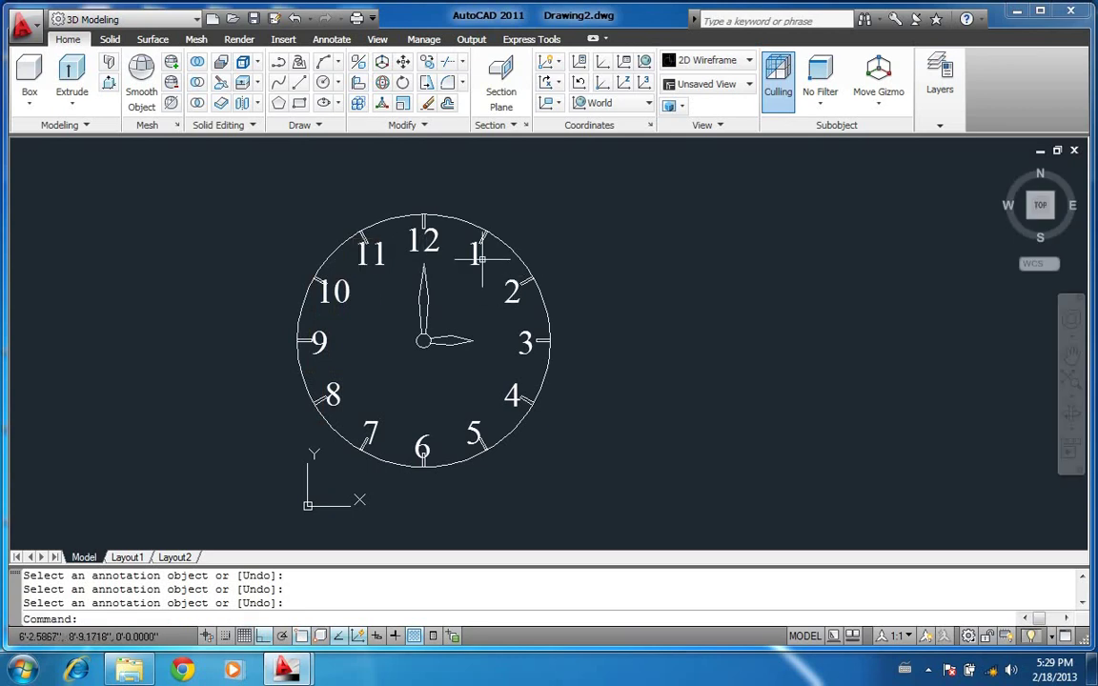
pyautogui.scroll(2, 473, 431)
# Step: Move the 5 numeral slightly into position
pyautogui.scroll(2, 470, 434)
pyautogui.moveTo(469, 433); pyautogui.dragTo(478, 357, button='middle')
pyautogui.scroll(1, 484, 362)
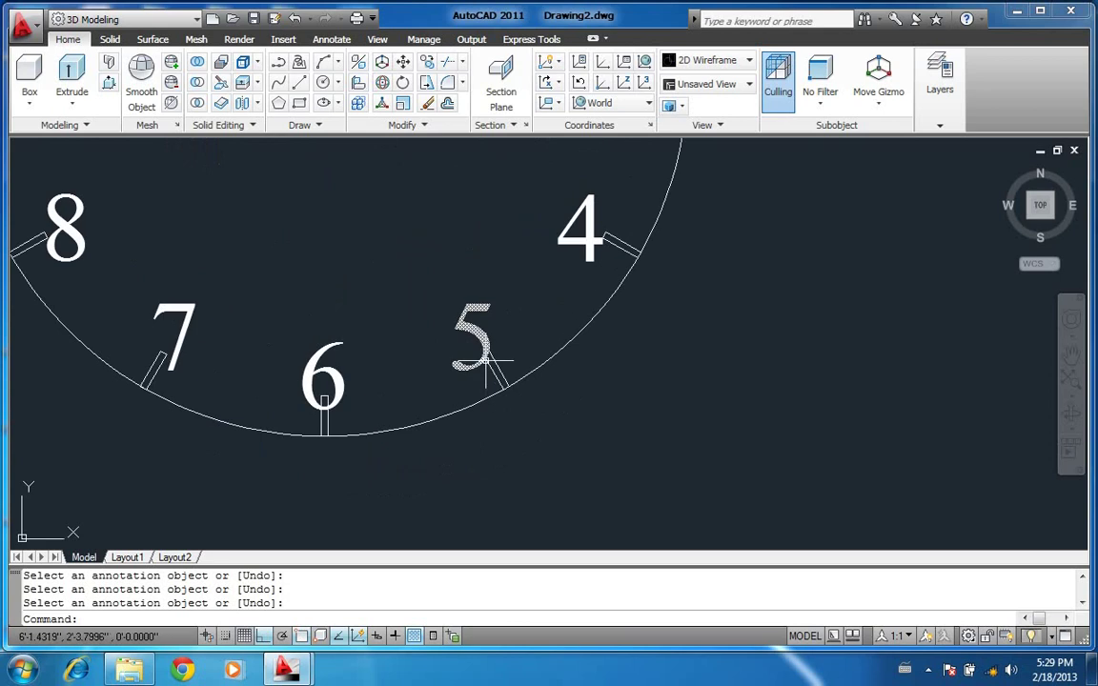
pyautogui.scroll(1, 486, 360)
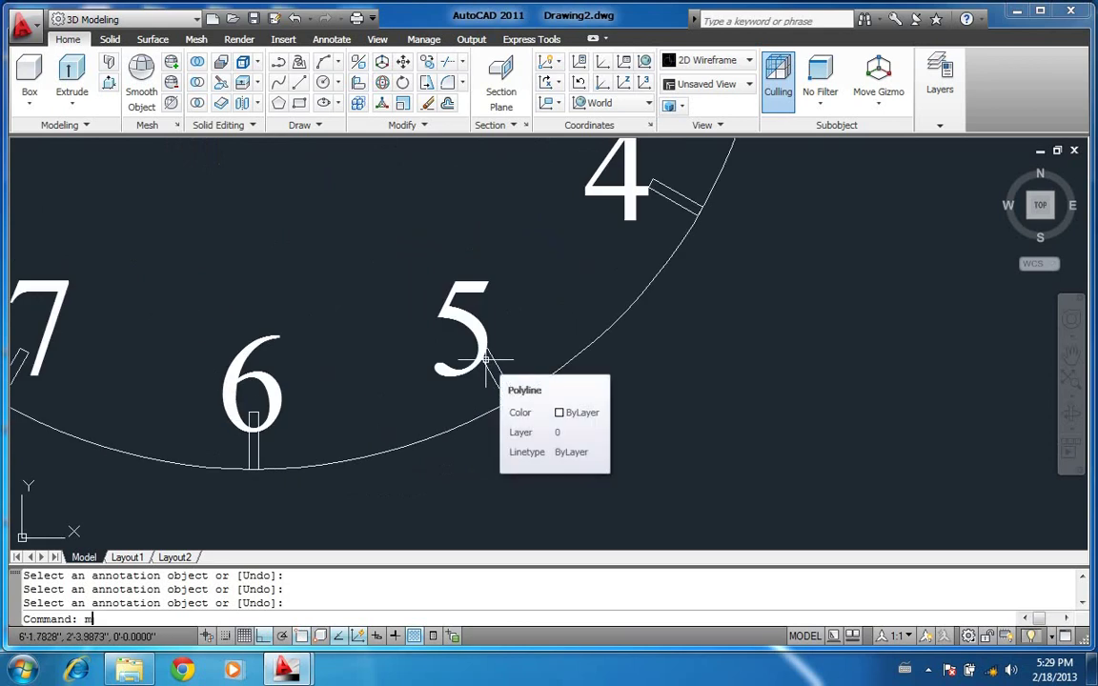
pyautogui.write('m')
pyautogui.press('Return')
pyautogui.click(467, 371)
pyautogui.press('Return')
pyautogui.click(497, 481)
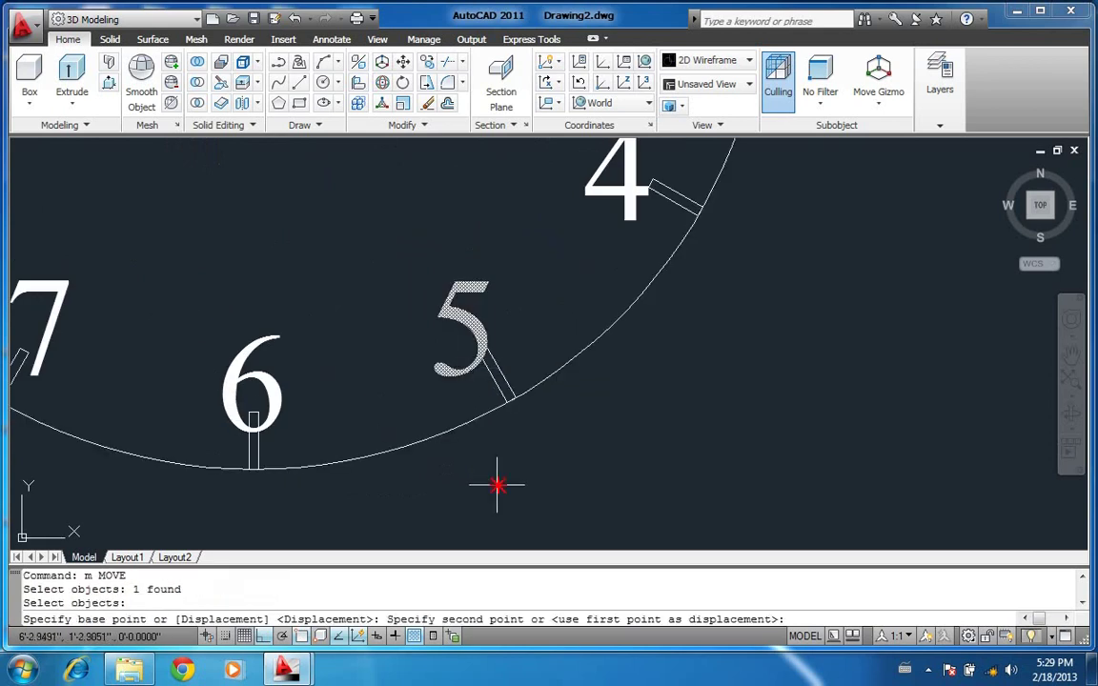
pyautogui.click(484, 460)
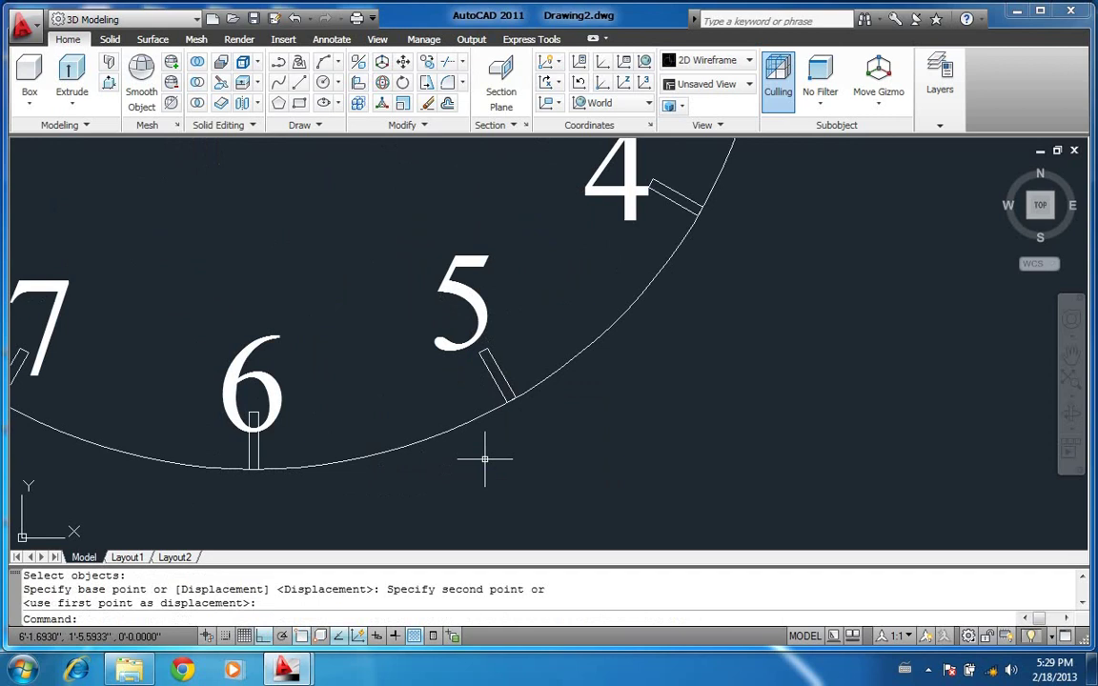
# Step: Raise the 6 numeral slightly above its tick mark
pyautogui.press('Return')
pyautogui.click(269, 380)
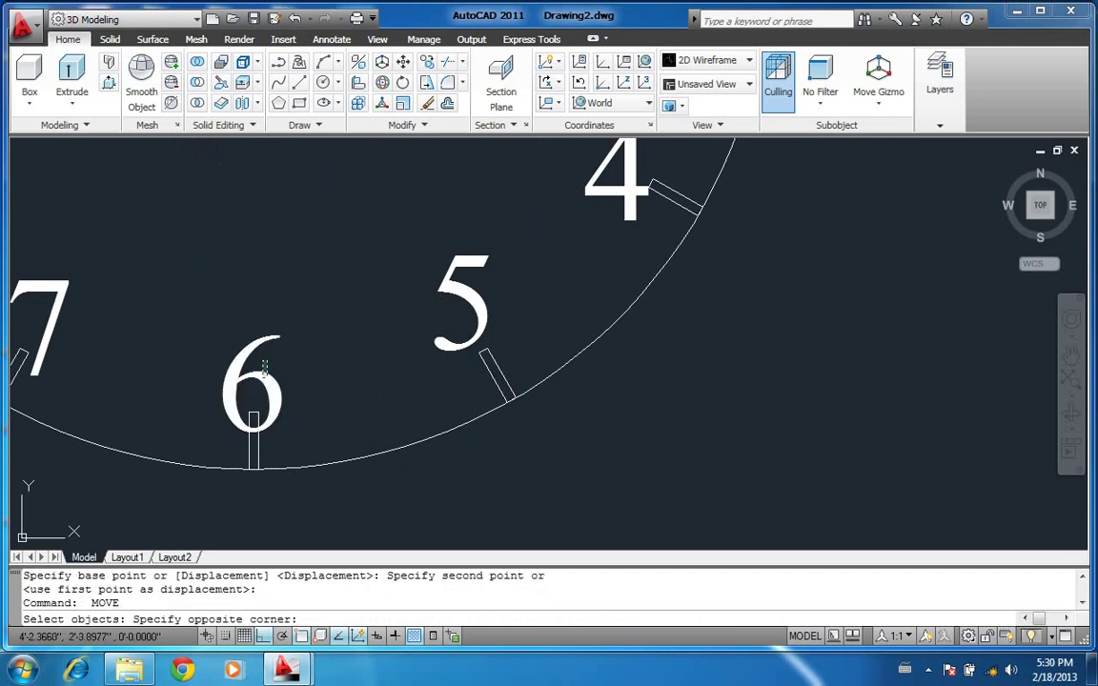
pyautogui.click(252, 348)
pyautogui.press('Return')
pyautogui.click(340, 423)
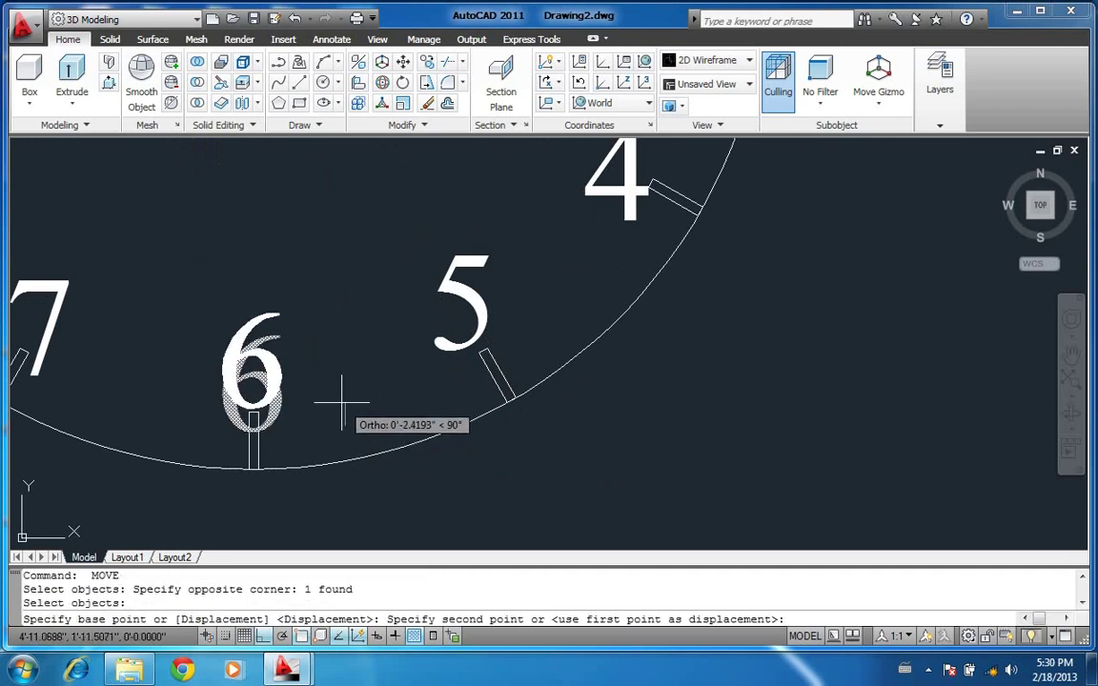
pyautogui.click(340, 399)
# Step: Shift the 10 numeral to the right, clear of its tick mark
pyautogui.scroll(-2, 602, 324)
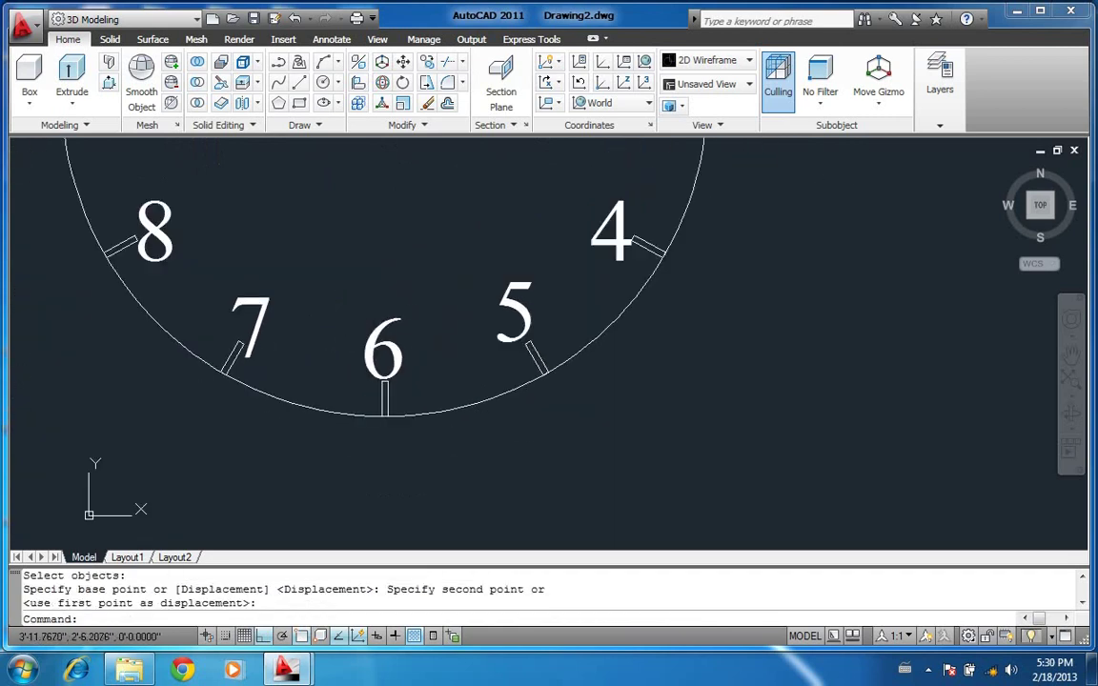
pyautogui.moveTo(223, 305); pyautogui.dragTo(265, 398, button='middle')
pyautogui.moveTo(191, 208); pyautogui.dragTo(202, 376, button='middle')
pyautogui.press('Return')
pyautogui.click(214, 221)
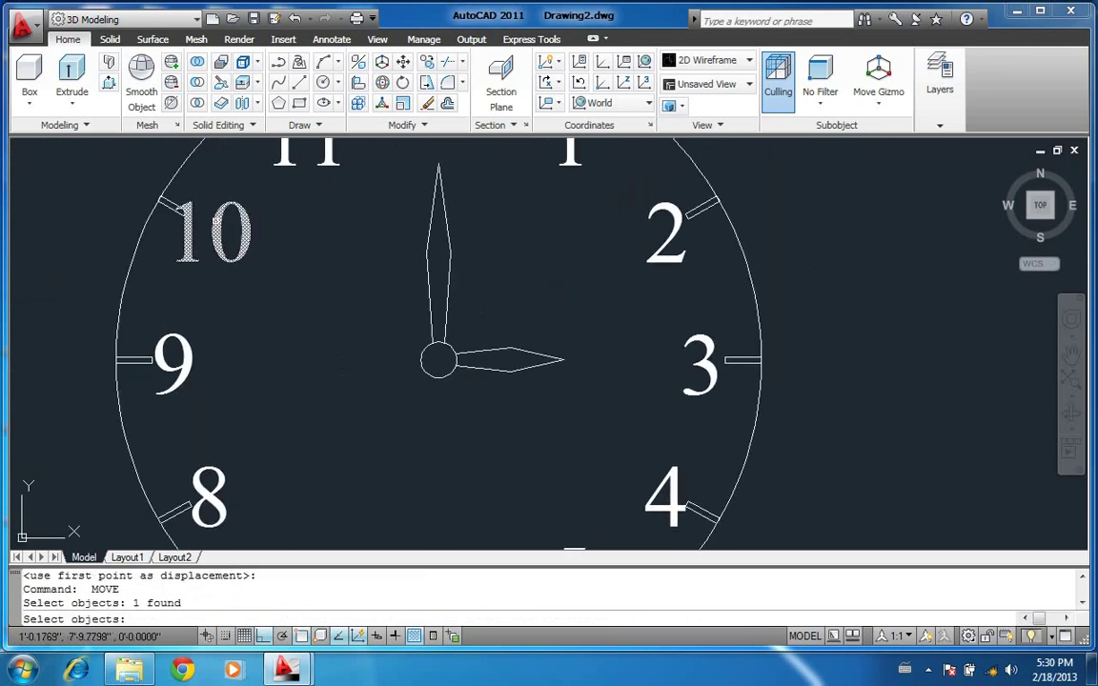
pyautogui.press('Return')
pyautogui.click(167, 305)
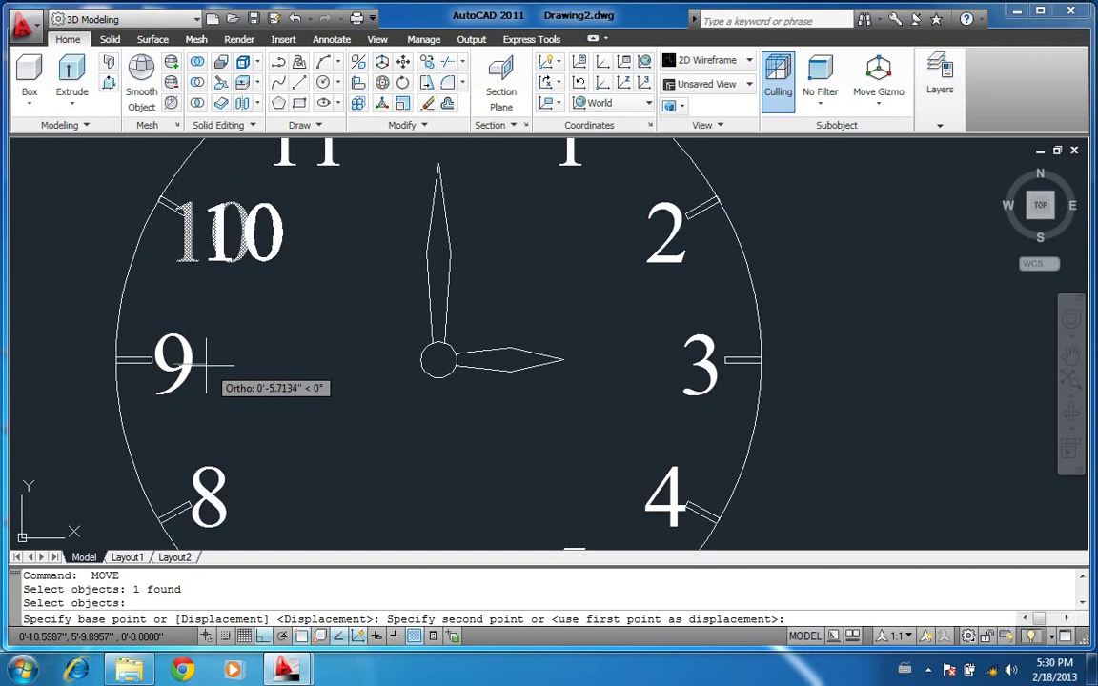
pyautogui.moveTo(203, 363)
pyautogui.mouseDown(button='middle')
pyautogui.moveTo(222, 399)
pyautogui.moveTo(297, 420)
pyautogui.moveTo(339, 476)
pyautogui.mouseUp(button='middle')
pyautogui.scroll(2, 297, 419)
pyautogui.scroll(2, 297, 420)
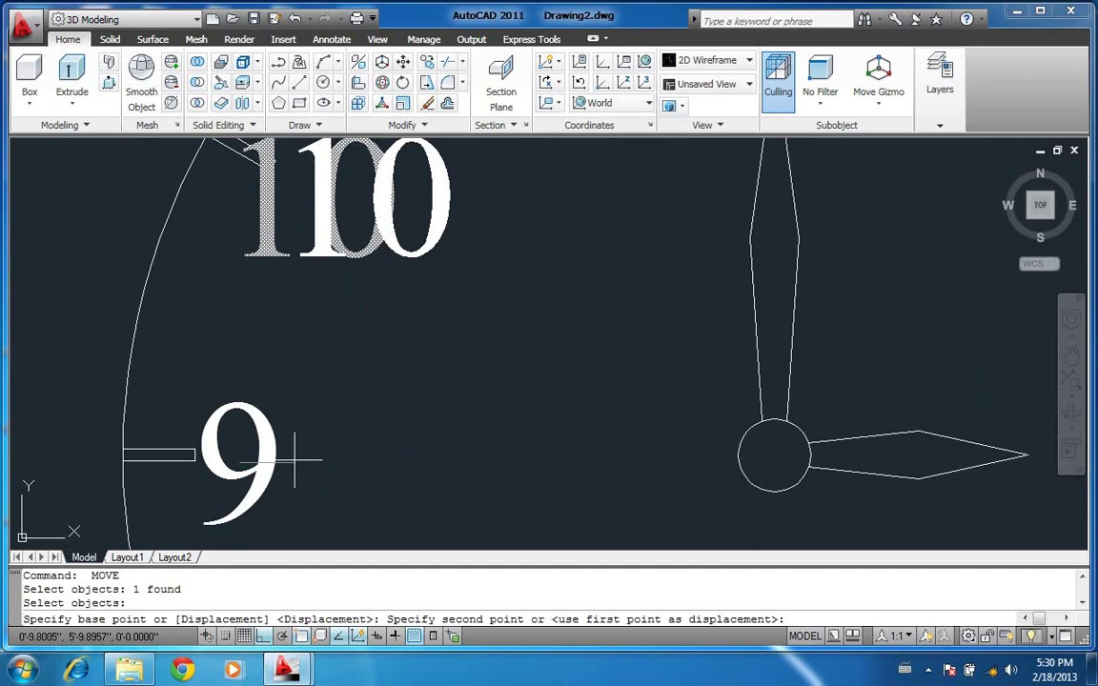
pyautogui.click(295, 460)
# Step: Lower the 11 numeral below its tick mark to align with its neighbours
pyautogui.scroll(-5, 301, 463)
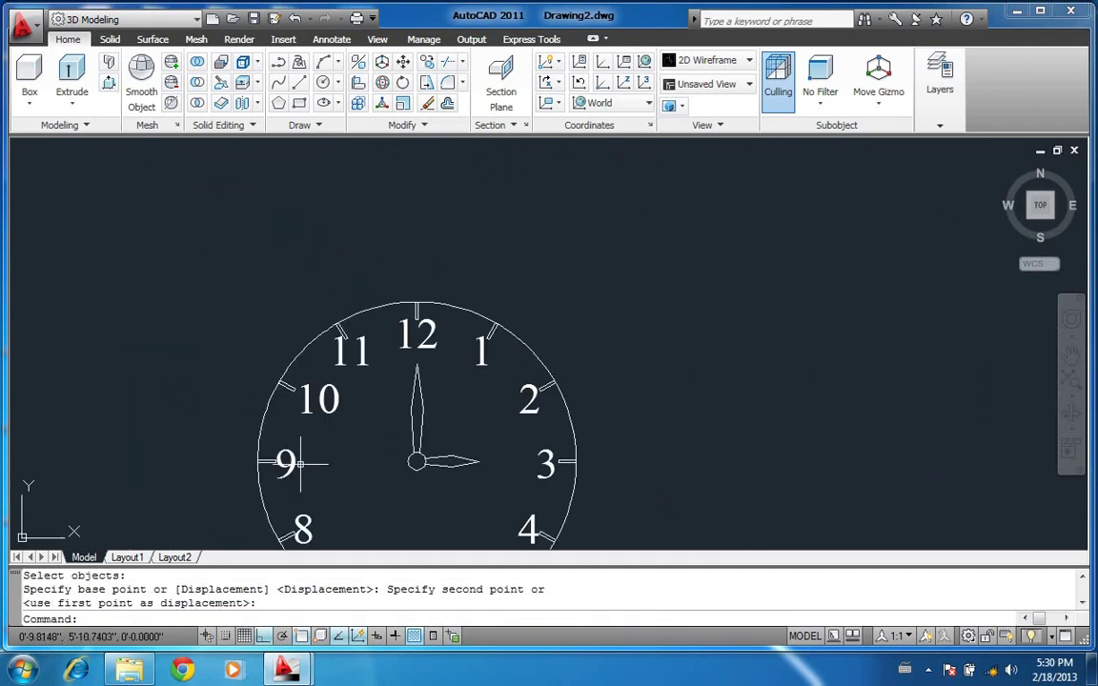
pyautogui.scroll(3, 352, 360)
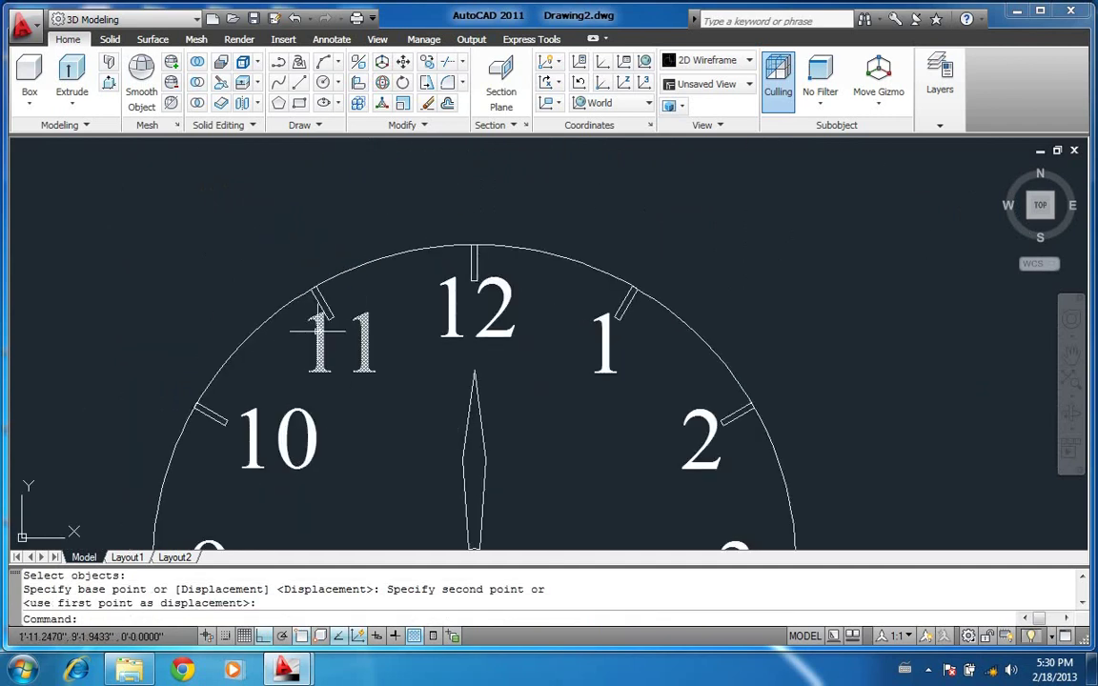
pyautogui.moveTo(320, 303); pyautogui.dragTo(285, 243, button='middle')
pyautogui.scroll(3, 288, 252)
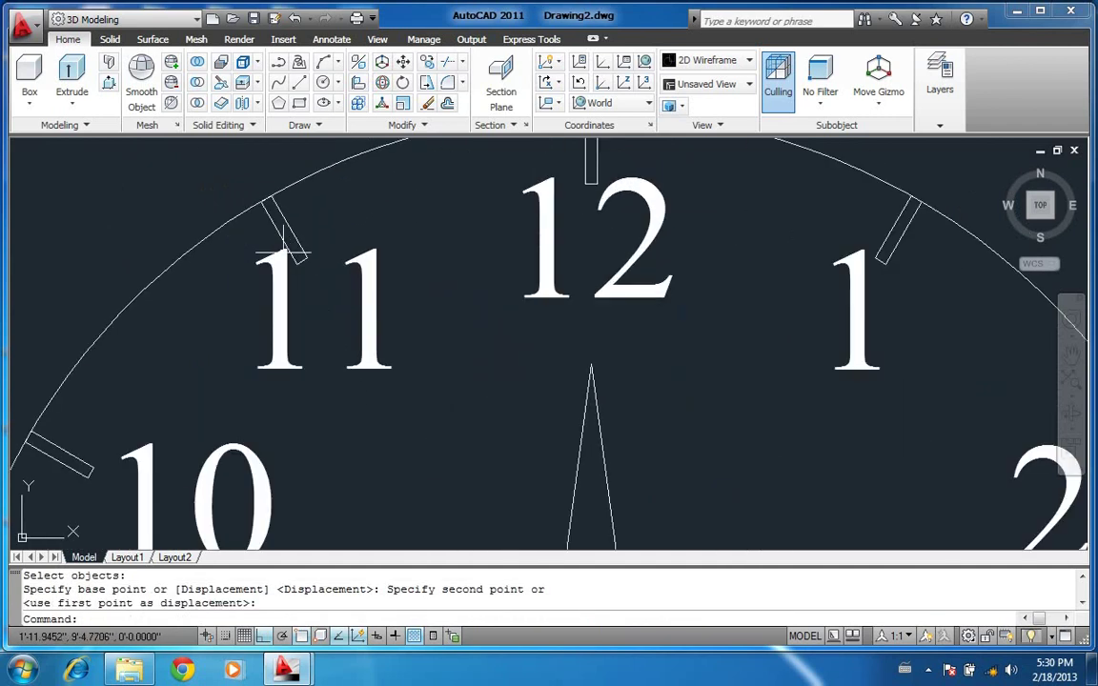
pyautogui.press('Return')
pyautogui.click(277, 270)
pyautogui.click(263, 265)
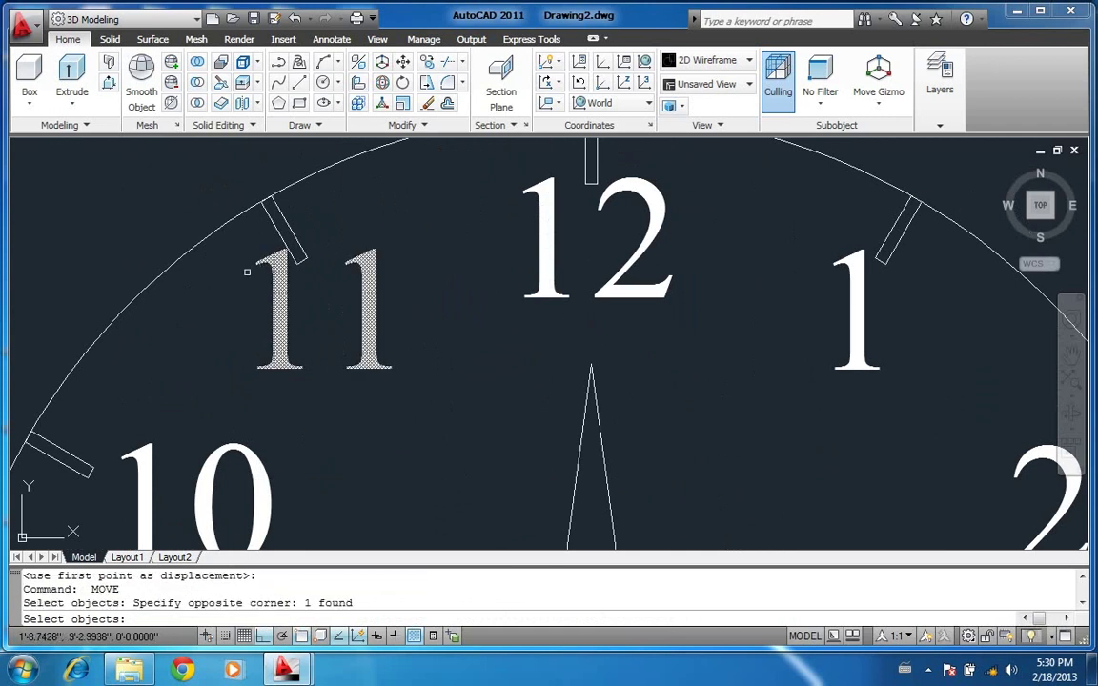
pyautogui.press('Return')
pyautogui.click(105, 192)
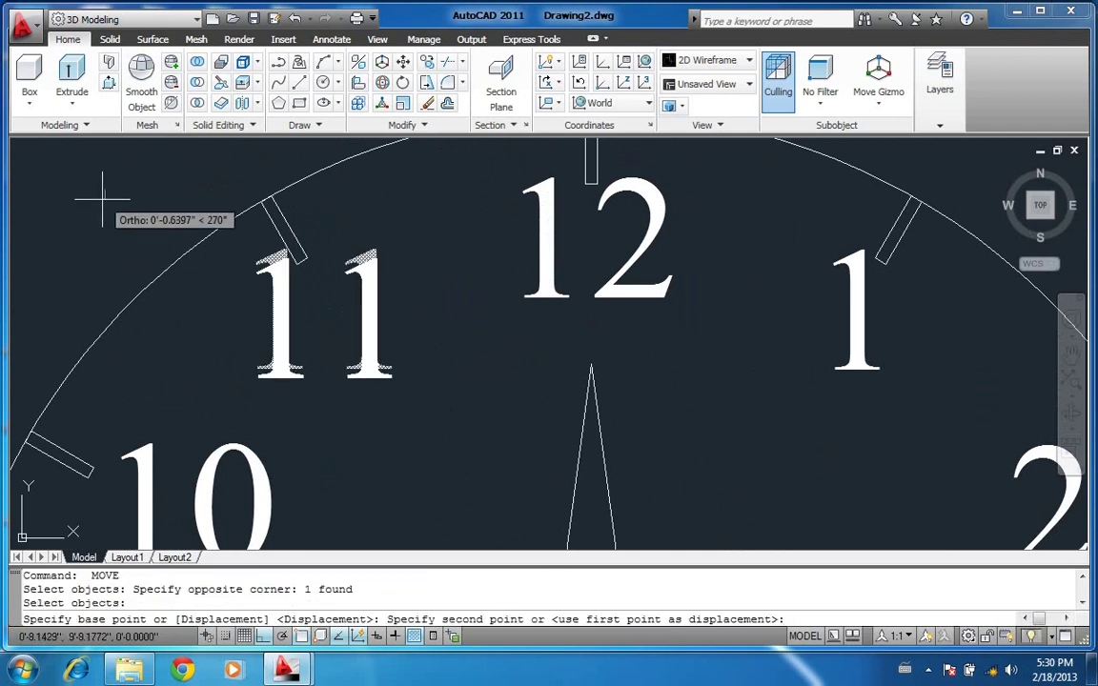
pyautogui.click(102, 200)
pyautogui.scroll(-3, 105, 200)
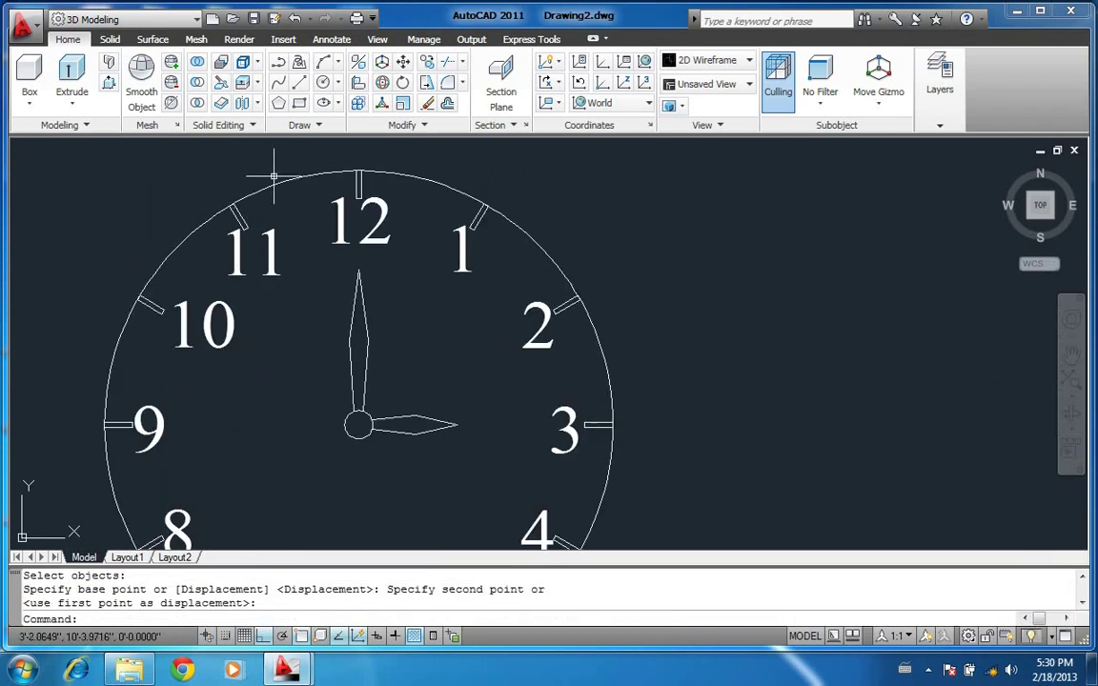
pyautogui.scroll(-2, 346, 271)
pyautogui.moveTo(253, 304); pyautogui.dragTo(246, 257, button='middle')
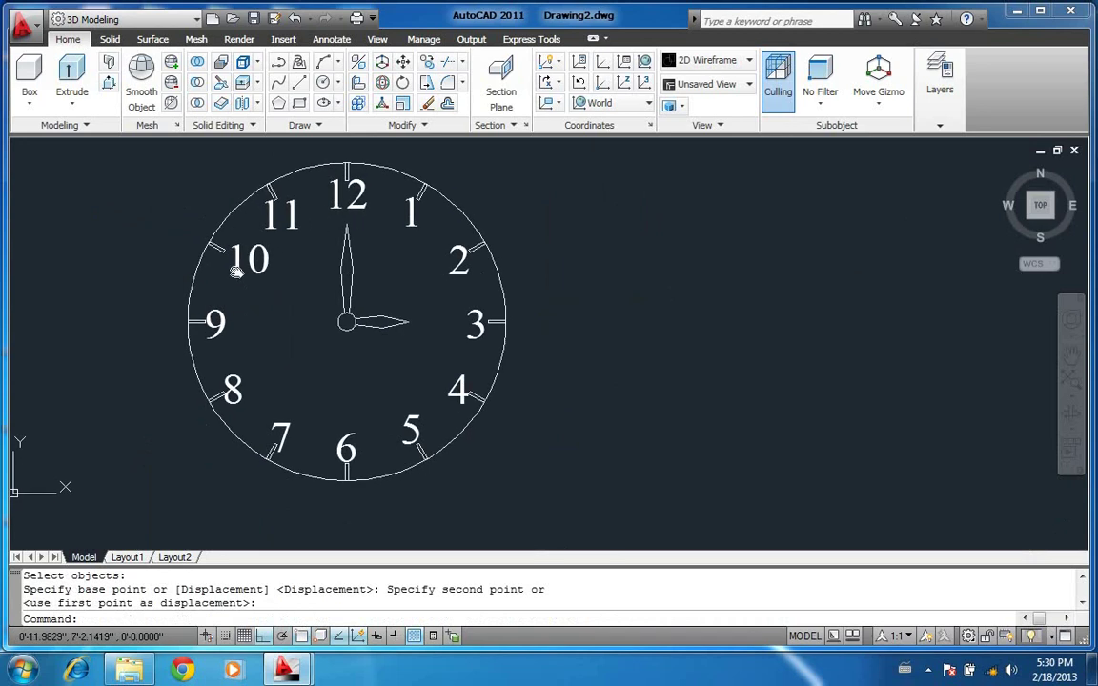
pyautogui.moveTo(308, 274); pyautogui.dragTo(335, 284, button='middle')
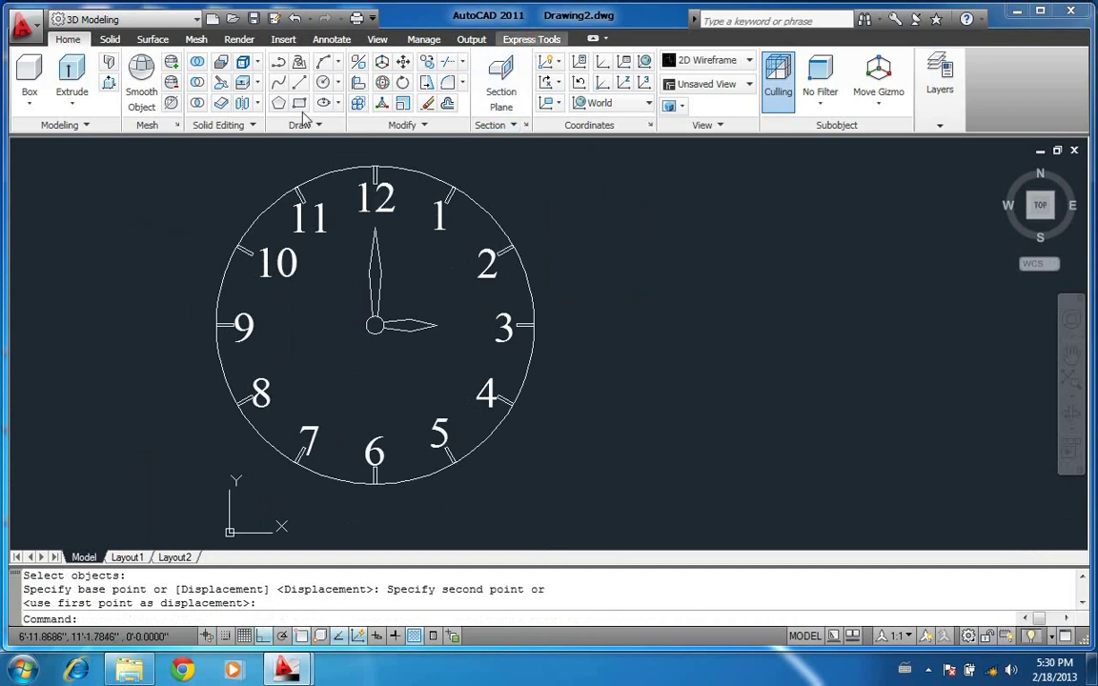
# Step: Convert all twelve numerals into line outlines with Express Tools Explode Text
pyautogui.click(256, 107)
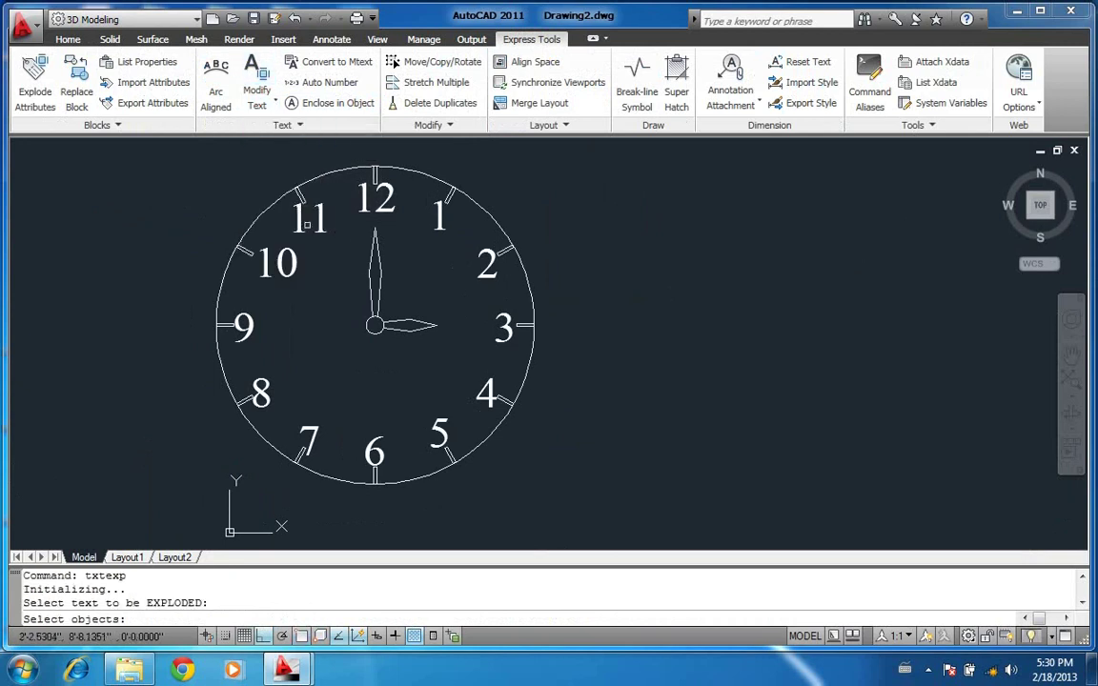
pyautogui.scroll(-2, 323, 233)
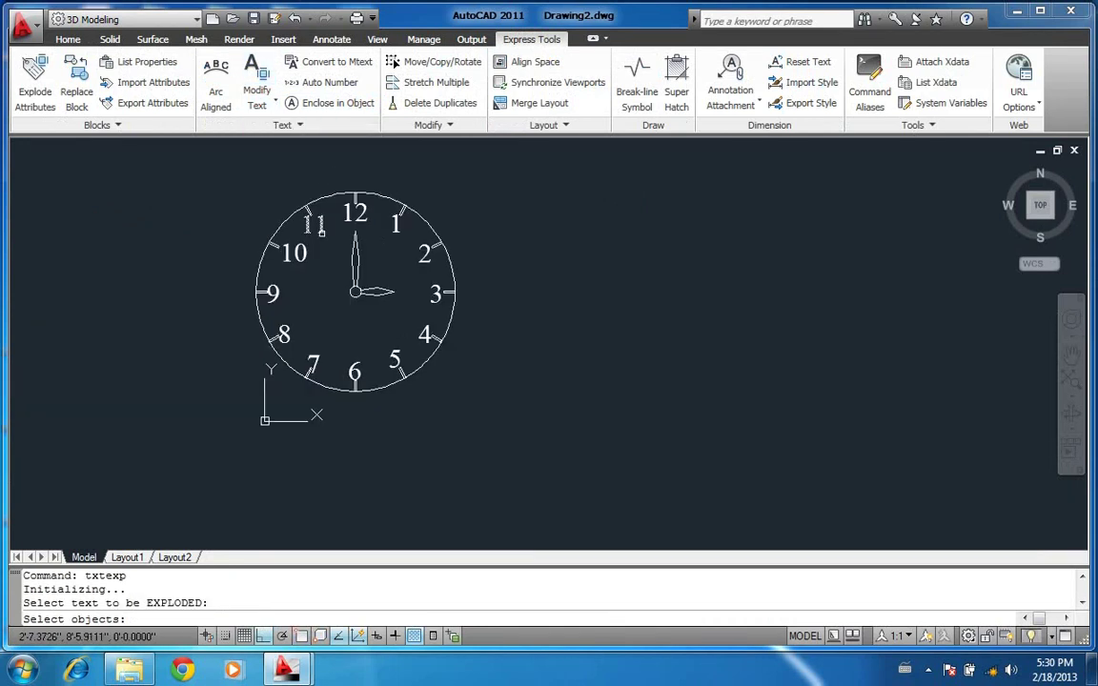
pyautogui.click(224, 155)
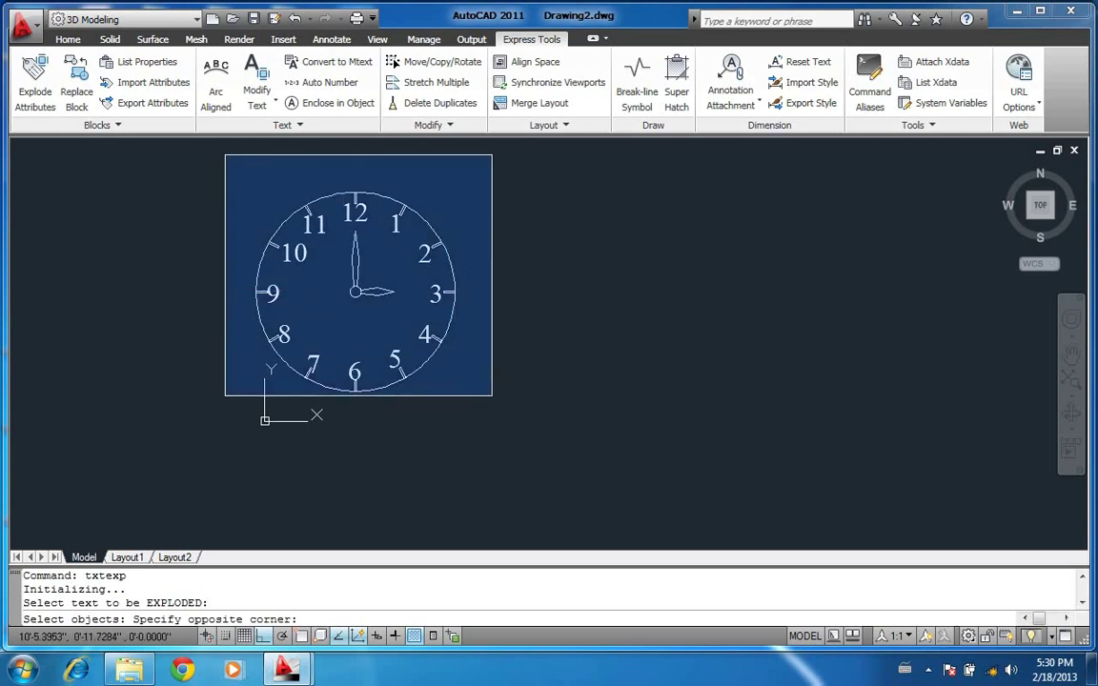
pyautogui.click(532, 435)
pyautogui.press('Return')
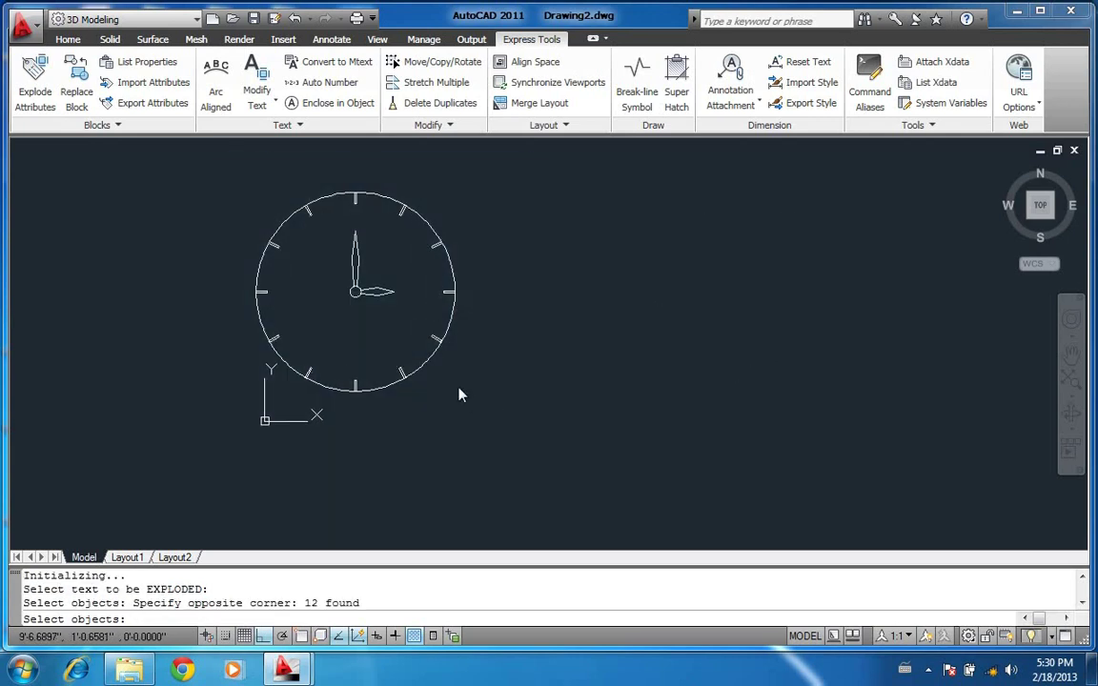
# Step: Explode the whole clock drawing, breaking 48 of its 58 objects apart
pyautogui.scroll(2, 360, 200)
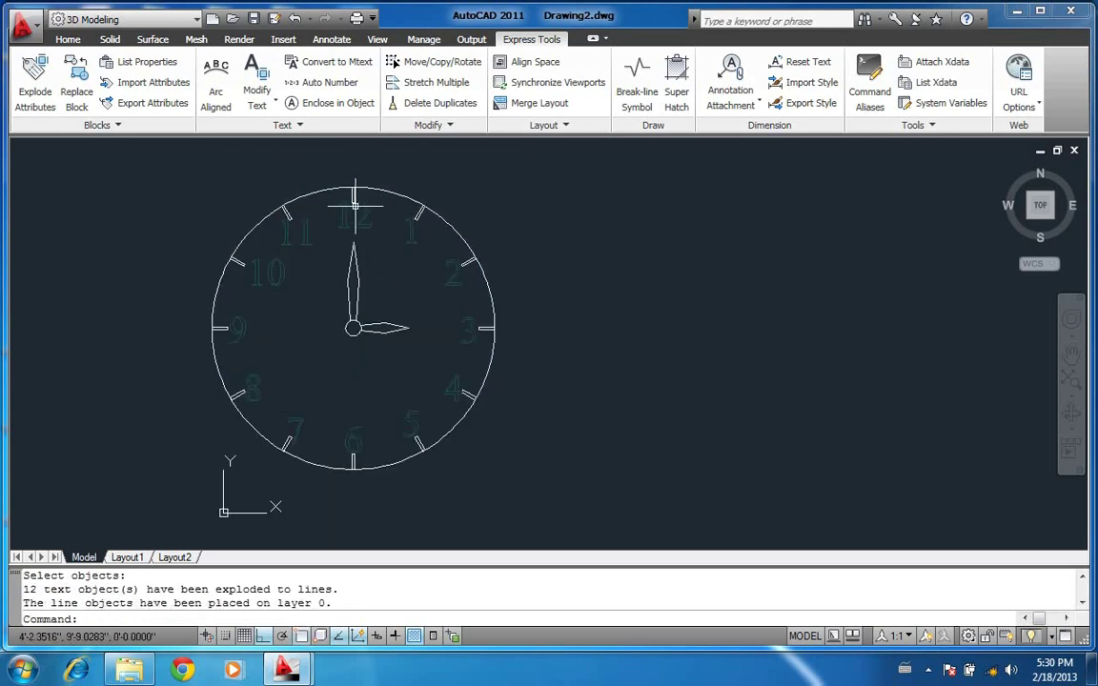
pyautogui.scroll(5, 361, 198)
pyautogui.scroll(3, 361, 198)
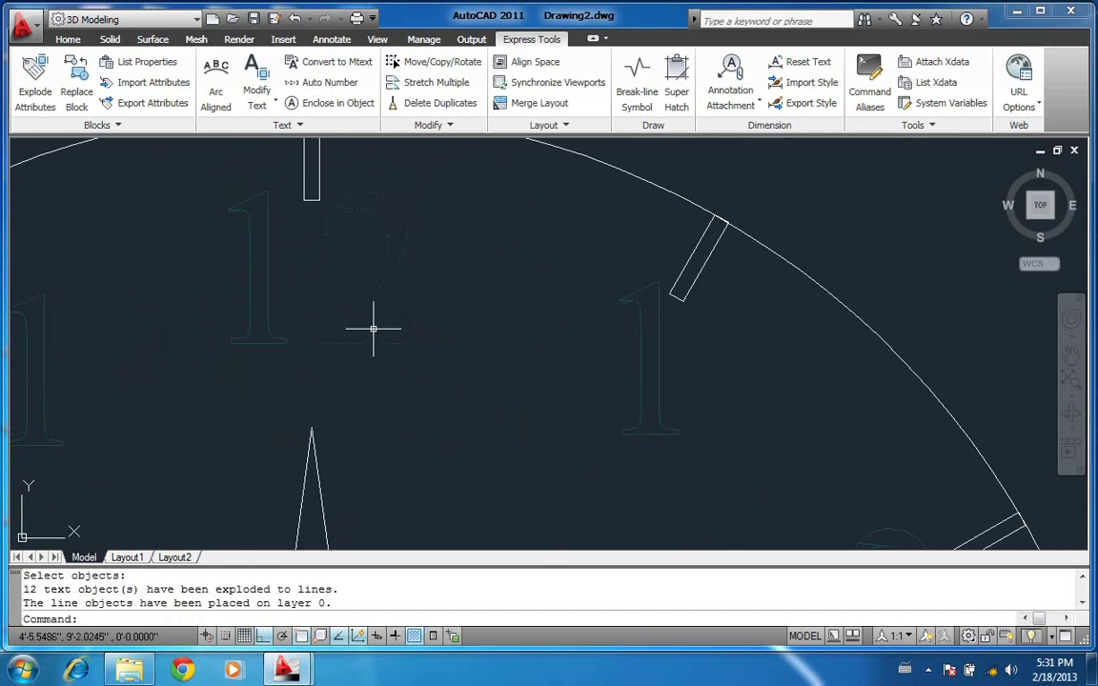
pyautogui.scroll(-5, 382, 308)
pyautogui.scroll(-2, 382, 308)
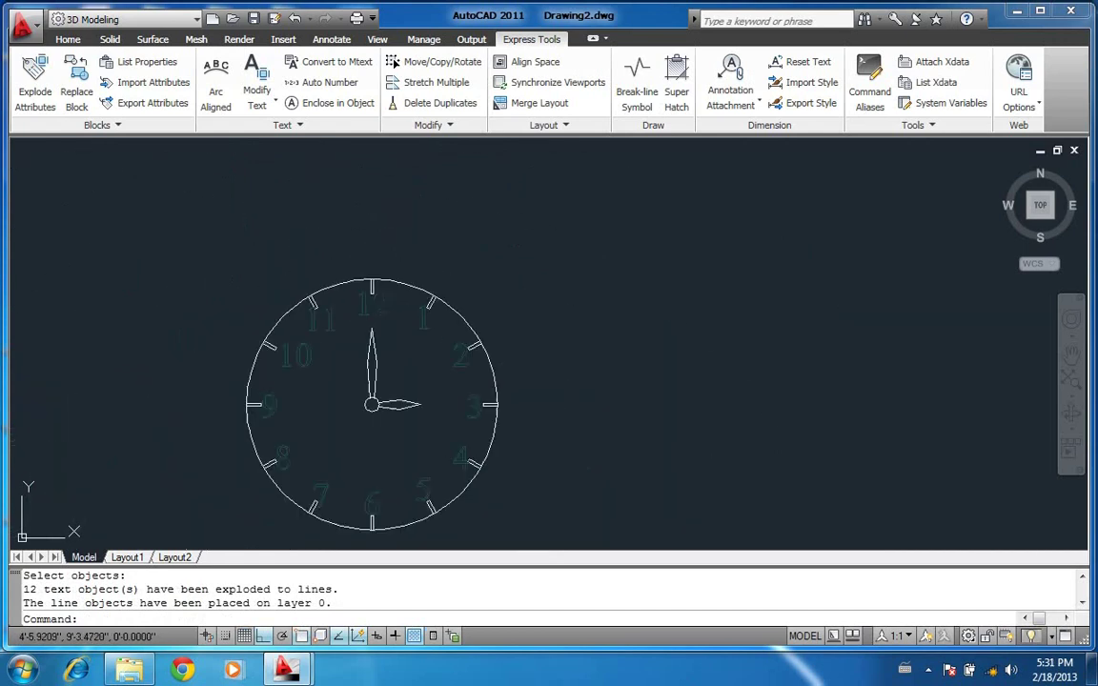
pyautogui.moveTo(358, 320); pyautogui.dragTo(352, 250, button='middle')
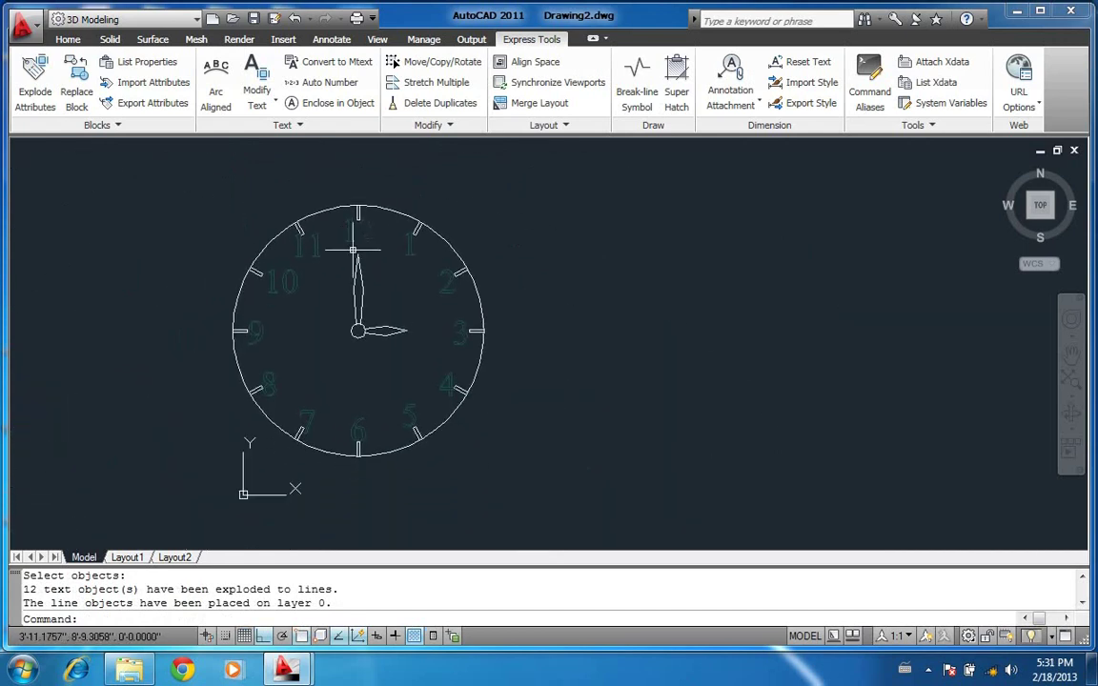
pyautogui.write('x')
pyautogui.press('Return')
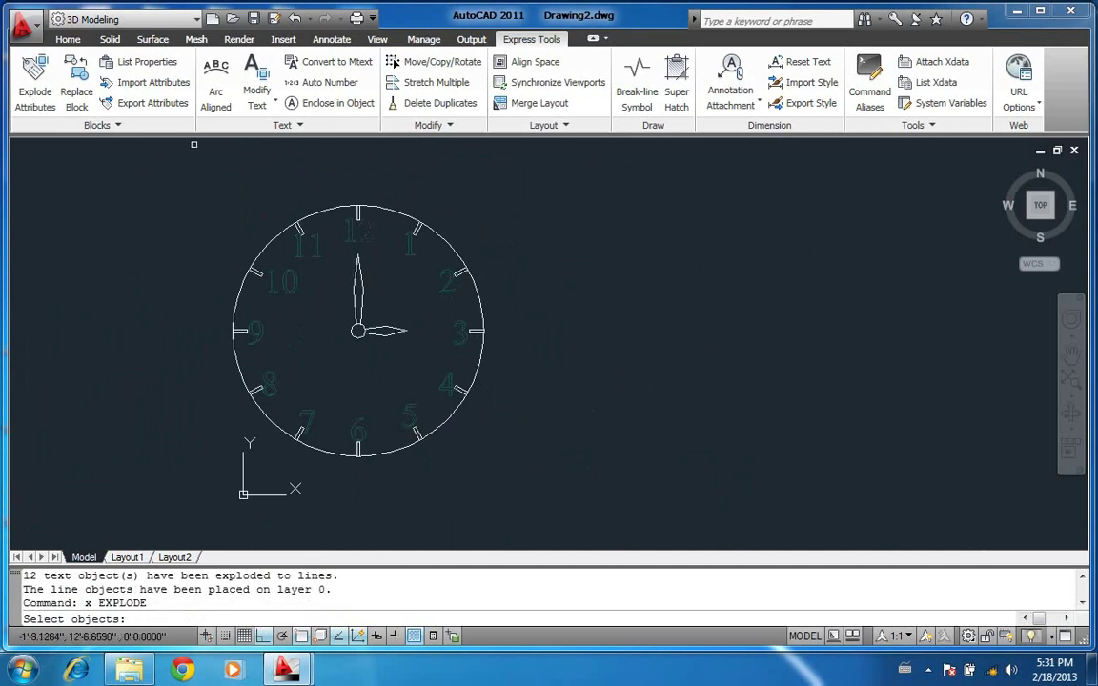
pyautogui.click(181, 160)
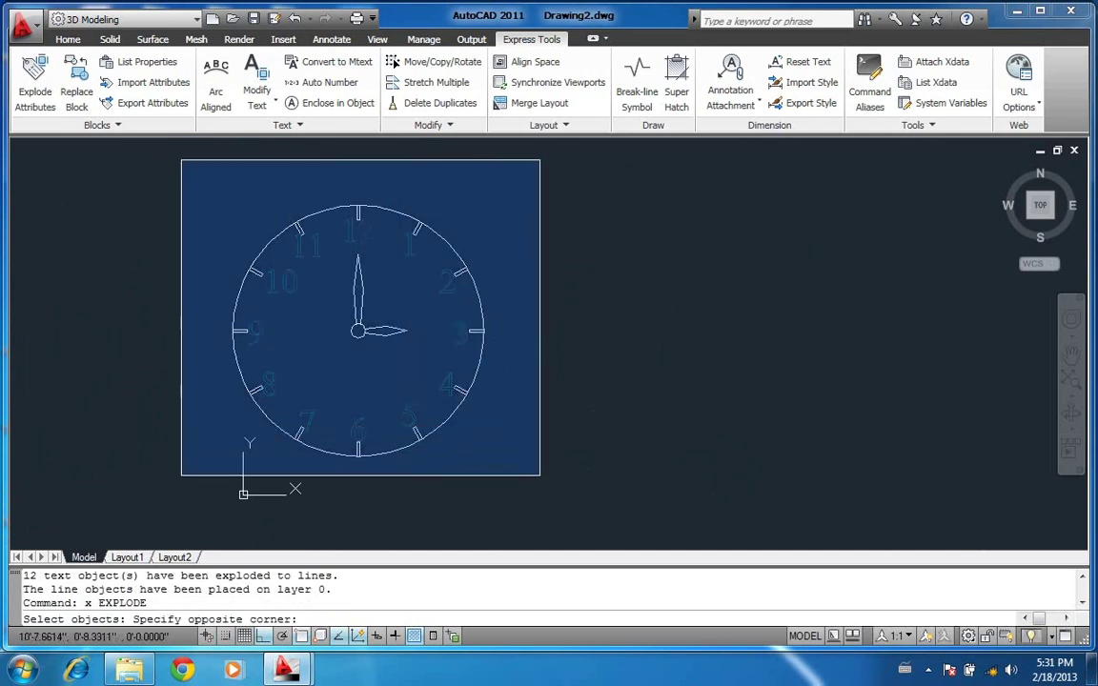
pyautogui.click(539, 475)
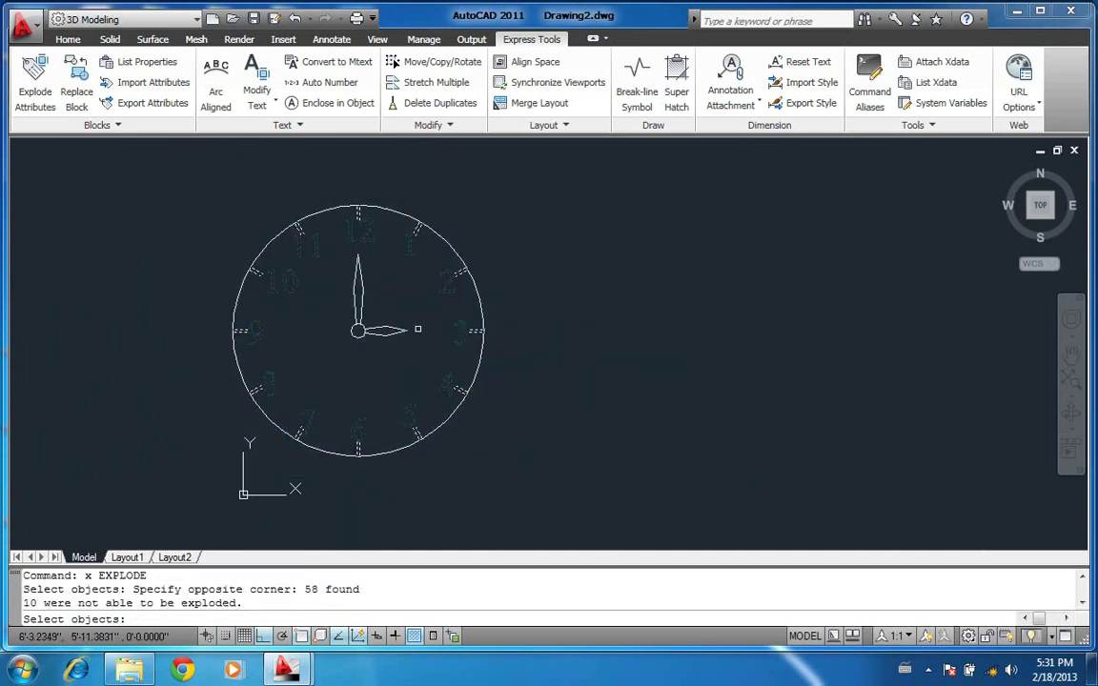
pyautogui.press('Return')
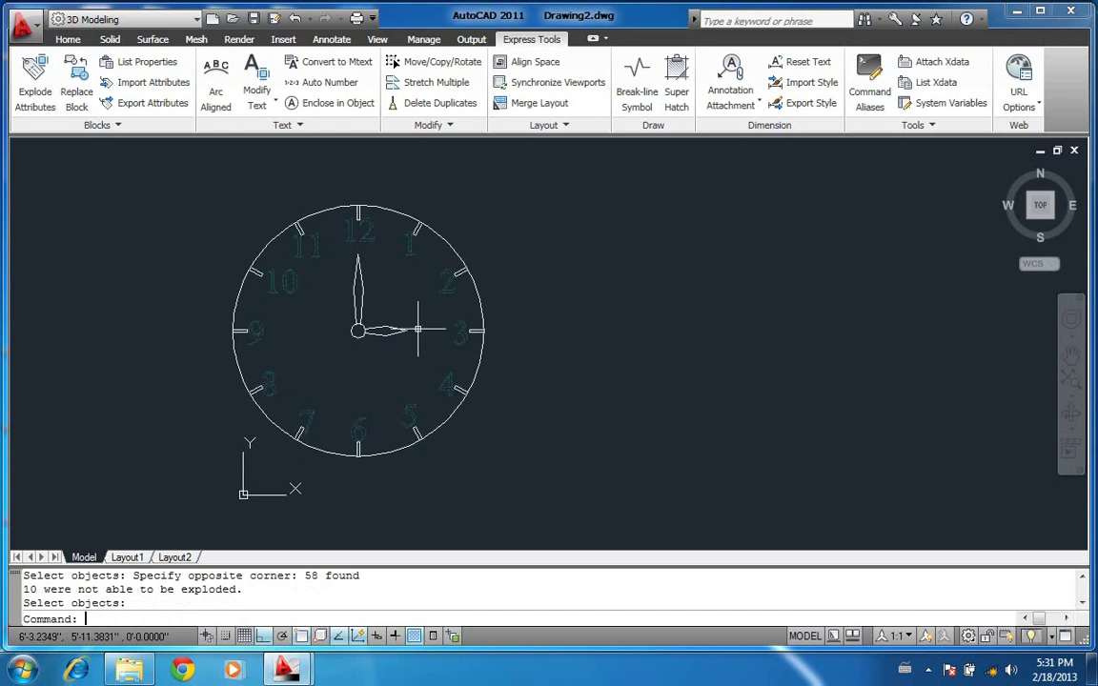
# Step: Zoom in and erase the first two stray segments inside the numeral outlines
pyautogui.scroll(5, 322, 262)
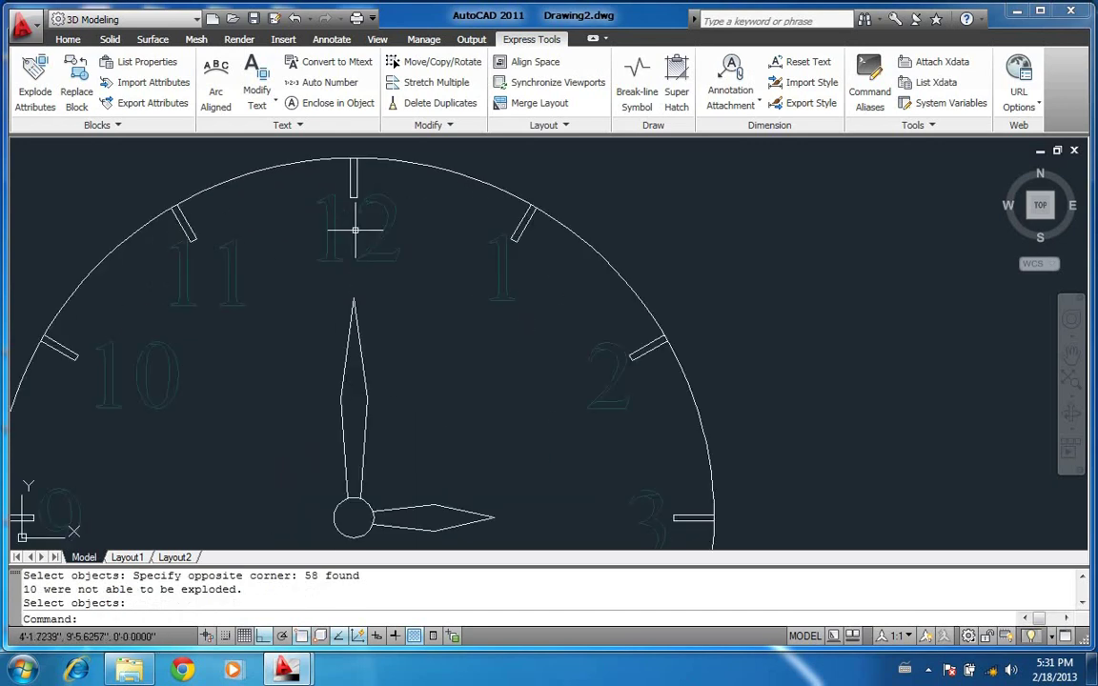
pyautogui.scroll(1, 322, 271)
pyautogui.scroll(2, 321, 271)
pyautogui.scroll(-2, 381, 267)
pyautogui.scroll(5, 365, 304)
pyautogui.scroll(2, 374, 319)
pyautogui.scroll(2, 376, 324)
pyautogui.click(375, 320)
pyautogui.click(352, 292)
pyautogui.write('e')
pyautogui.press('Return')
pyautogui.scroll(-2, 368, 291)
pyautogui.scroll(-2, 368, 290)
pyautogui.scroll(3, 496, 295)
pyautogui.scroll(2, 510, 286)
pyautogui.click(488, 253)
pyautogui.click(433, 186)
pyautogui.write('e')
pyautogui.press('Return')
# Step: Erase a numeral's leftover lower segments, redoing a wrong selection first
pyautogui.scroll(-2, 454, 247)
pyautogui.scroll(-2, 464, 290)
pyautogui.scroll(2, 456, 305)
pyautogui.scroll(2, 448, 334)
pyautogui.scroll(2, 444, 357)
pyautogui.click(438, 374)
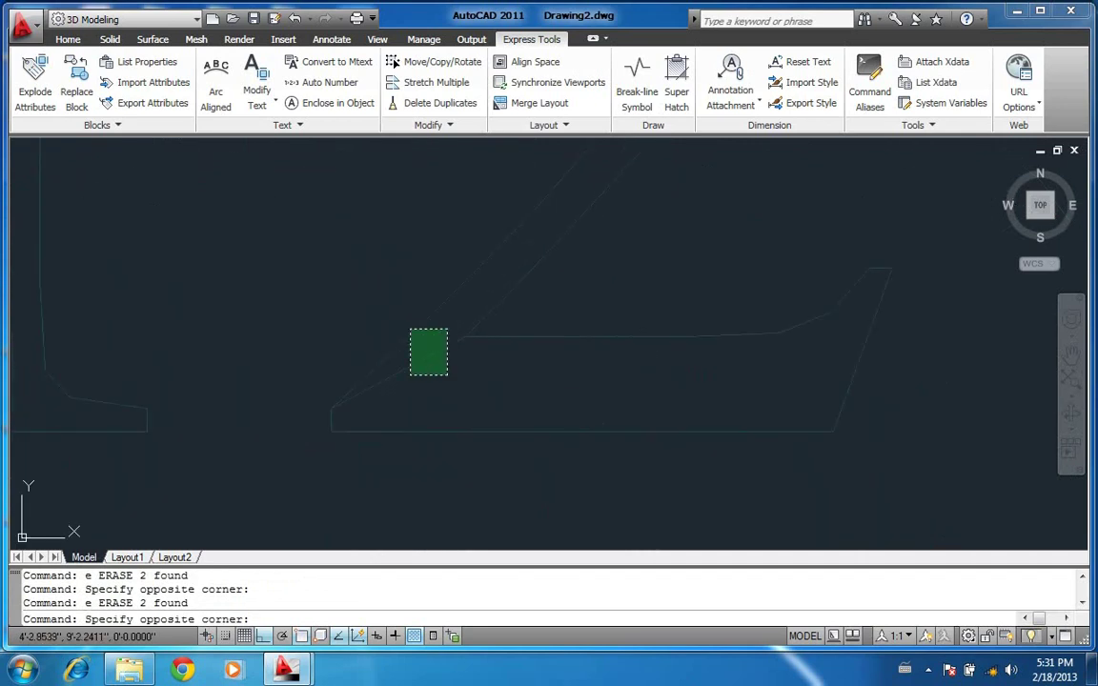
pyautogui.click(413, 336)
pyautogui.press('Escape')
pyautogui.click(442, 368)
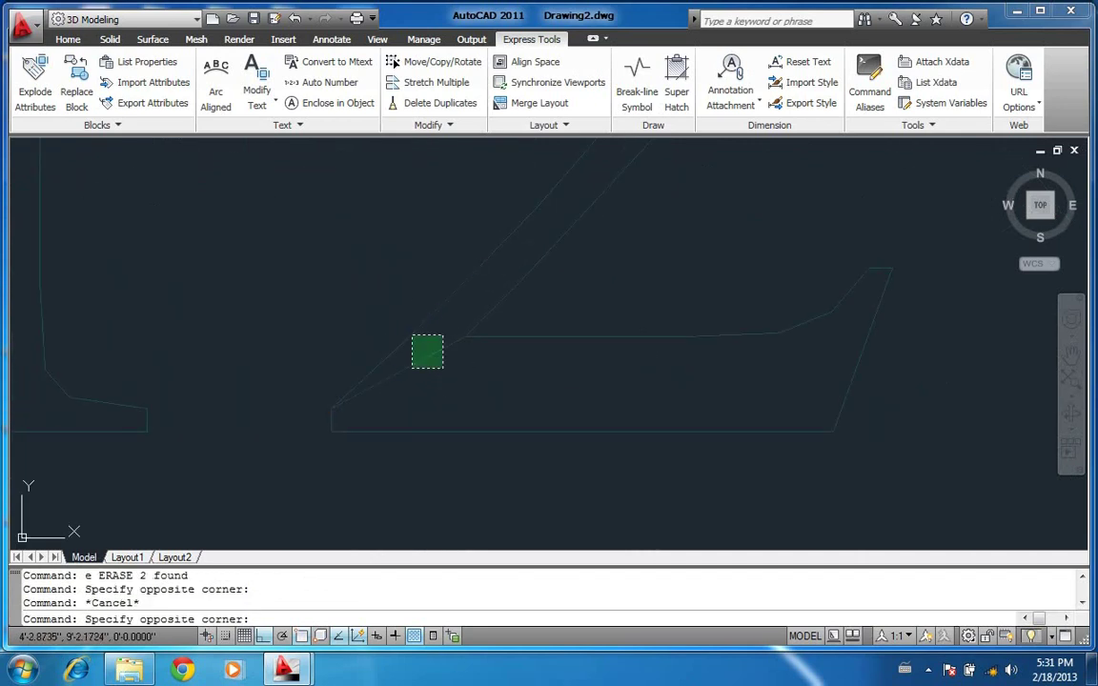
pyautogui.click(422, 340)
pyautogui.press('Return')
# Step: Erase the horizontal segment inside a numeral and the next stray segment
pyautogui.scroll(-3, 427, 326)
pyautogui.scroll(3, 695, 305)
pyautogui.scroll(2, 683, 294)
pyautogui.scroll(2, 625, 314)
pyautogui.click(602, 317)
pyautogui.click(584, 297)
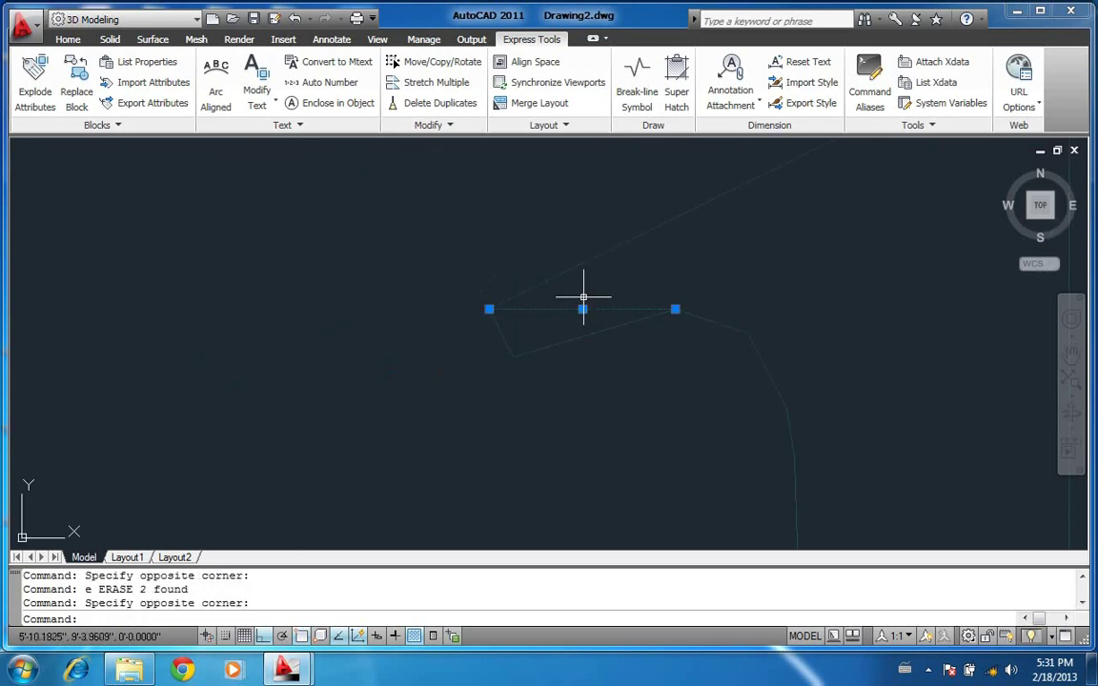
pyautogui.write('e')
pyautogui.press('Return')
pyautogui.scroll(-2, 586, 293)
pyautogui.scroll(-2, 599, 286)
pyautogui.scroll(2, 780, 460)
pyautogui.scroll(2, 631, 466)
pyautogui.scroll(2, 571, 381)
pyautogui.click(558, 255)
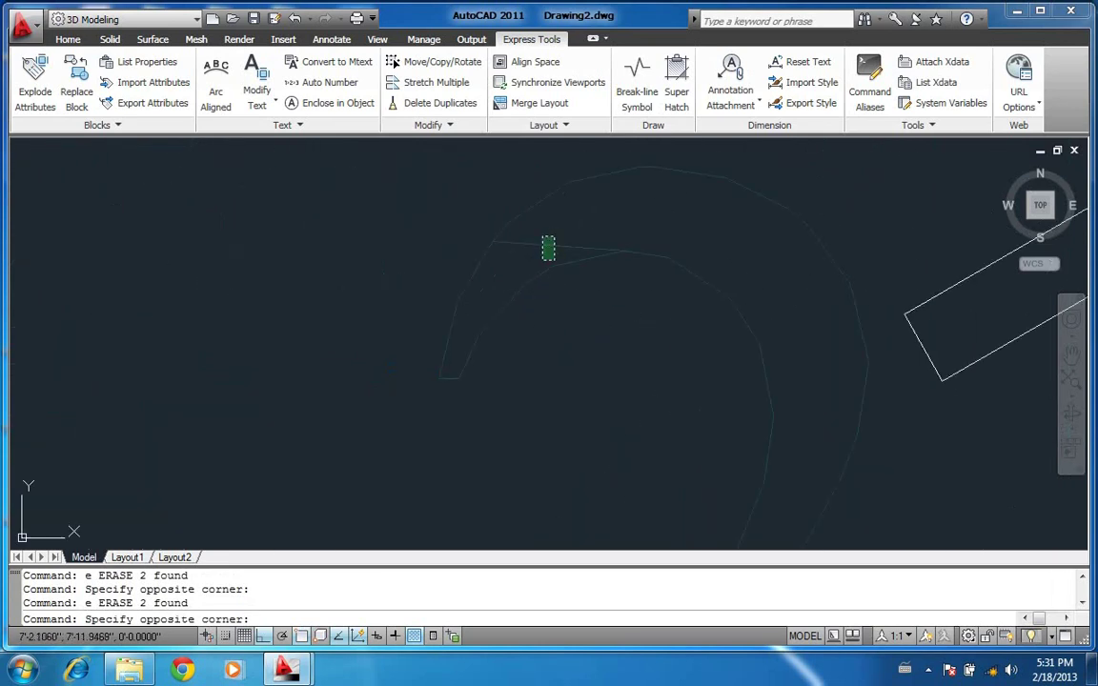
pyautogui.click(542, 234)
pyautogui.press('Return')
# Step: Erase a stray diagonal segment from a numeral outline
pyautogui.scroll(-2, 543, 224)
pyautogui.scroll(3, 571, 314)
pyautogui.scroll(3, 485, 318)
pyautogui.click(490, 306)
pyautogui.click(460, 254)
pyautogui.write('e')
pyautogui.press('Return')
# Step: Erase the two faint stray segments near the numeral 3
pyautogui.scroll(-2, 491, 238)
pyautogui.scroll(-2, 507, 233)
pyautogui.scroll(-2, 507, 233)
pyautogui.scroll(3, 507, 232)
pyautogui.scroll(2, 558, 318)
pyautogui.scroll(3, 558, 319)
pyautogui.click(571, 303)
pyautogui.click(550, 254)
pyautogui.write('e')
pyautogui.press('Return')
# Step: Erase another group of stray segments, discarding one misplaced selection
pyautogui.scroll(-3, 549, 249)
pyautogui.scroll(3, 523, 410)
pyautogui.click(461, 389)
pyautogui.click(473, 401)
pyautogui.write('e')
pyautogui.press('Return')
pyautogui.scroll(-2, 465, 429)
pyautogui.scroll(-2, 460, 456)
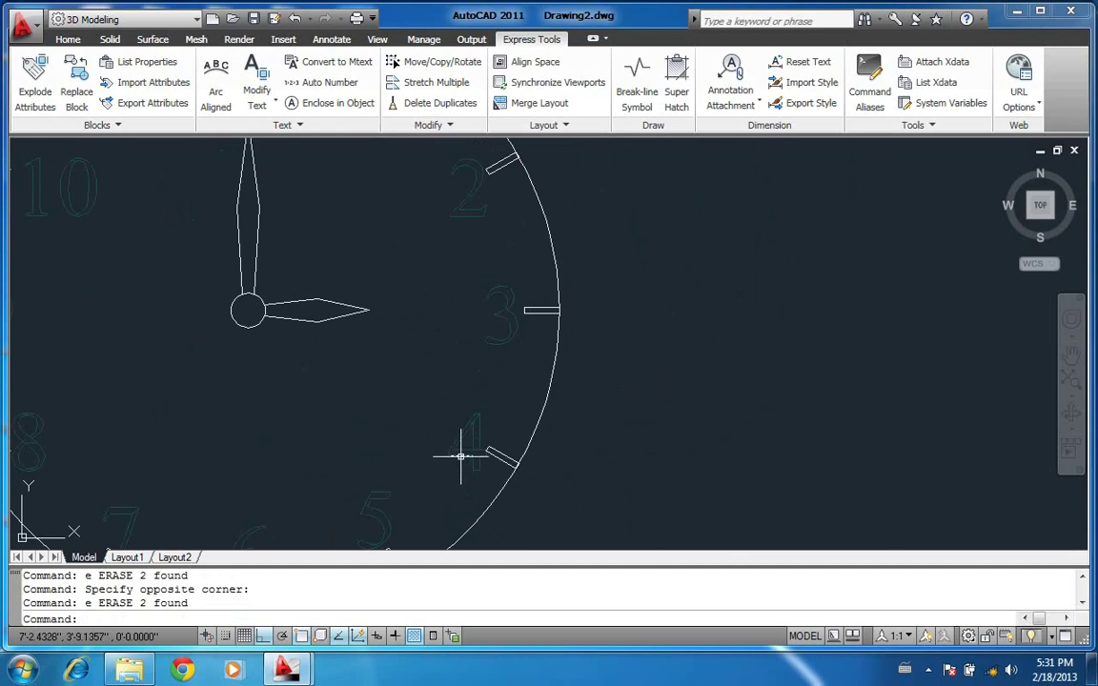
pyautogui.scroll(3, 460, 428)
pyautogui.scroll(2, 498, 404)
pyautogui.scroll(1, 490, 404)
pyautogui.click(490, 403)
pyautogui.click(459, 351)
pyautogui.press('Escape')
# Step: Remove a horizontal segment and a faint stray line from the numerals
pyautogui.scroll(-3, 475, 303)
pyautogui.scroll(5, 470, 376)
pyautogui.scroll(2, 490, 360)
pyautogui.click(490, 357)
pyautogui.click(468, 311)
pyautogui.write('e')
pyautogui.press('Return')
pyautogui.scroll(-3, 489, 314)
pyautogui.scroll(-2, 498, 295)
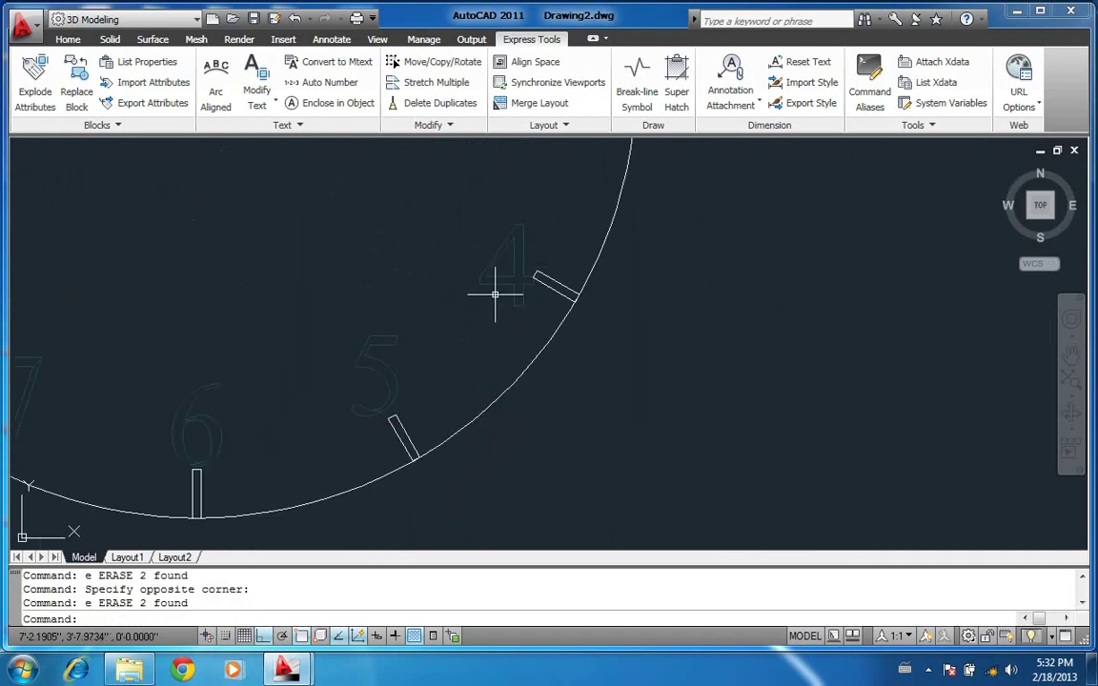
pyautogui.scroll(3, 371, 400)
pyautogui.scroll(2, 377, 374)
pyautogui.click(378, 370)
pyautogui.click(363, 343)
pyautogui.write('e')
pyautogui.press('Return')
# Step: Erase two more short stray segments with selection windows
pyautogui.scroll(-3, 419, 325)
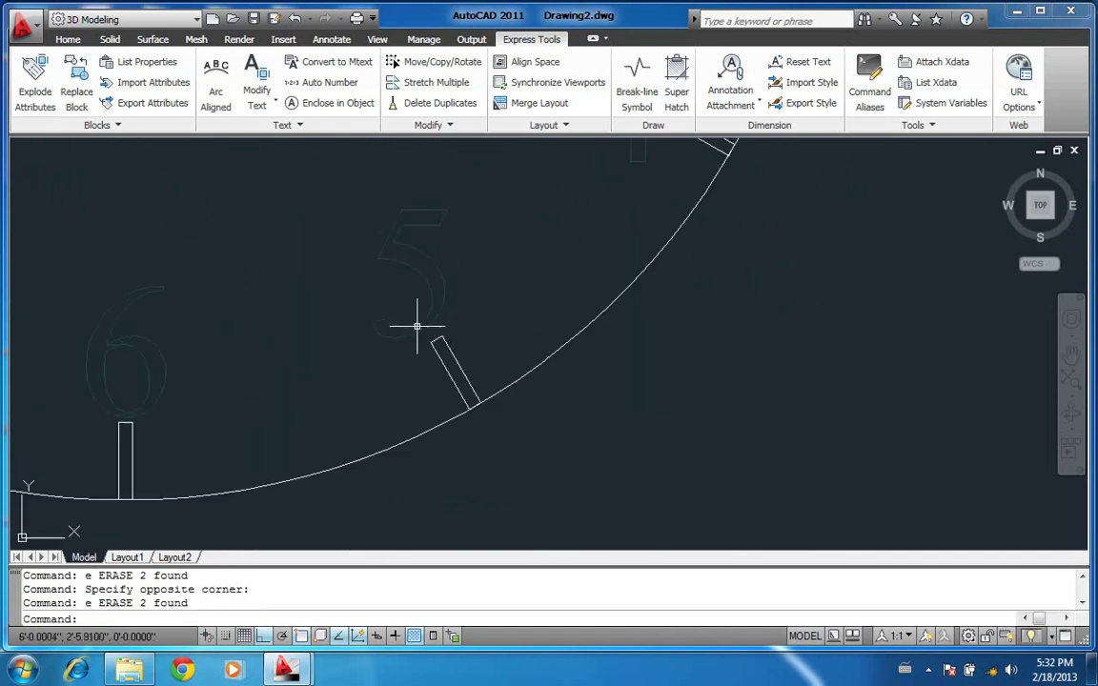
pyautogui.scroll(4, 103, 351)
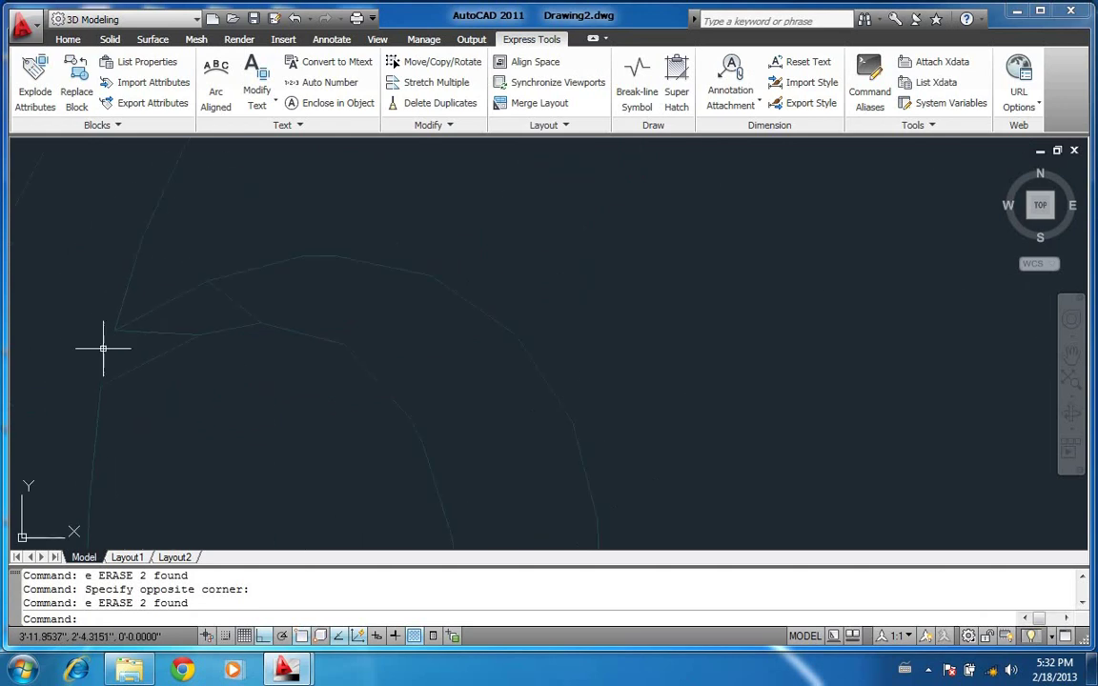
pyautogui.click(266, 298)
pyautogui.click(207, 306)
pyautogui.write('e')
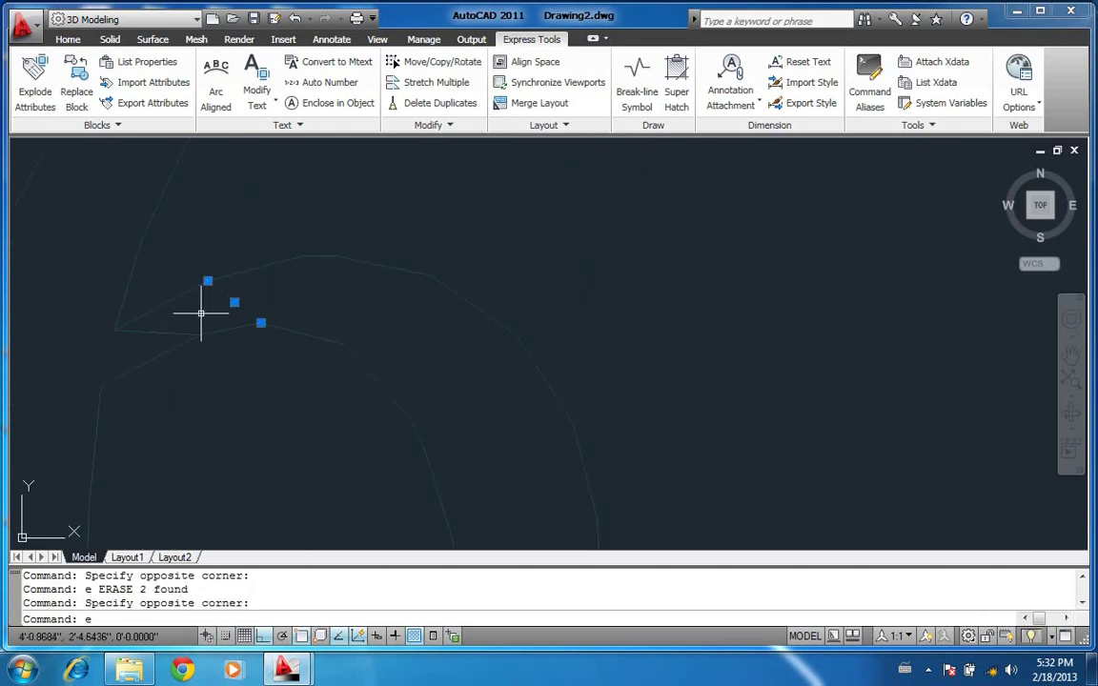
pyautogui.press('Return')
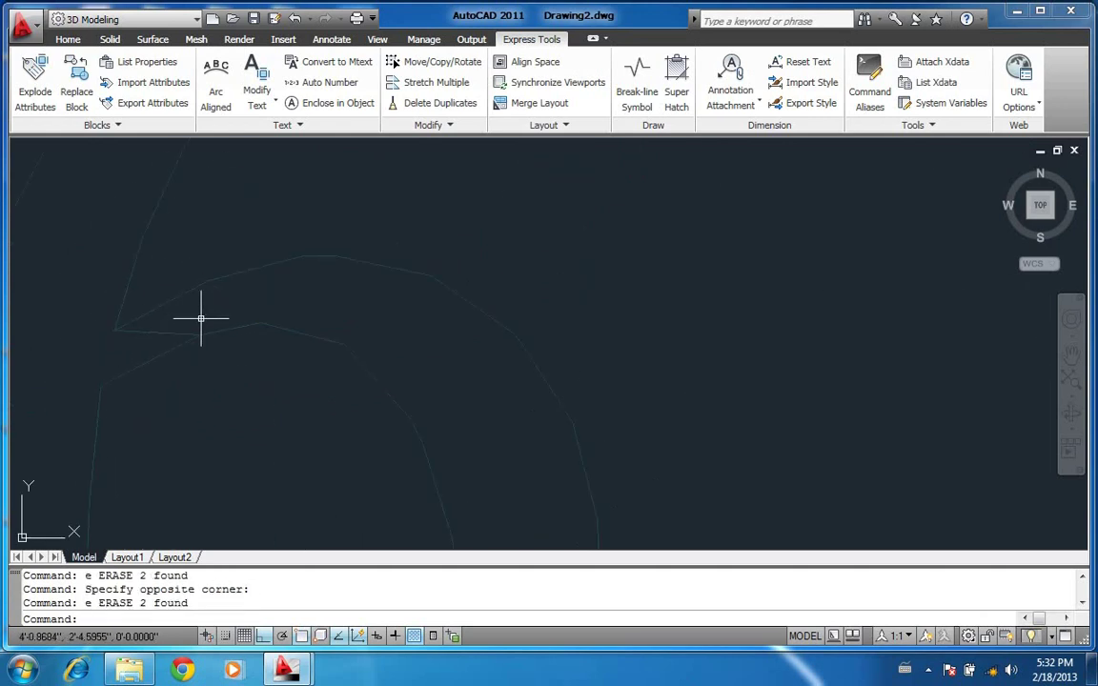
pyautogui.click(201, 319)
pyautogui.click(159, 333)
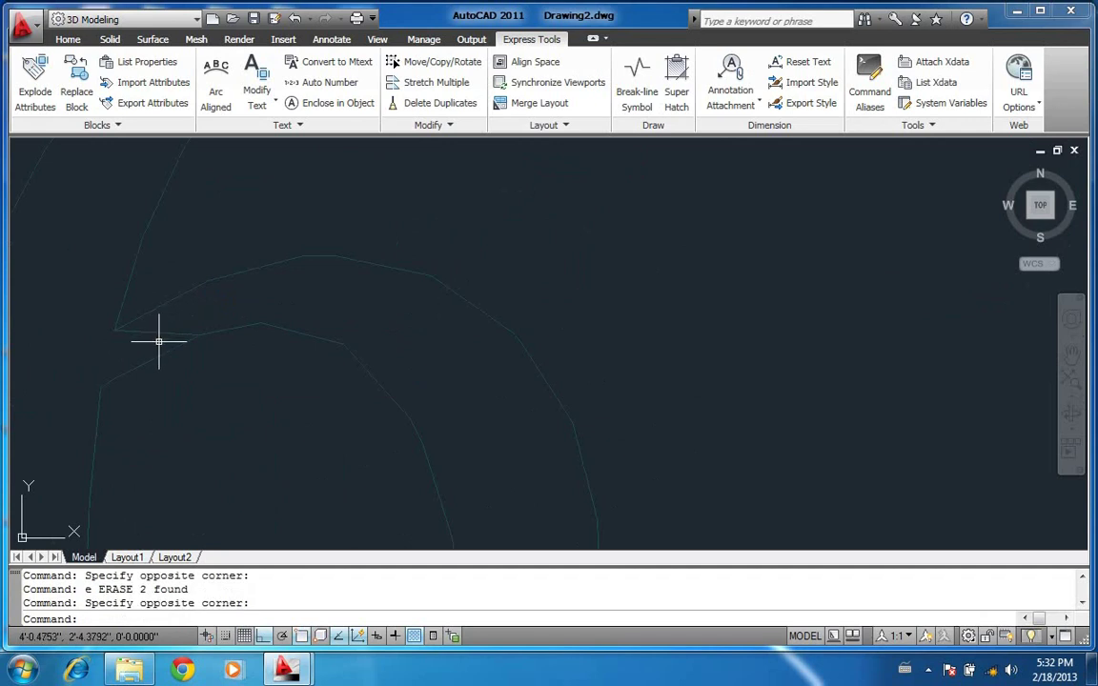
pyautogui.write('e')
pyautogui.press('Return')
# Step: Erase a cluster of stray segments and a stray diagonal line
pyautogui.scroll(-3, 238, 285)
pyautogui.scroll(4, 201, 336)
pyautogui.scroll(2, 286, 324)
pyautogui.scroll(5, 328, 333)
pyautogui.click(360, 392)
pyautogui.click(333, 373)
pyautogui.write('e')
pyautogui.press('Return')
pyautogui.scroll(-2, 373, 323)
pyautogui.scroll(-3, 252, 301)
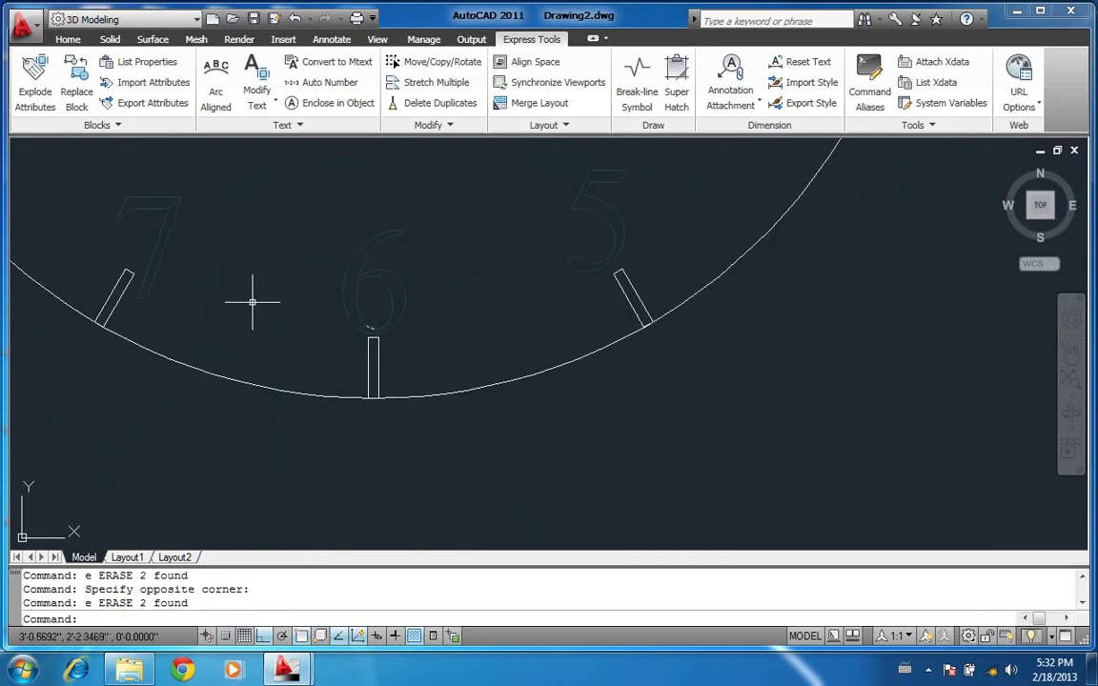
pyautogui.scroll(3, 162, 215)
pyautogui.scroll(2, 141, 238)
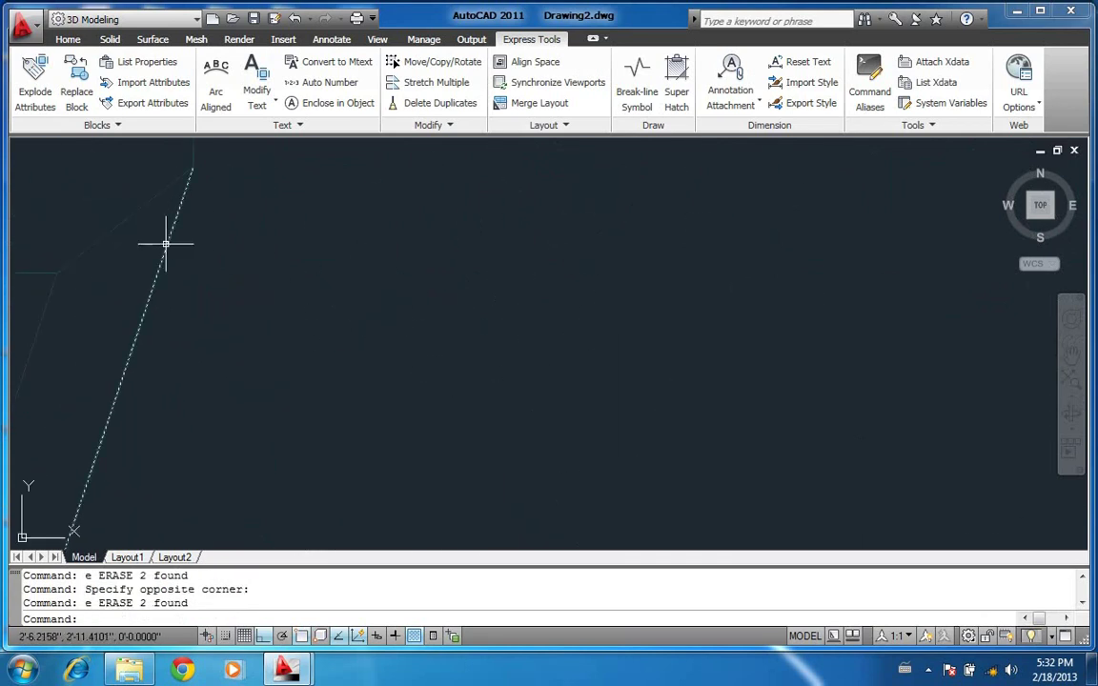
pyautogui.click(142, 238)
pyautogui.click(114, 193)
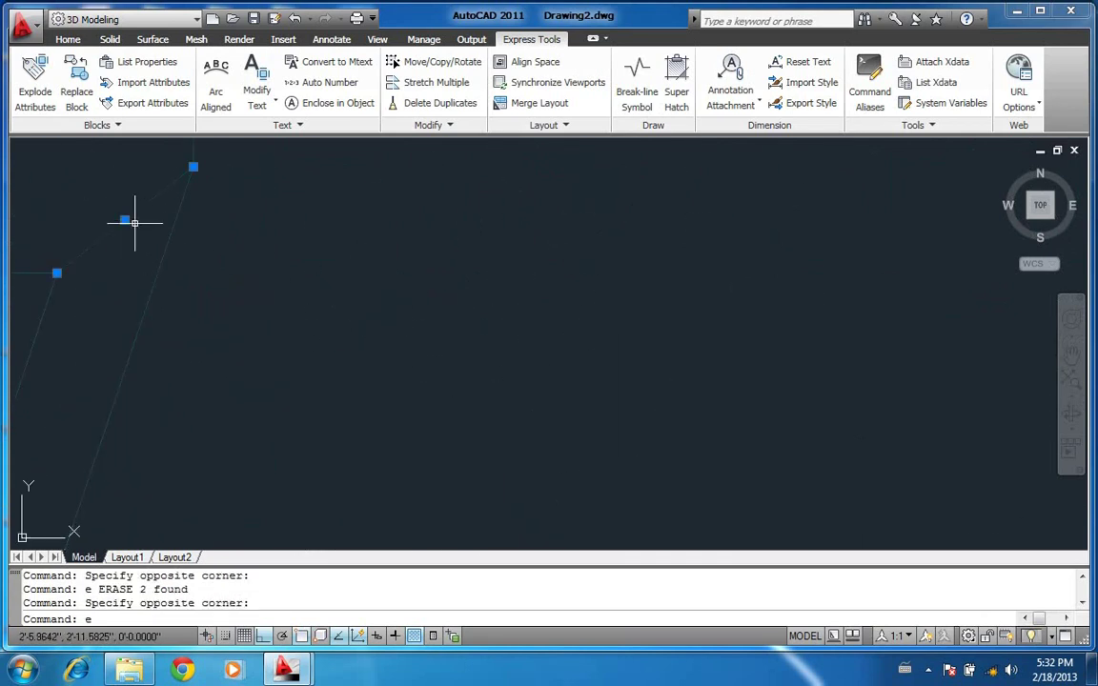
pyautogui.write('e')
pyautogui.press('Return')
# Step: Pan to the lower-left of the dial and erase the line crossing the view
pyautogui.scroll(-3, 265, 248)
pyautogui.scroll(1, 239, 256)
pyautogui.moveTo(239, 256); pyautogui.dragTo(522, 320, button='middle')
pyautogui.scroll(3, 393, 287)
pyautogui.scroll(3, 449, 312)
pyautogui.scroll(2, 512, 294)
pyautogui.click(499, 240)
pyautogui.click(435, 171)
pyautogui.write('e')
pyautogui.press('Return')
# Step: Clear the short stray lines near the top of the circle
pyautogui.scroll(-2, 448, 245)
pyautogui.scroll(-2, 440, 229)
pyautogui.scroll(-2, 435, 194)
pyautogui.scroll(3, 443, 193)
pyautogui.click(482, 176)
pyautogui.click(473, 168)
pyautogui.press('Delete')
pyautogui.moveTo(461, 185); pyautogui.dragTo(466, 287, button='middle')
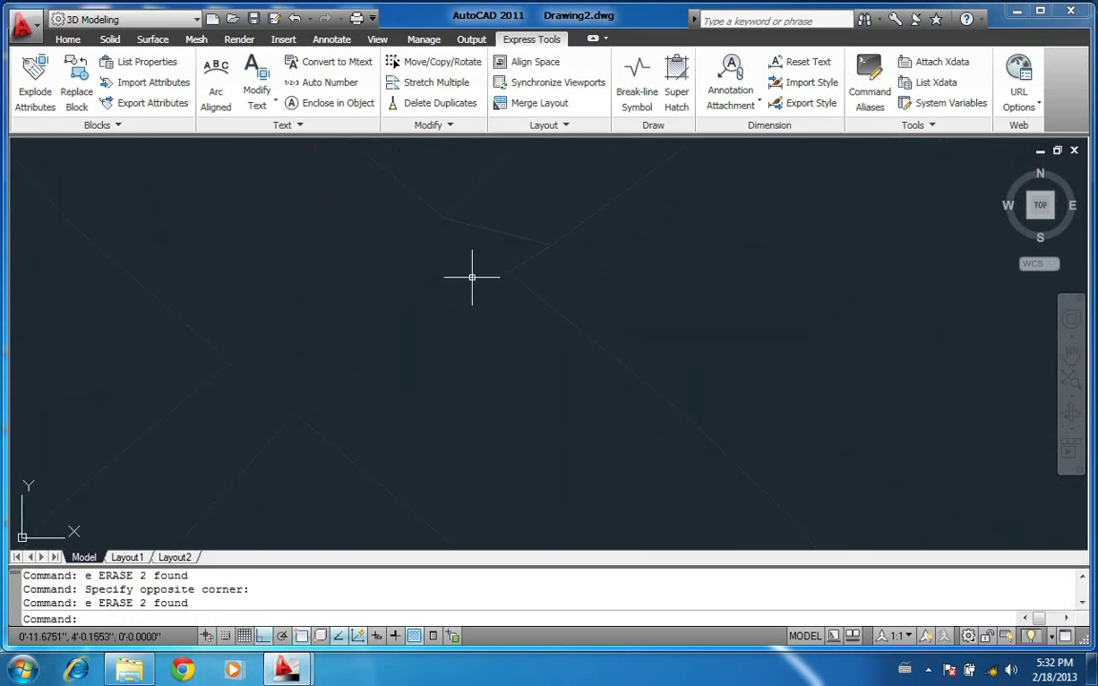
pyautogui.click(501, 253)
pyautogui.click(481, 209)
pyautogui.scroll(-2, 494, 274)
pyautogui.scroll(-2, 490, 213)
pyautogui.scroll(-1, 485, 211)
pyautogui.scroll(3, 446, 281)
pyautogui.click(426, 253)
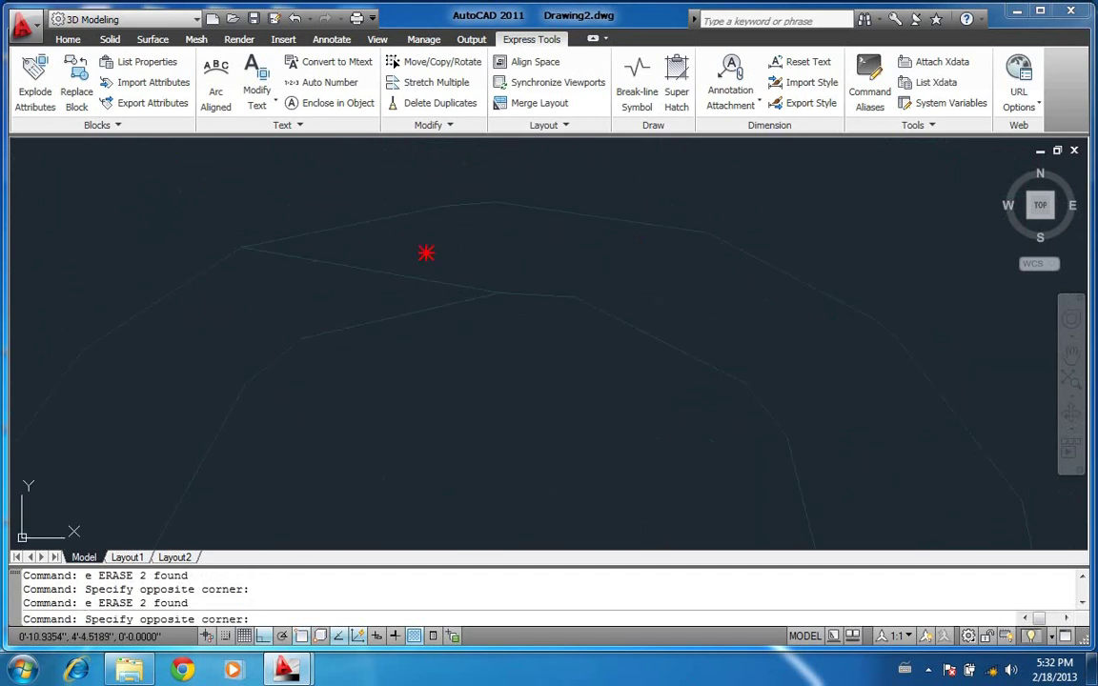
pyautogui.click(367, 284)
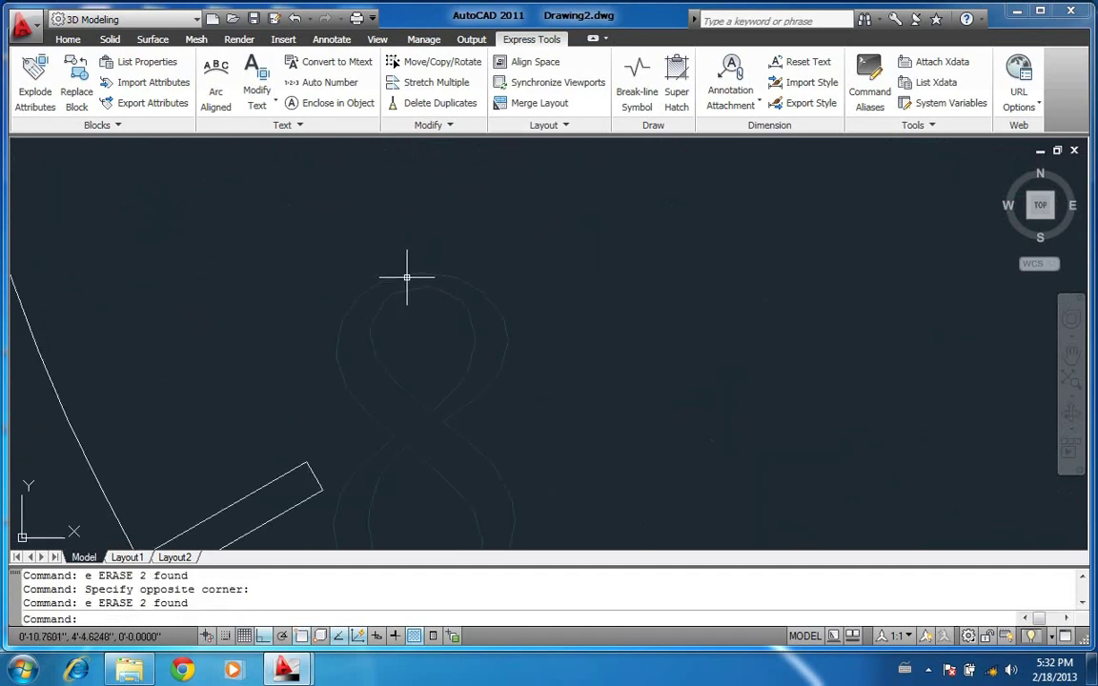
# Step: Erase two more stray segments using crossing windows
pyautogui.scroll(-3, 404, 288)
pyautogui.scroll(2, 385, 176)
pyautogui.scroll(3, 373, 186)
pyautogui.scroll(2, 422, 196)
pyautogui.click(609, 213)
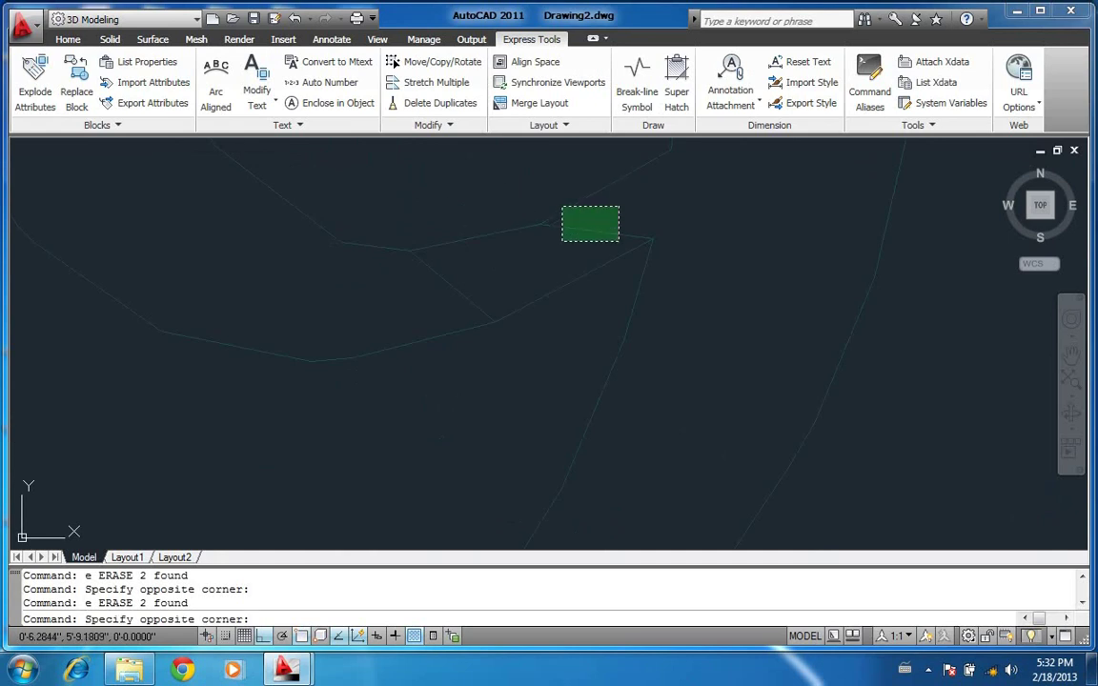
pyautogui.click(593, 236)
pyautogui.write('e')
pyautogui.press('Return')
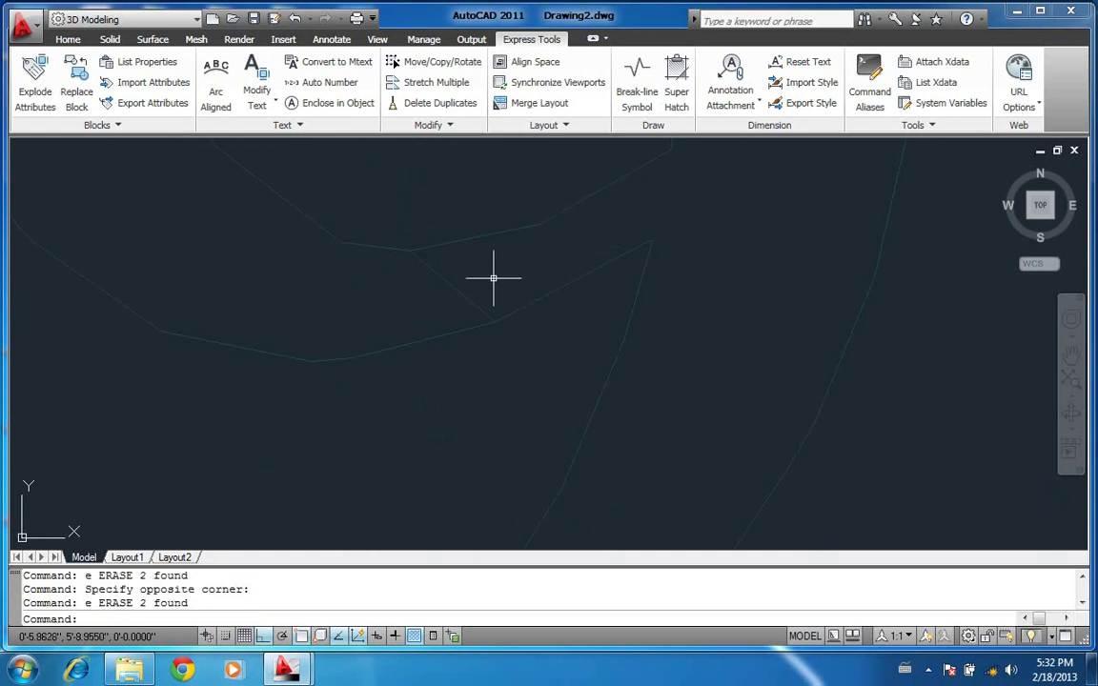
pyautogui.click(489, 265)
pyautogui.click(416, 305)
pyautogui.write('e')
pyautogui.press('Return')
# Step: Erase a stray segment and the leftover segment inside the 10
pyautogui.scroll(-3, 432, 320)
pyautogui.scroll(-1, 441, 171)
pyautogui.scroll(4, 412, 289)
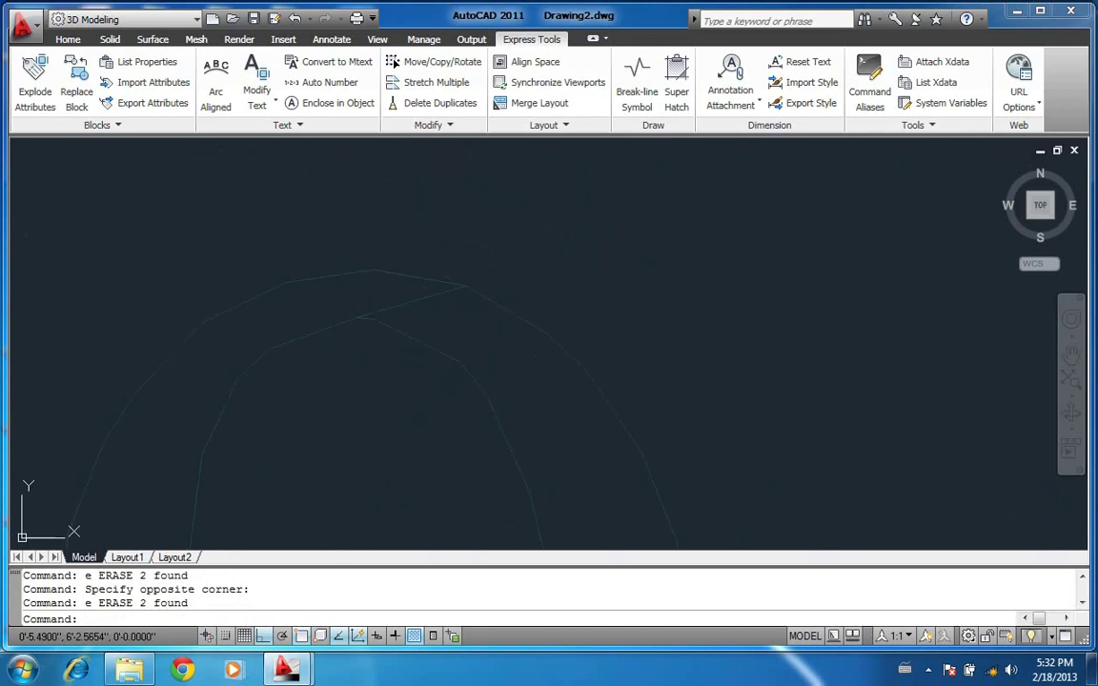
pyautogui.click(453, 293)
pyautogui.click(408, 303)
pyautogui.write('e')
pyautogui.press('Return')
pyautogui.scroll(-1, 434, 305)
pyautogui.scroll(-2, 433, 305)
pyautogui.scroll(2, 428, 272)
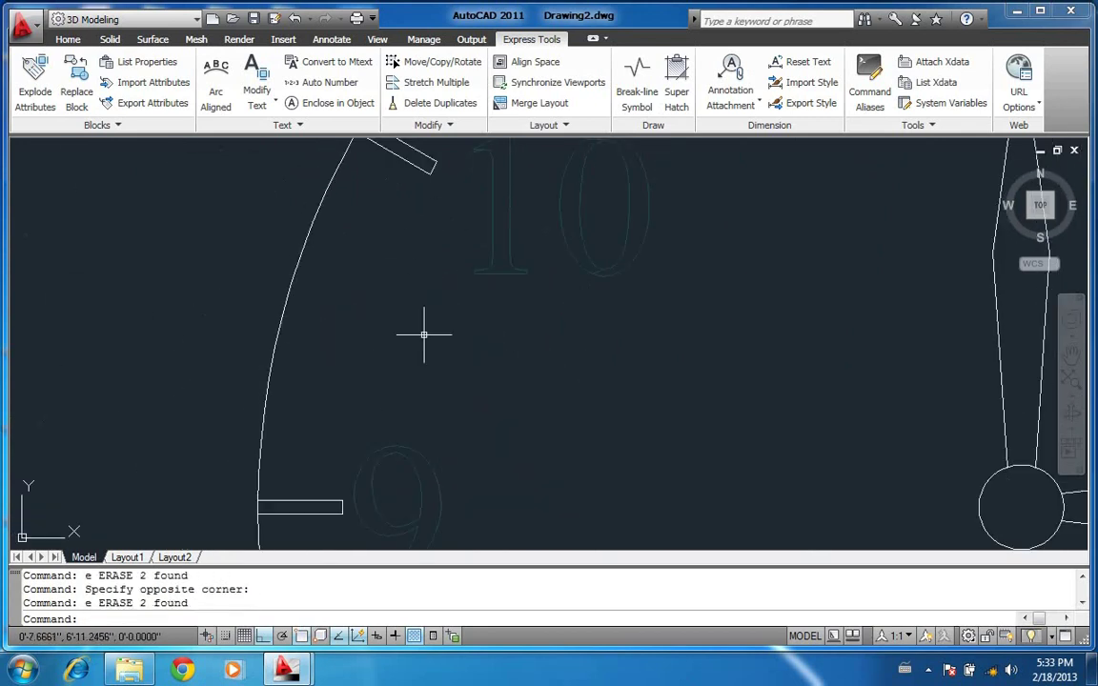
pyautogui.scroll(2, 441, 260)
pyautogui.scroll(2, 441, 260)
pyautogui.scroll(1, 429, 240)
pyautogui.click(367, 205)
pyautogui.click(394, 222)
pyautogui.write('e')
pyautogui.press('Return')
# Step: Remove the stray segments around the 0 outline
pyautogui.scroll(-2, 395, 222)
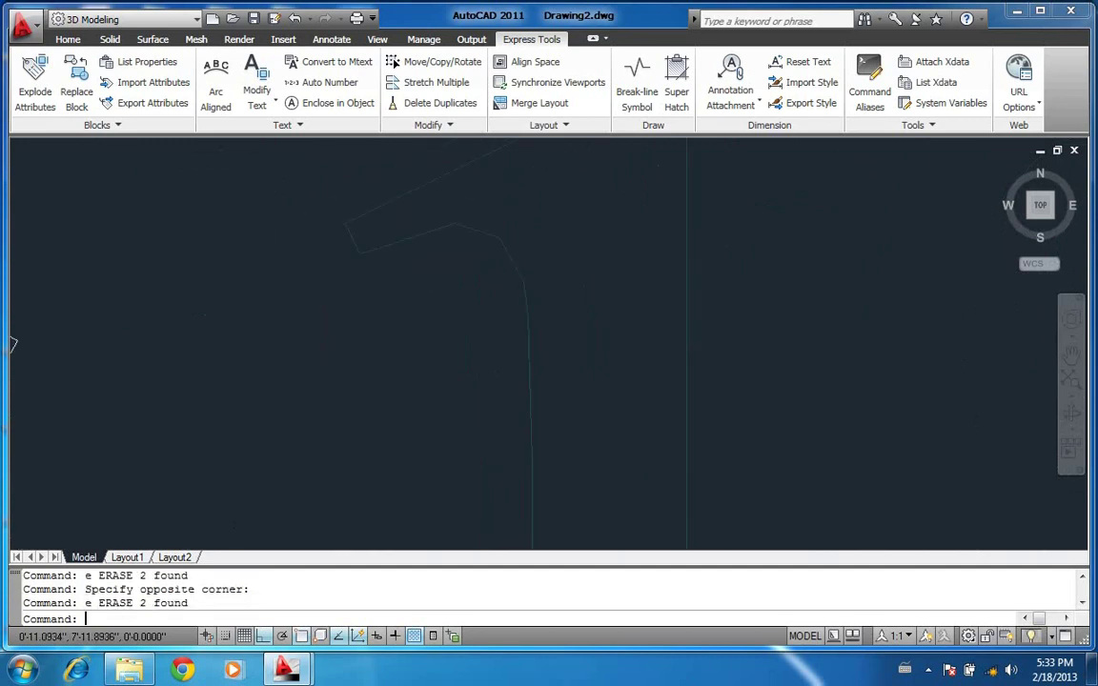
pyautogui.scroll(1, 618, 178)
pyautogui.scroll(1, 618, 178)
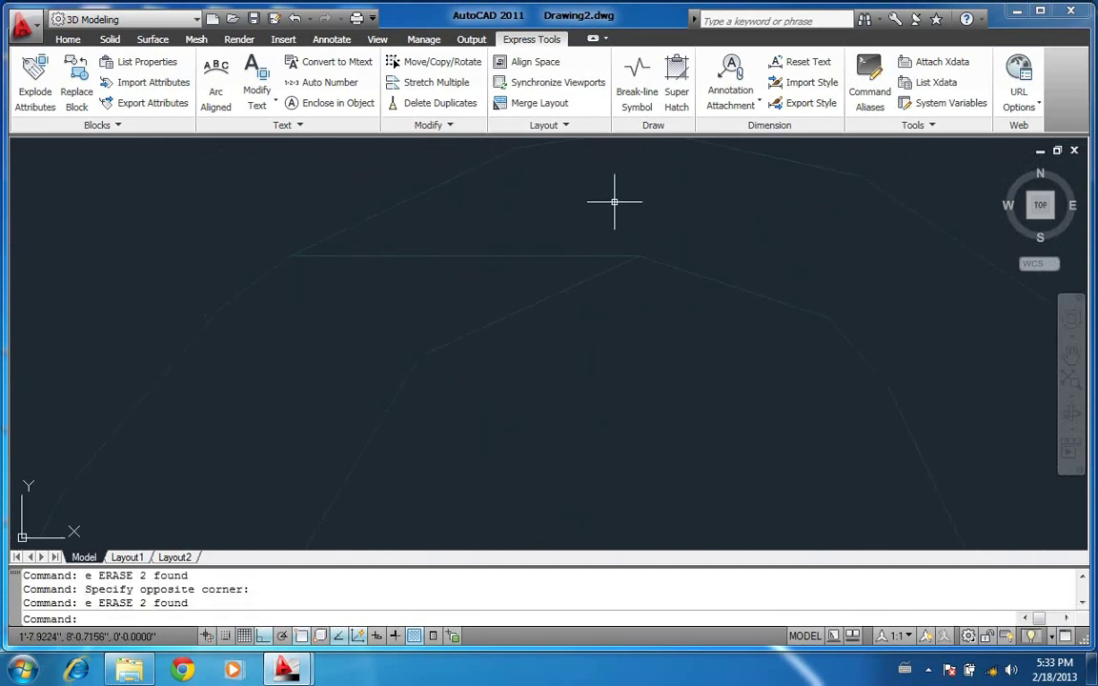
pyautogui.click(563, 201)
pyautogui.click(428, 250)
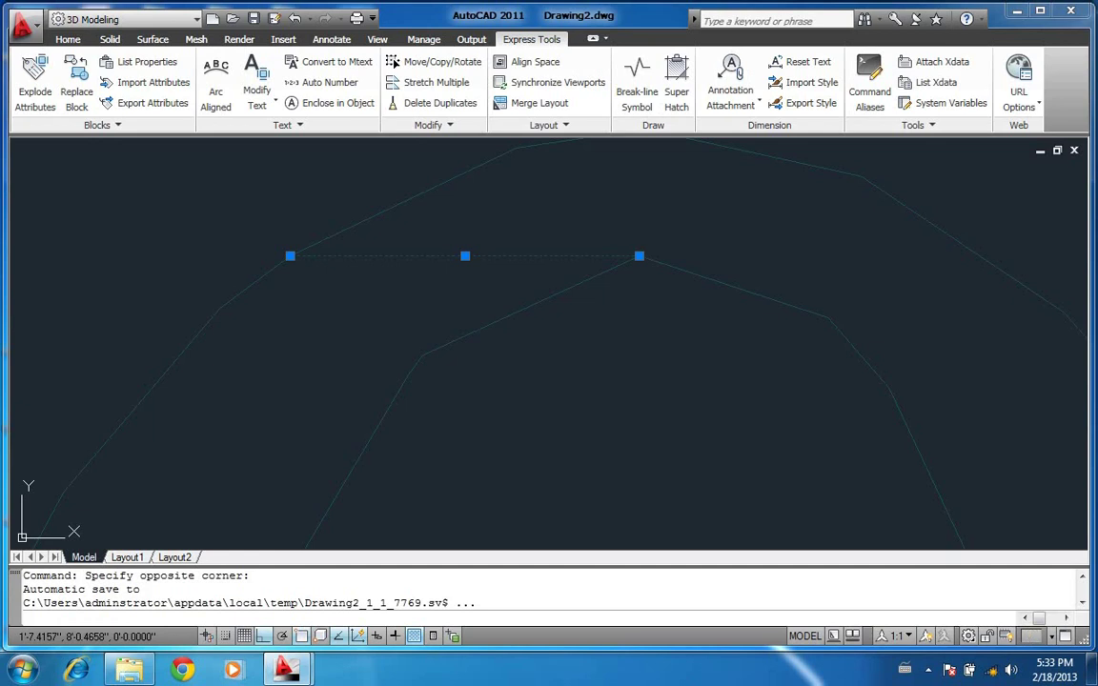
pyautogui.write('e')
pyautogui.press('Return')
pyautogui.scroll(-2, 545, 237)
pyautogui.scroll(3, 543, 489)
pyautogui.click(520, 435)
pyautogui.click(400, 324)
pyautogui.write('e')
pyautogui.press('Return')
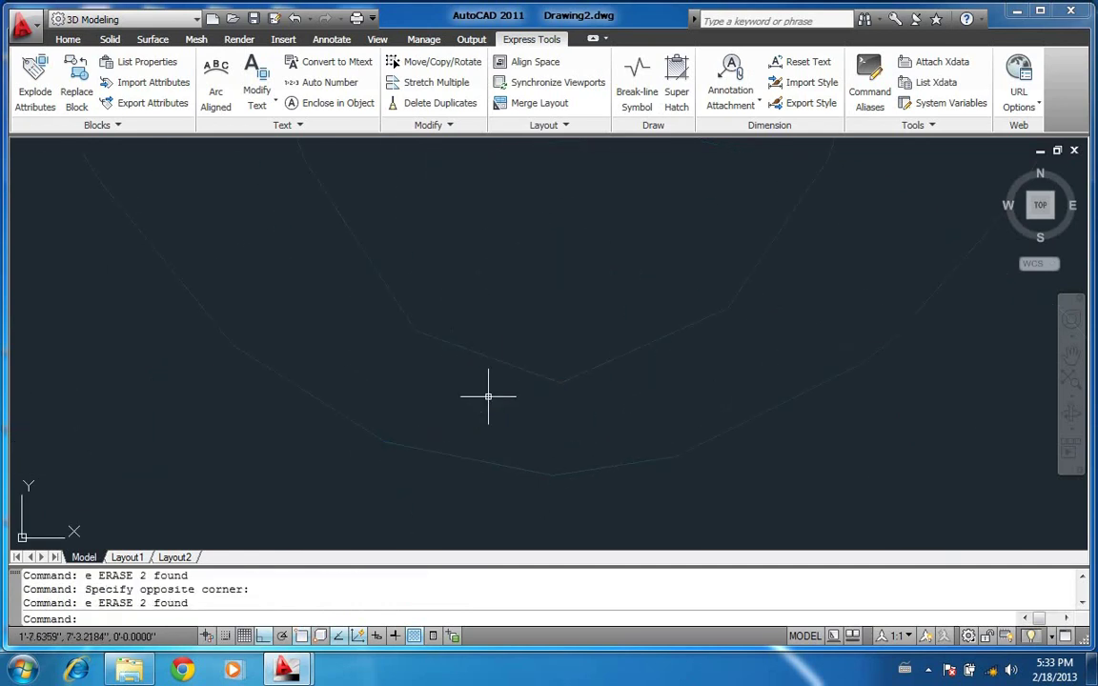
# Step: At the 11 and 12, delete a stray corner segment and a horizontal line
pyautogui.scroll(-5, 440, 358)
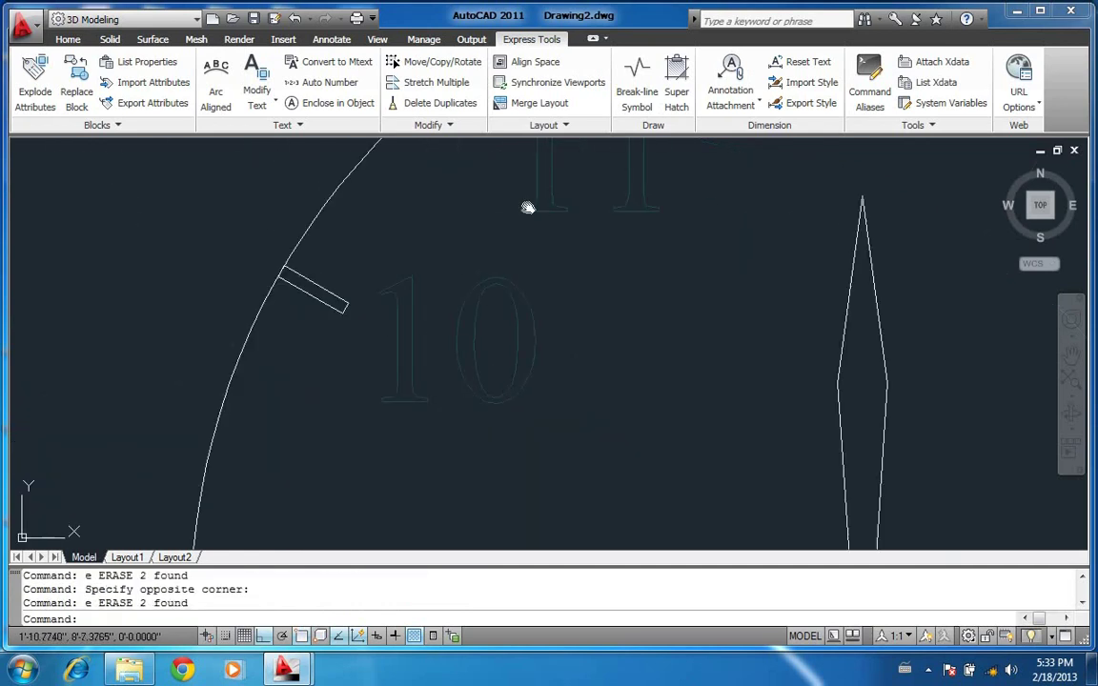
pyautogui.moveTo(528, 208); pyautogui.dragTo(490, 304, button='middle')
pyautogui.scroll(2, 496, 229)
pyautogui.scroll(2, 468, 220)
pyautogui.scroll(2, 440, 233)
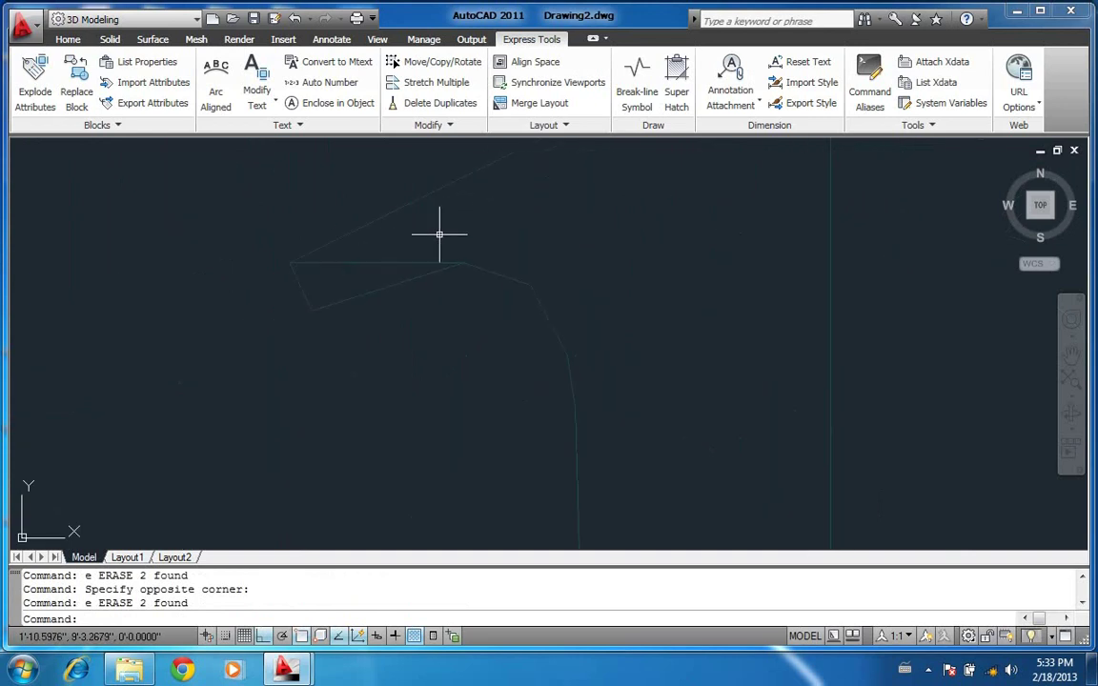
pyautogui.click(414, 237)
pyautogui.click(391, 274)
pyautogui.press('Delete')
pyautogui.scroll(-4, 405, 250)
pyautogui.scroll(3, 572, 243)
pyautogui.scroll(2, 647, 252)
pyautogui.click(668, 263)
pyautogui.click(621, 315)
pyautogui.press('Delete')
# Step: Recenter the view on the whole clock face
pyautogui.scroll(-4, 584, 250)
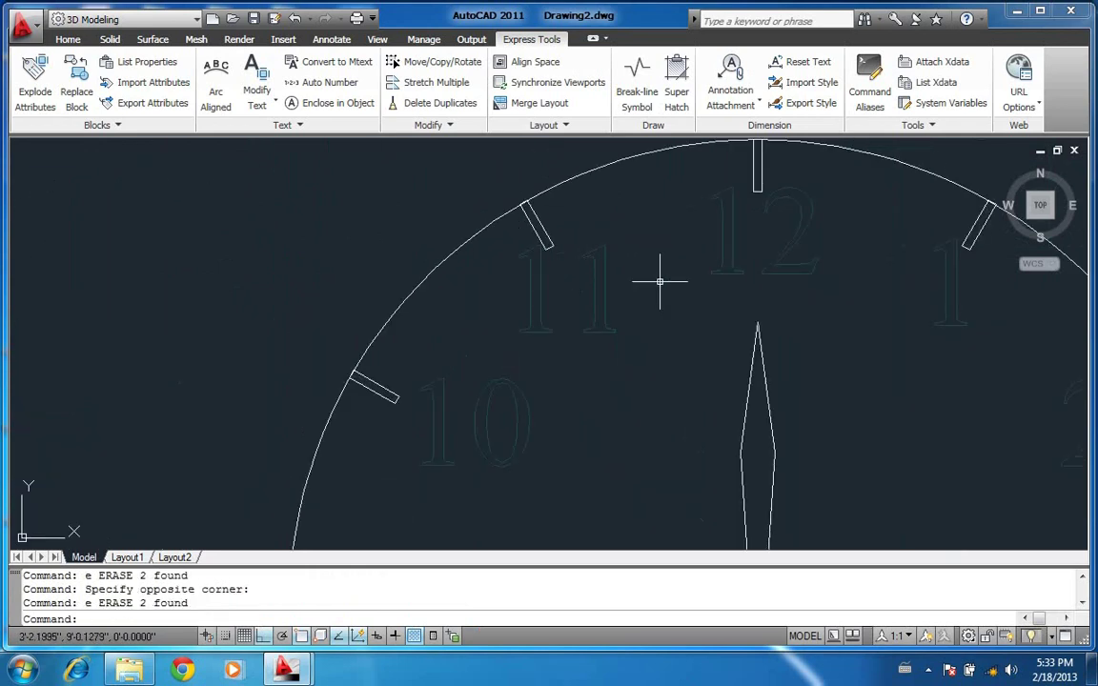
pyautogui.scroll(1, 728, 267)
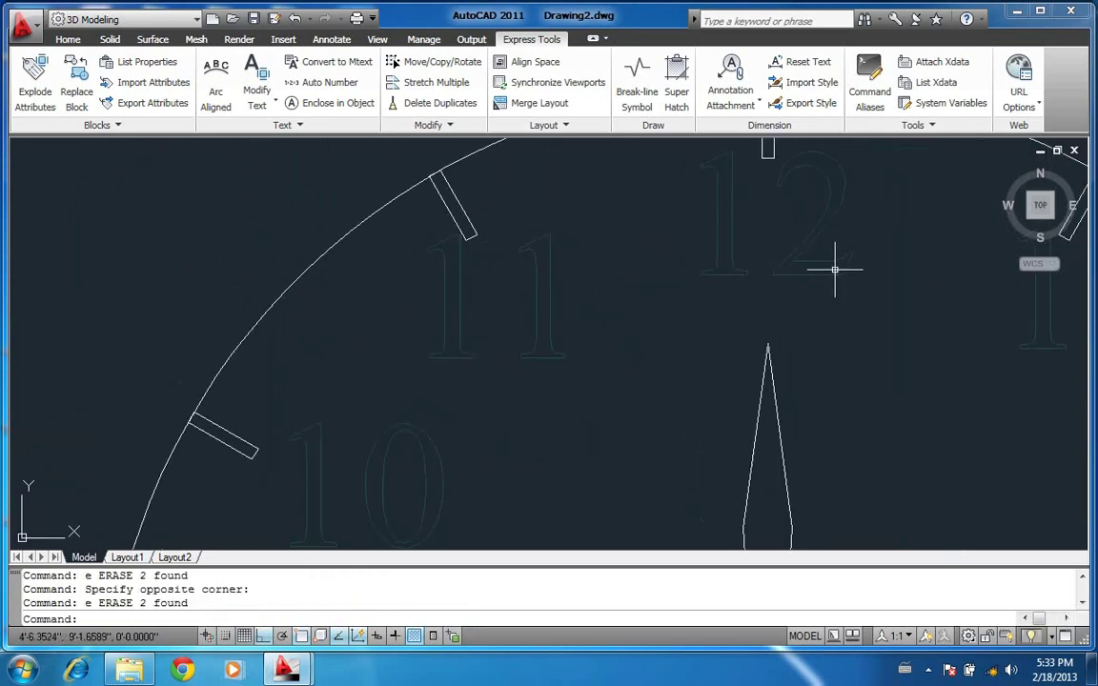
pyautogui.scroll(-5, 667, 215)
pyautogui.scroll(1, 699, 272)
pyautogui.moveTo(699, 271); pyautogui.dragTo(518, 257, button='middle')
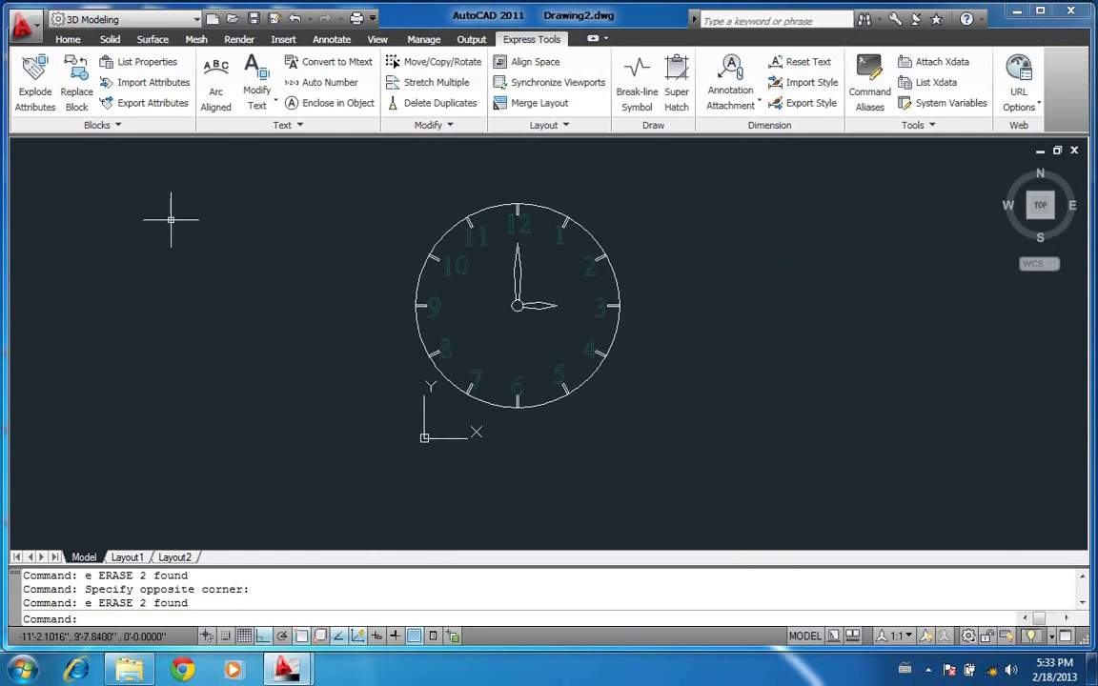
# Step: Join all 647 selected clock lines and arcs into 35 polylines with PEDIT Multiple/Join
pyautogui.moveTo(496, 229); pyautogui.dragTo(442, 255, button='middle')
pyautogui.write('pe')
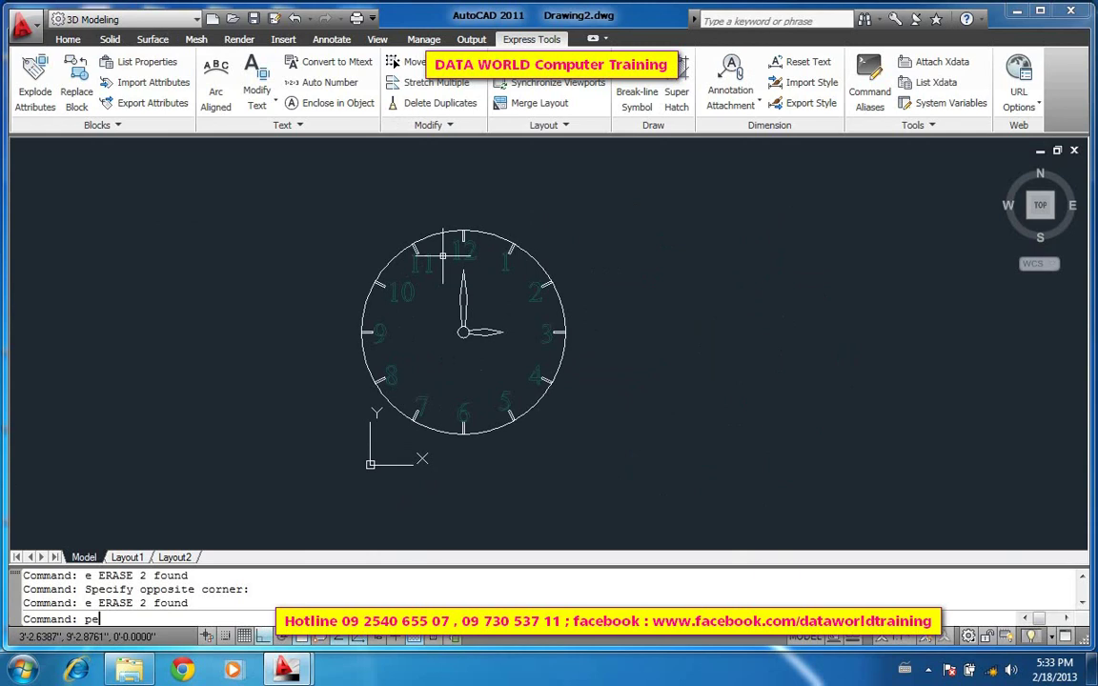
pyautogui.press('Return')
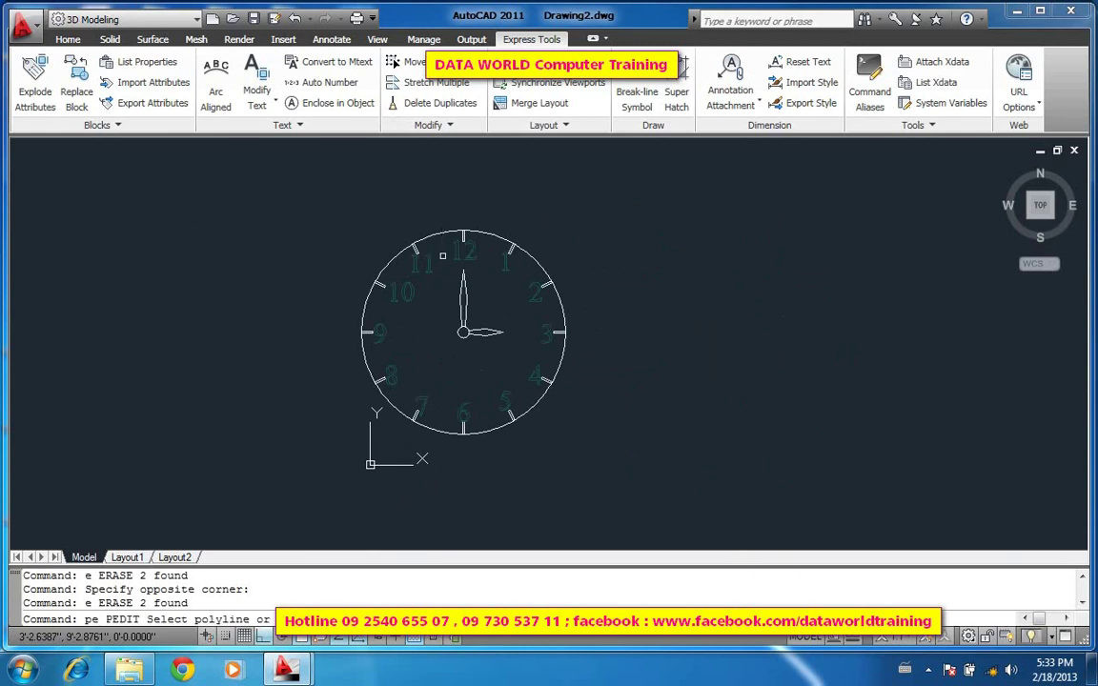
pyautogui.press('Return')
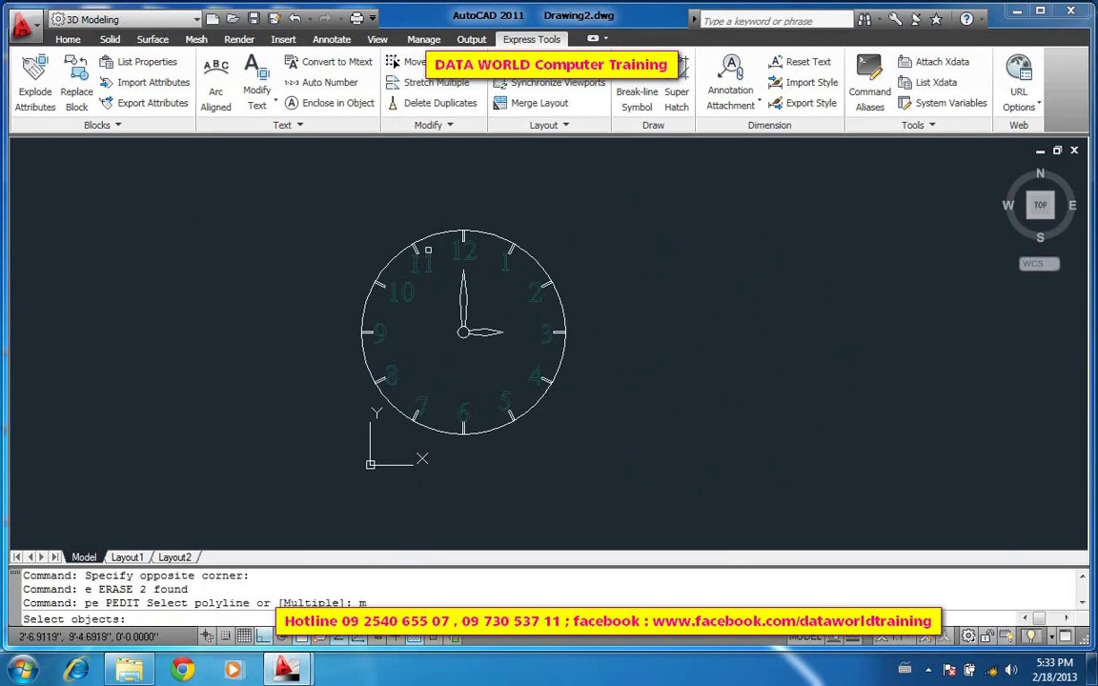
pyautogui.click(322, 183)
pyautogui.click(665, 469)
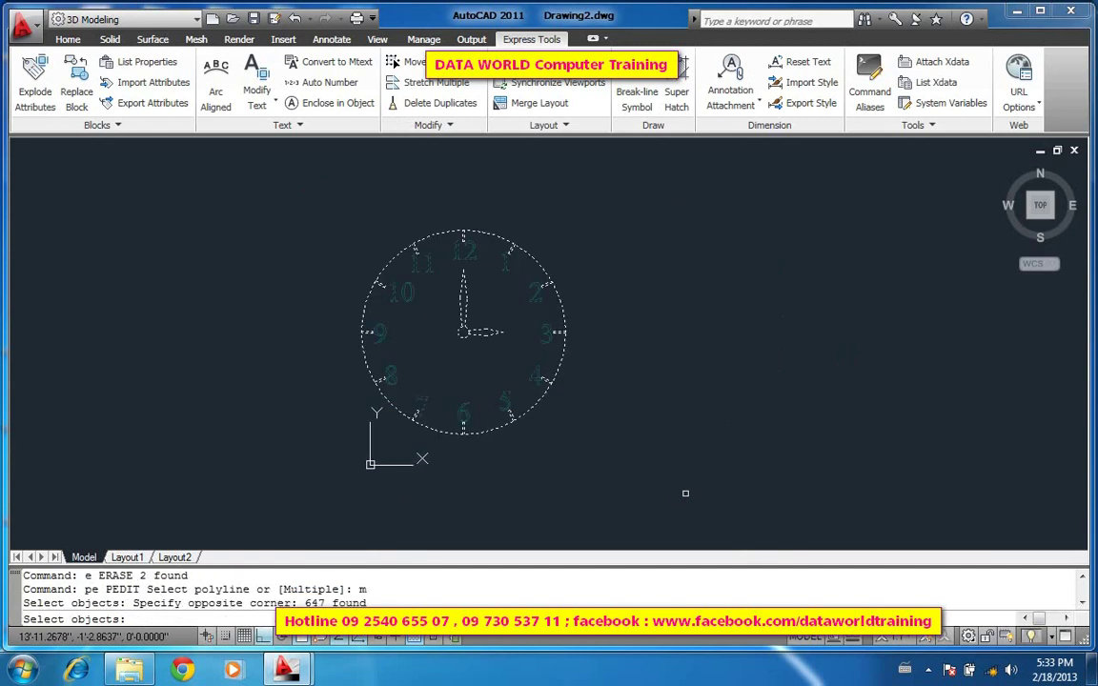
pyautogui.press('Return')
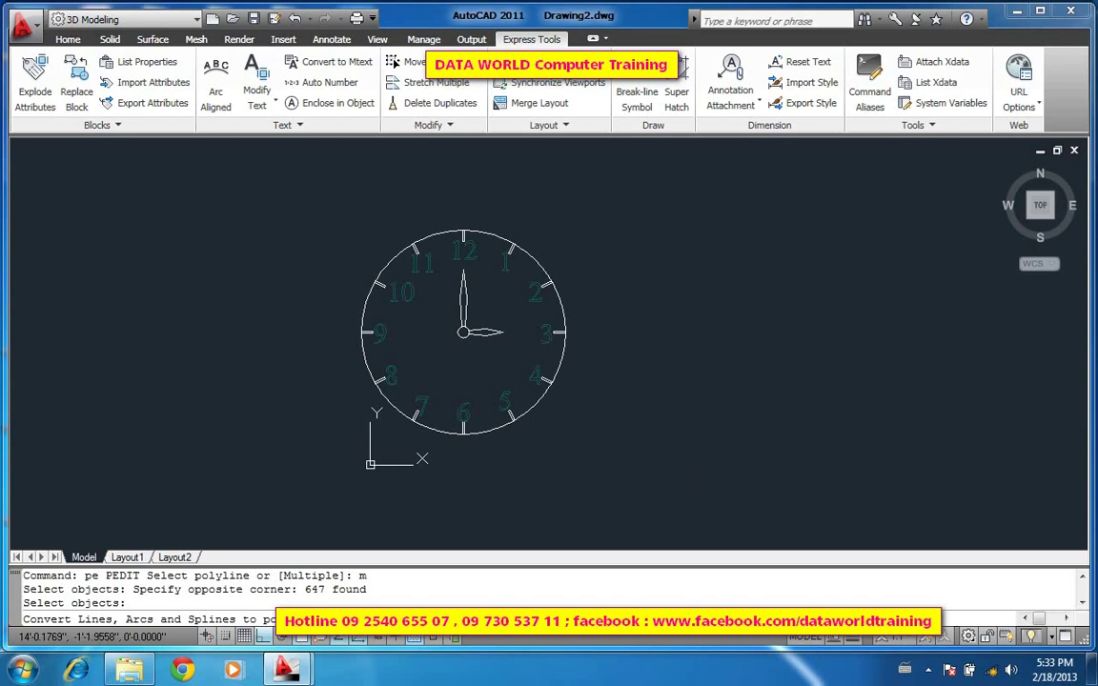
pyautogui.press('Return')
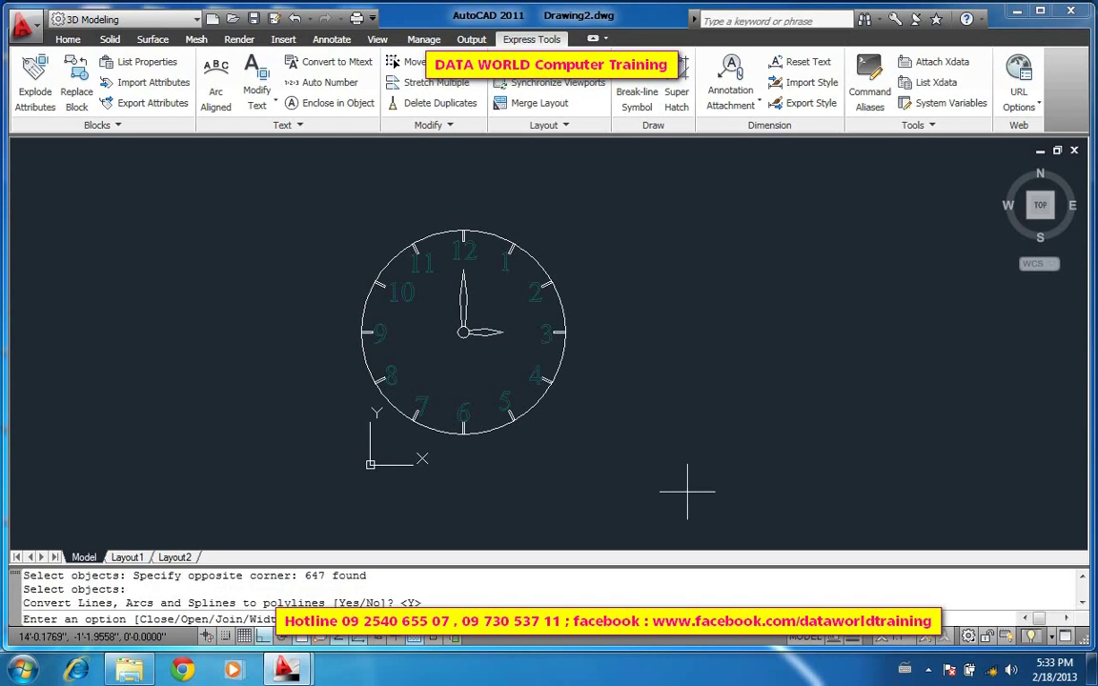
pyautogui.write('j')
pyautogui.press('Return')
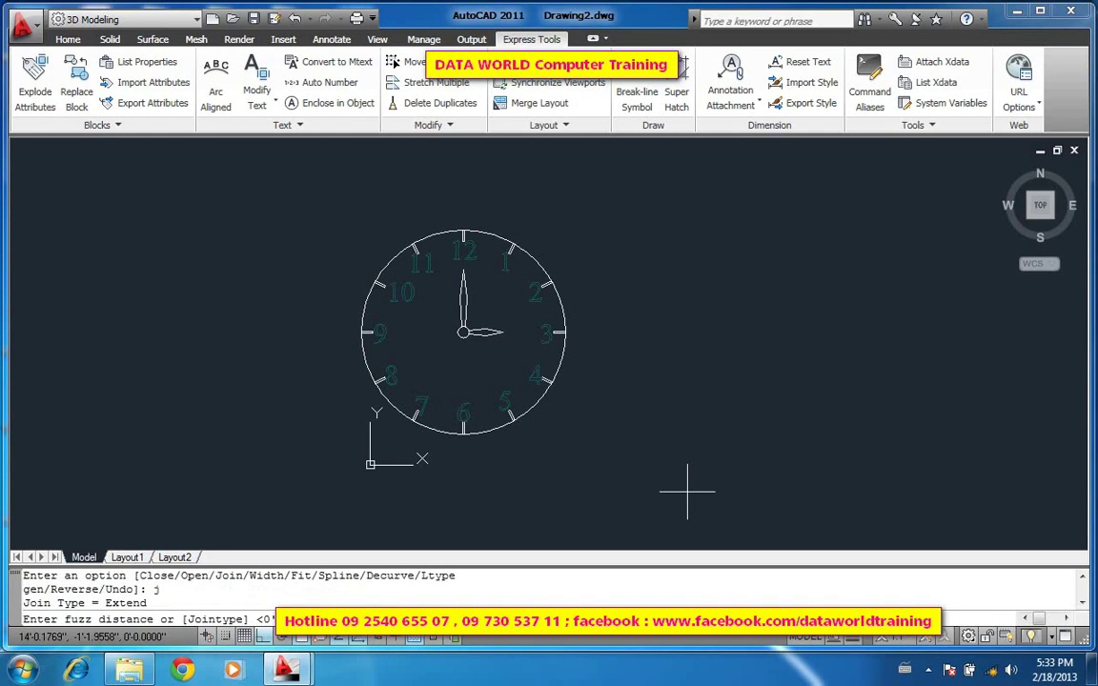
pyautogui.press('Return')
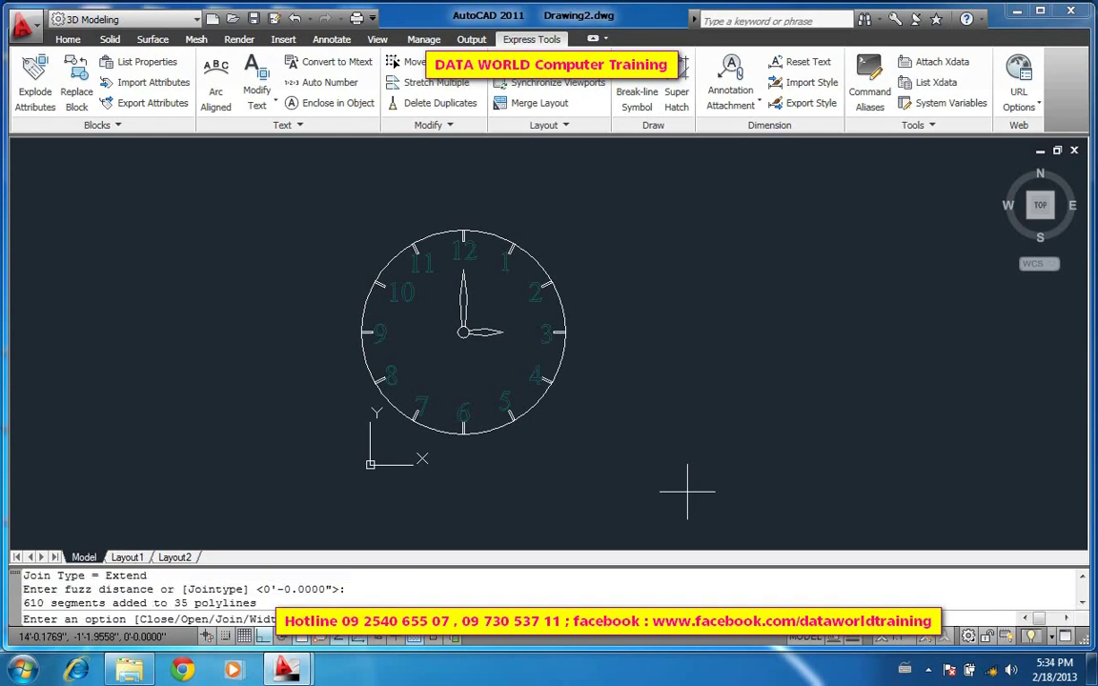
pyautogui.press('Return')
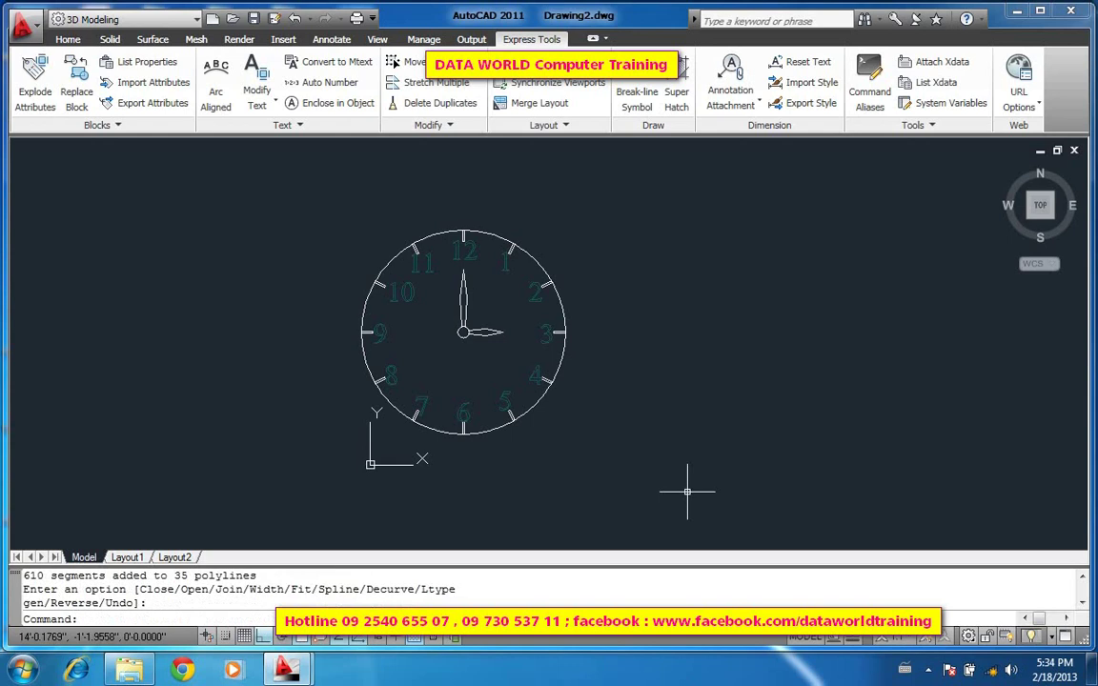
pyautogui.scroll(5, 429, 234)
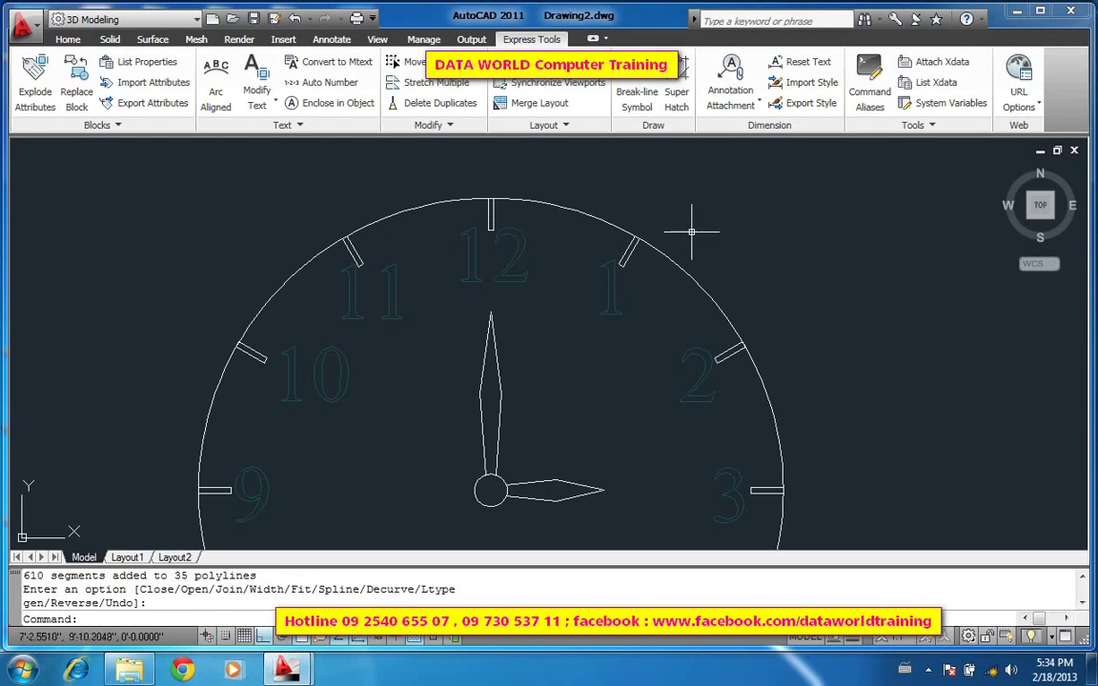
pyautogui.moveTo(1040, 205)
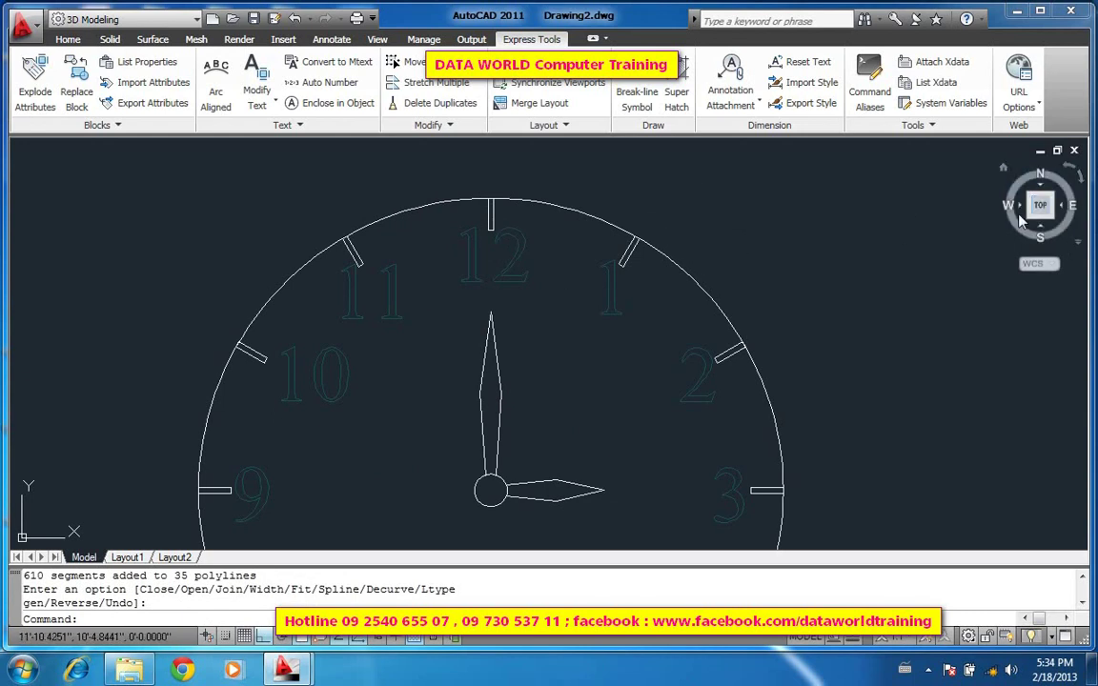
# Step: From the Home 3D view, extrude the clock's outer circle by -2 into a disc
pyautogui.click(999, 169)
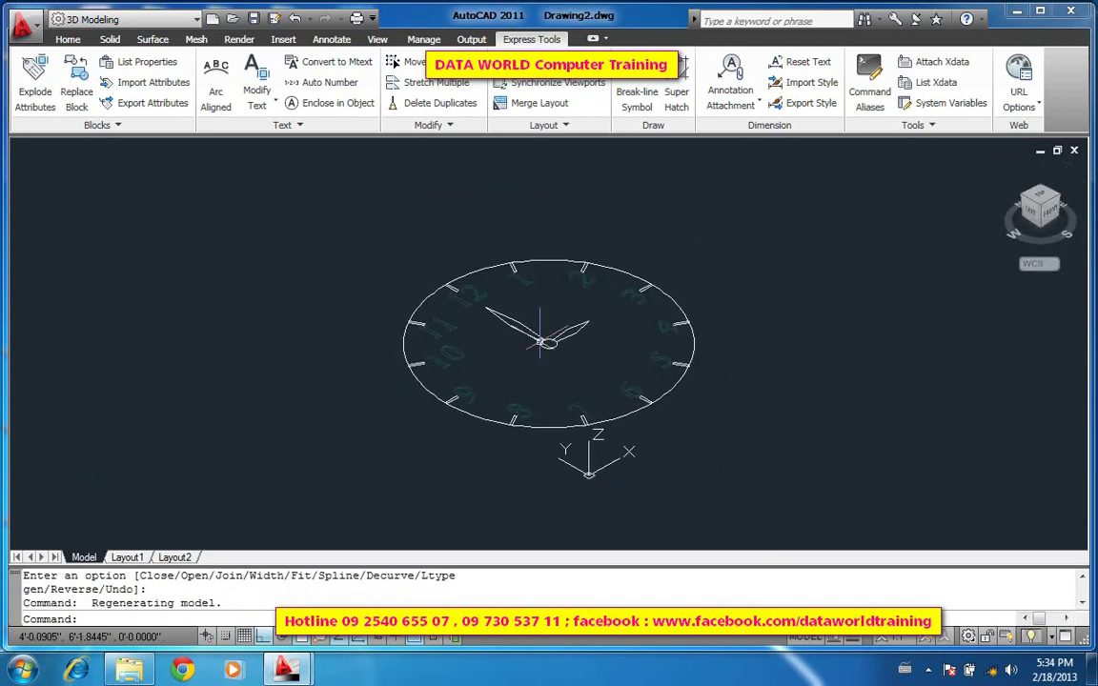
pyautogui.scroll(2, 539, 334)
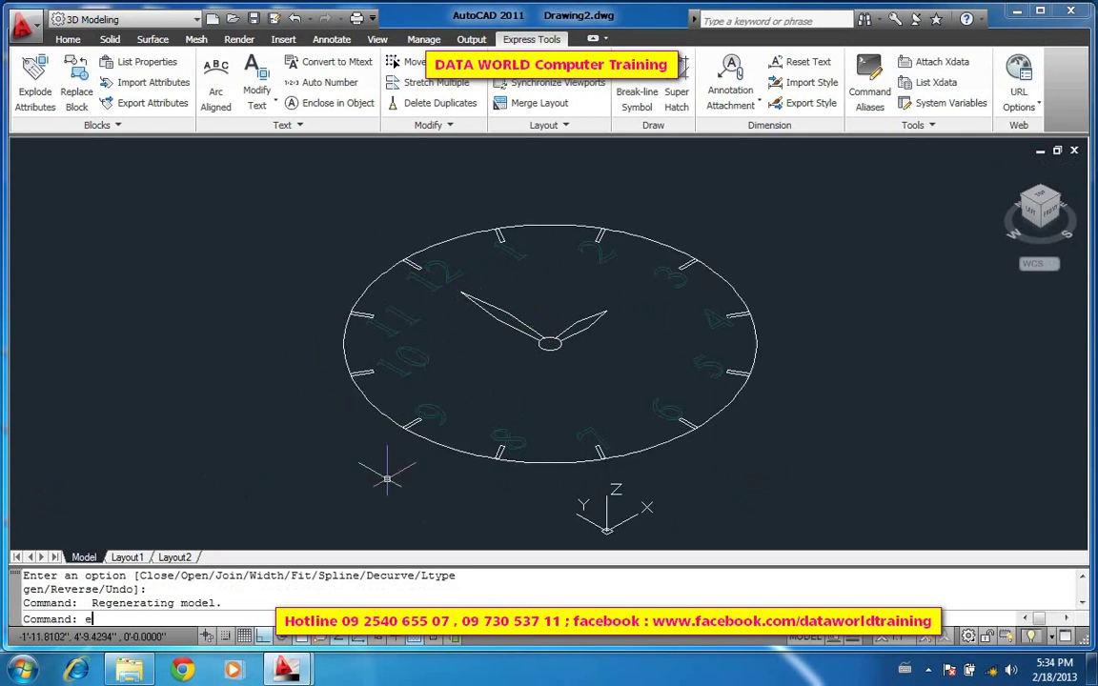
pyautogui.press('space')
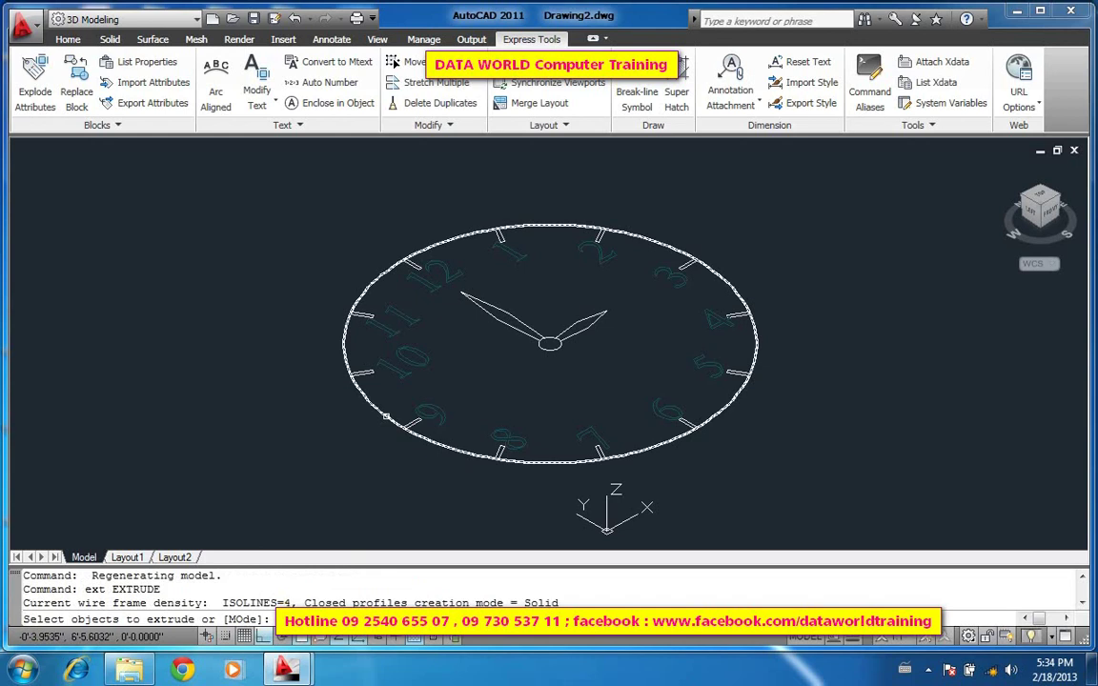
pyautogui.click(385, 416)
pyautogui.press('Return')
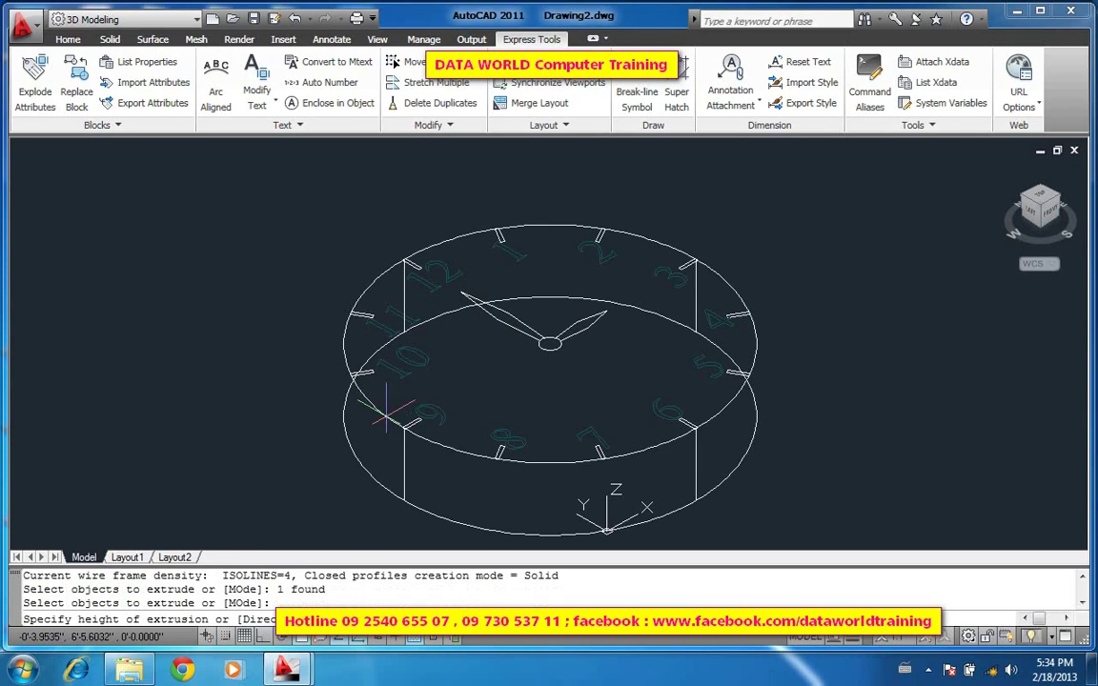
pyautogui.write('-2')
pyautogui.press('Return')
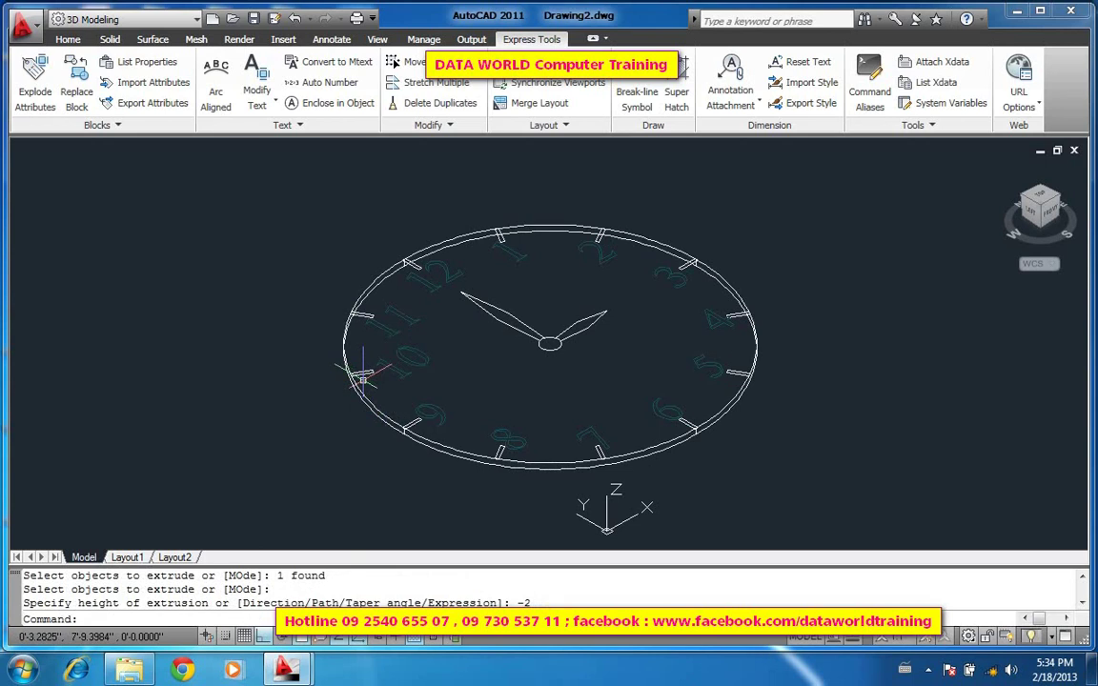
pyautogui.press('Return')
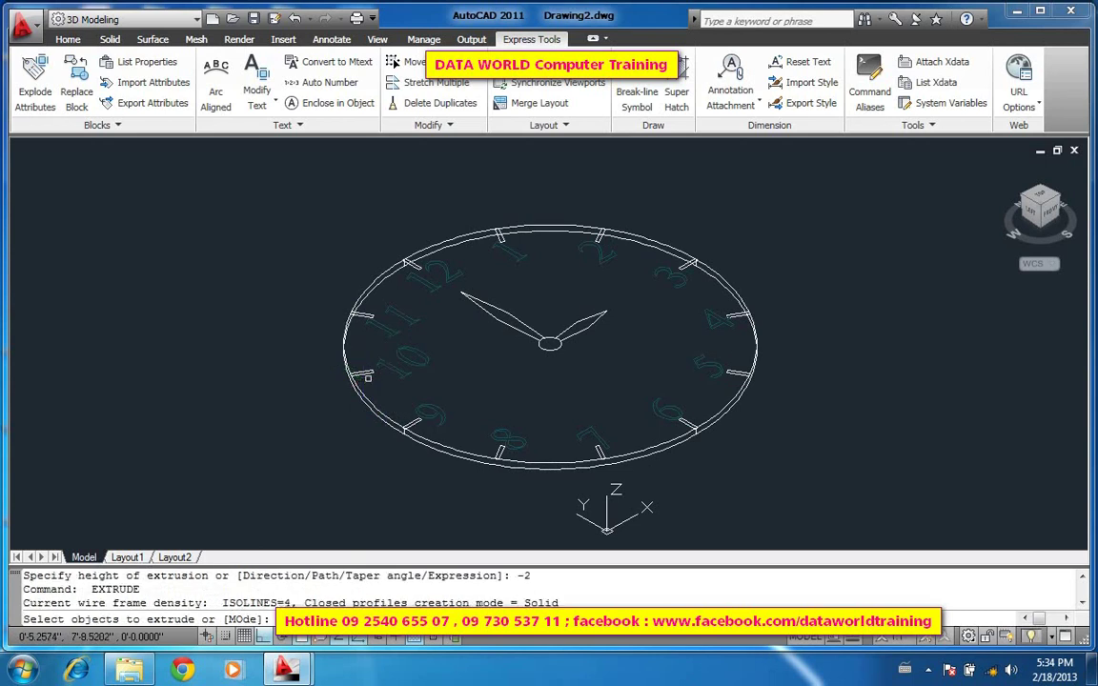
# Step: Extrude the numerals, tick marks and hub 2 units, excluding the disc and both hands
pyautogui.click(273, 156)
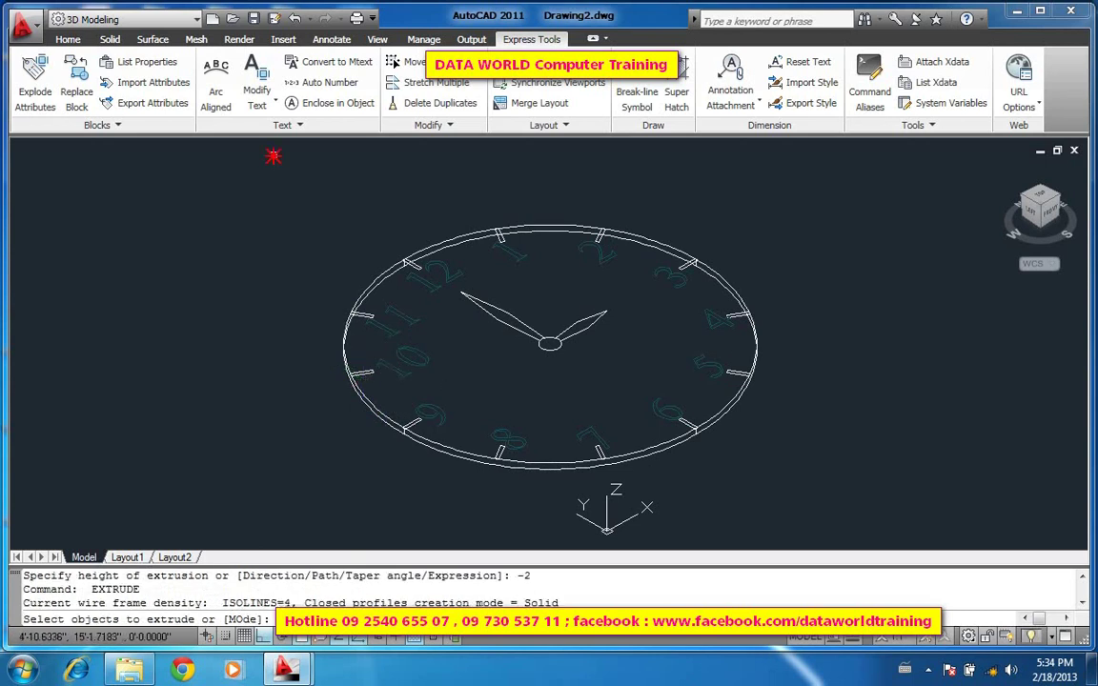
pyautogui.click(761, 466)
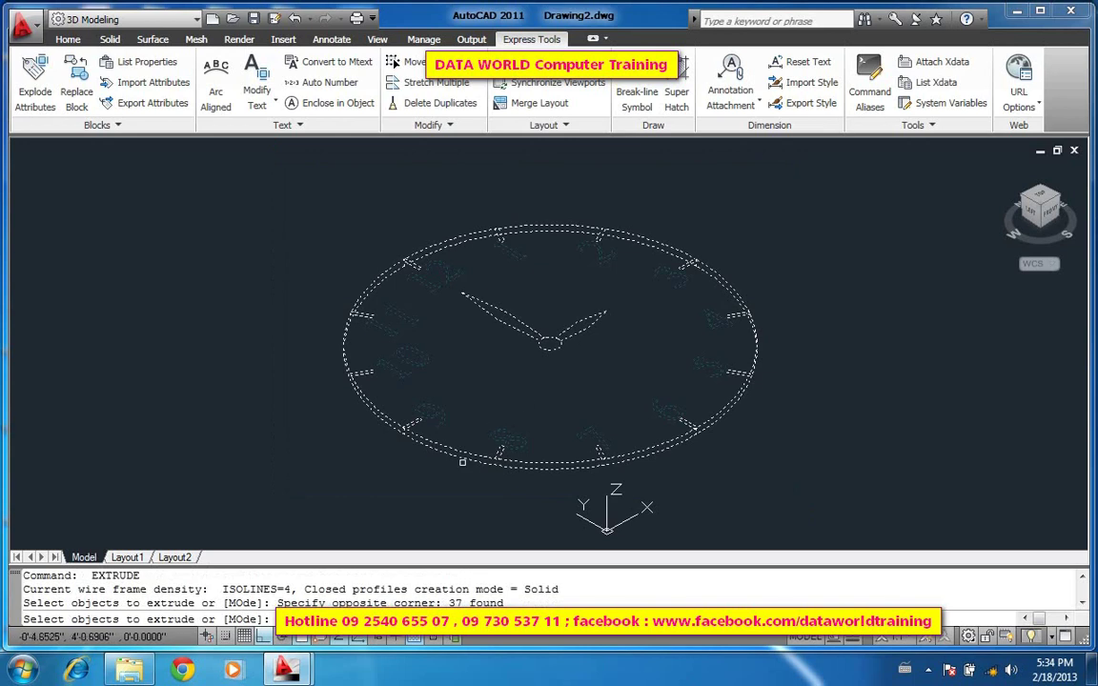
pyautogui.keyDown('shift'); pyautogui.click(462, 452); pyautogui.keyUp('shift')
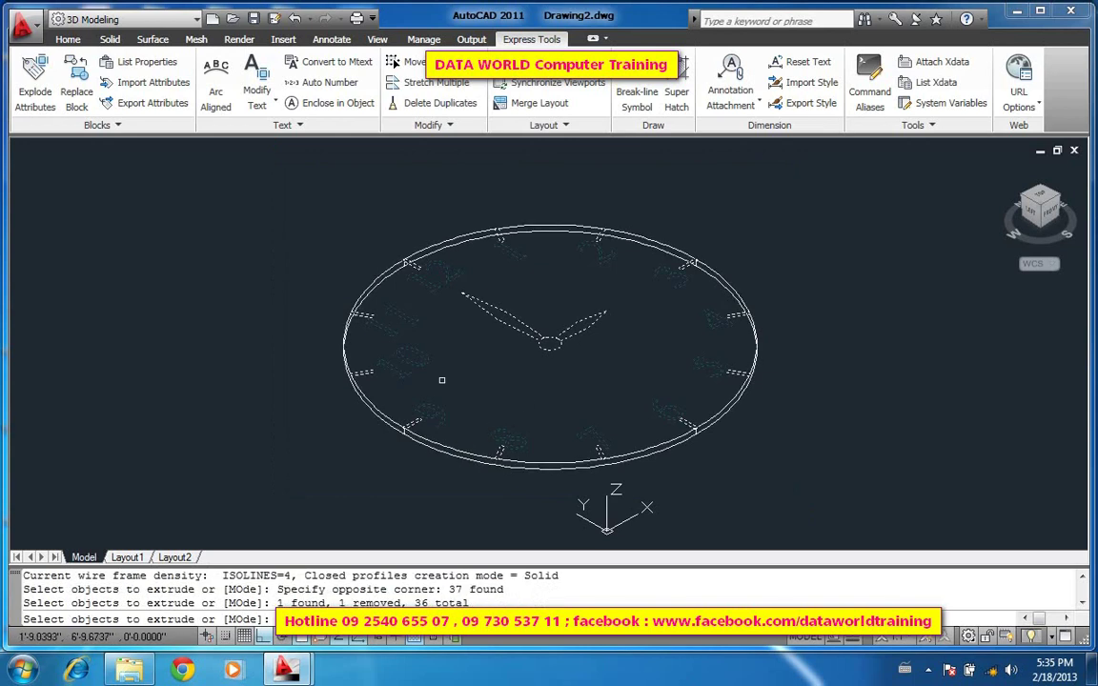
pyautogui.keyDown('shift'); pyautogui.click(500, 318); pyautogui.keyUp('shift')
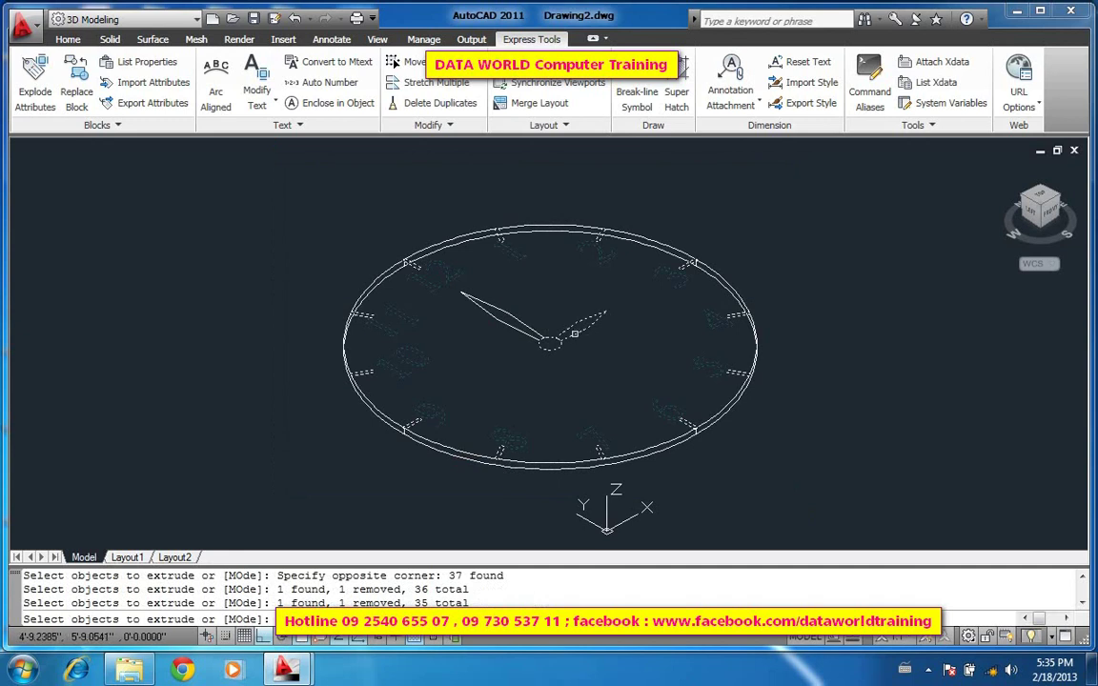
pyautogui.keyDown('shift'); pyautogui.click(574, 333); pyautogui.keyUp('shift')
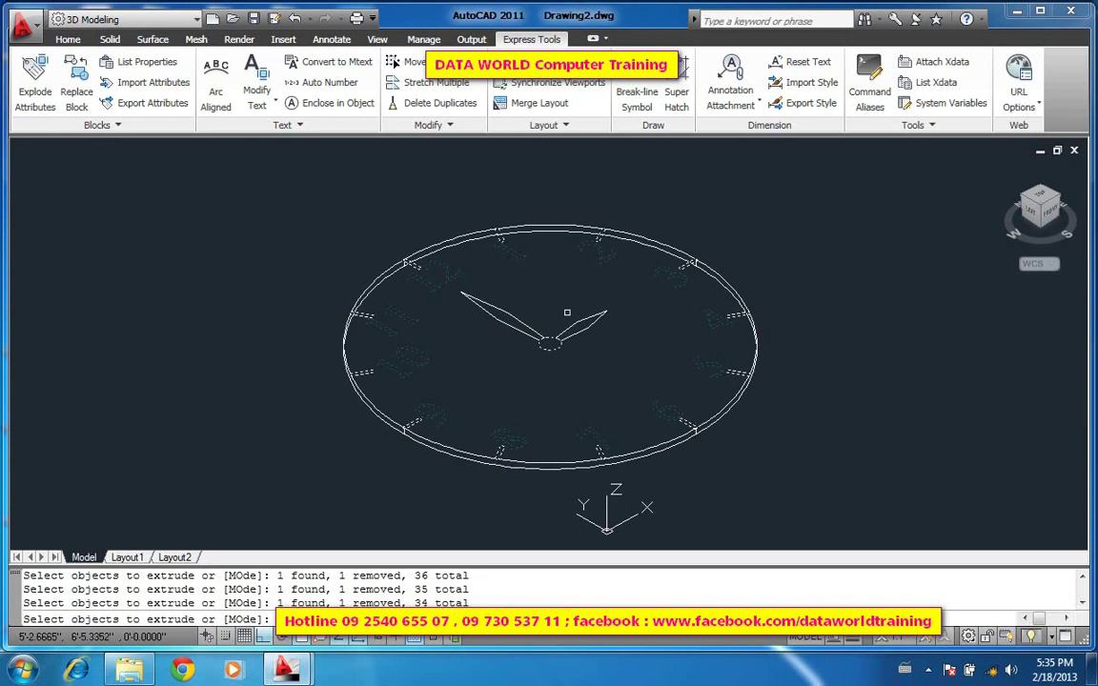
pyautogui.press('Return')
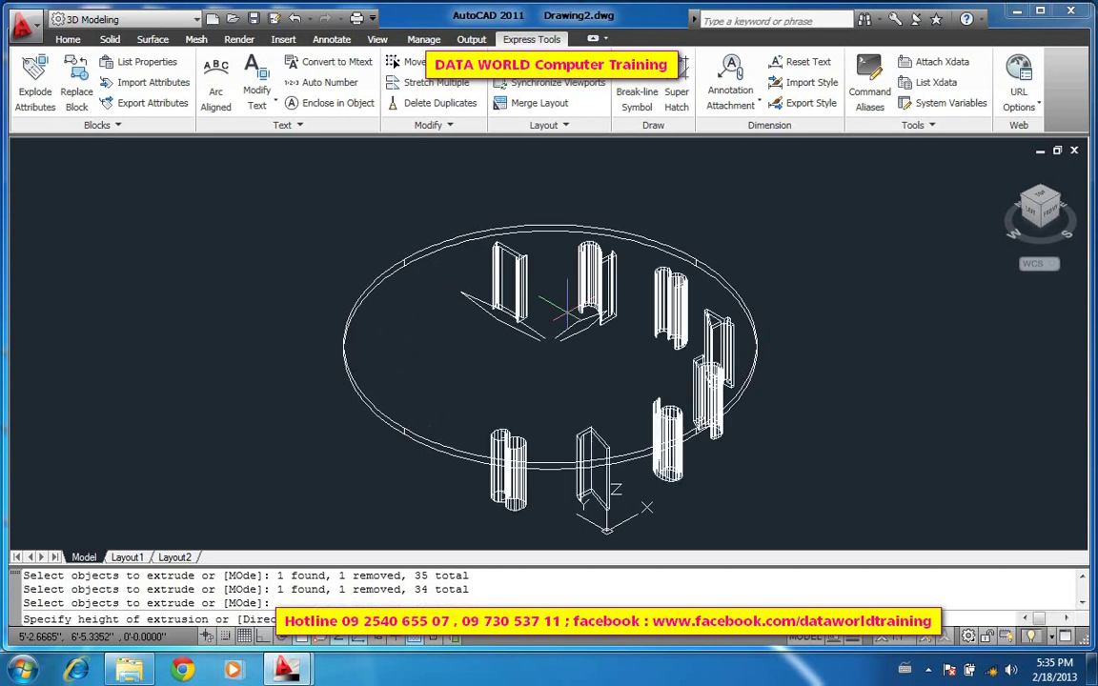
pyautogui.write('2')
pyautogui.press('Return')
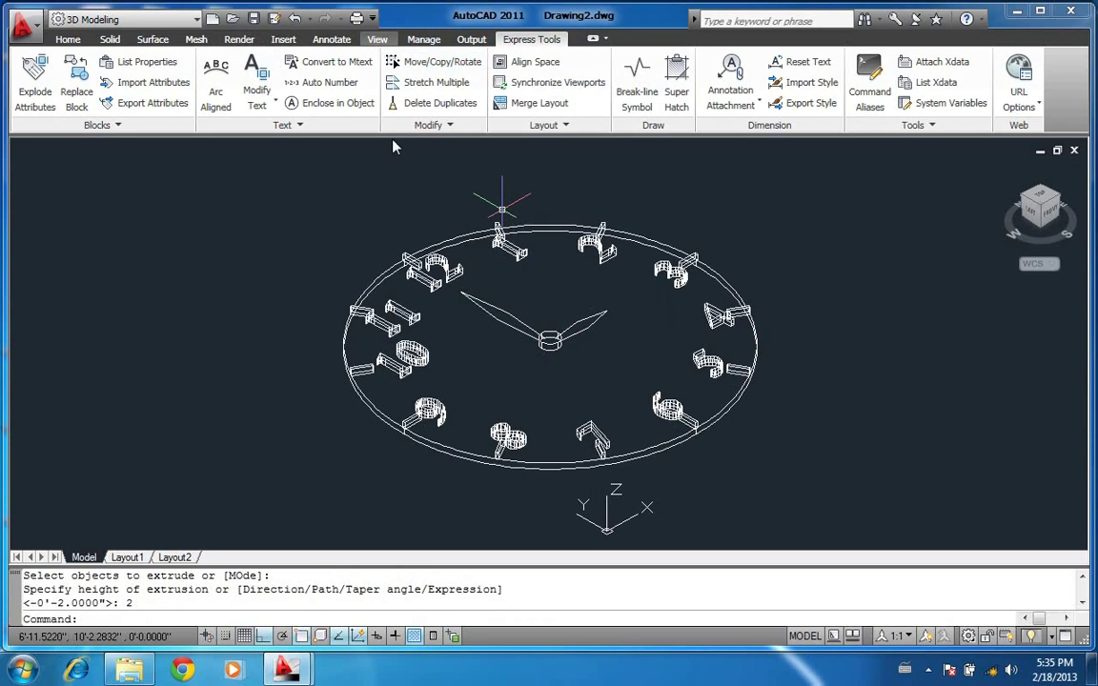
pyautogui.click(377, 39)
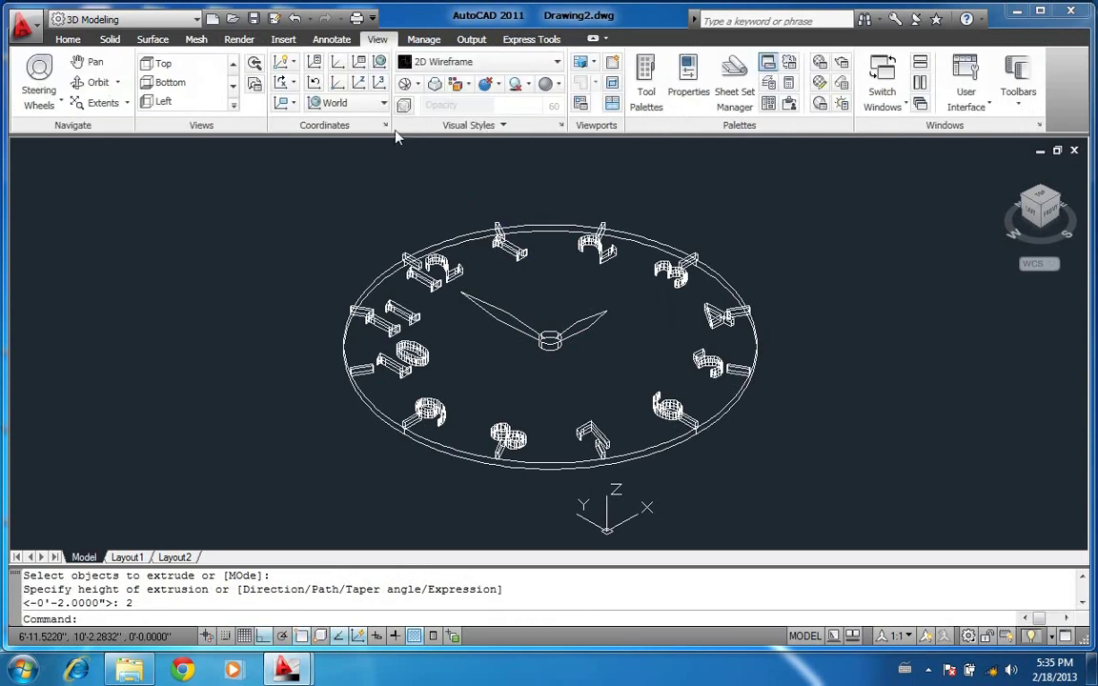
# Step: Check clock.dwg's 2" thickness and 10" text height, then return to Drawing2
pyautogui.click(558, 64)
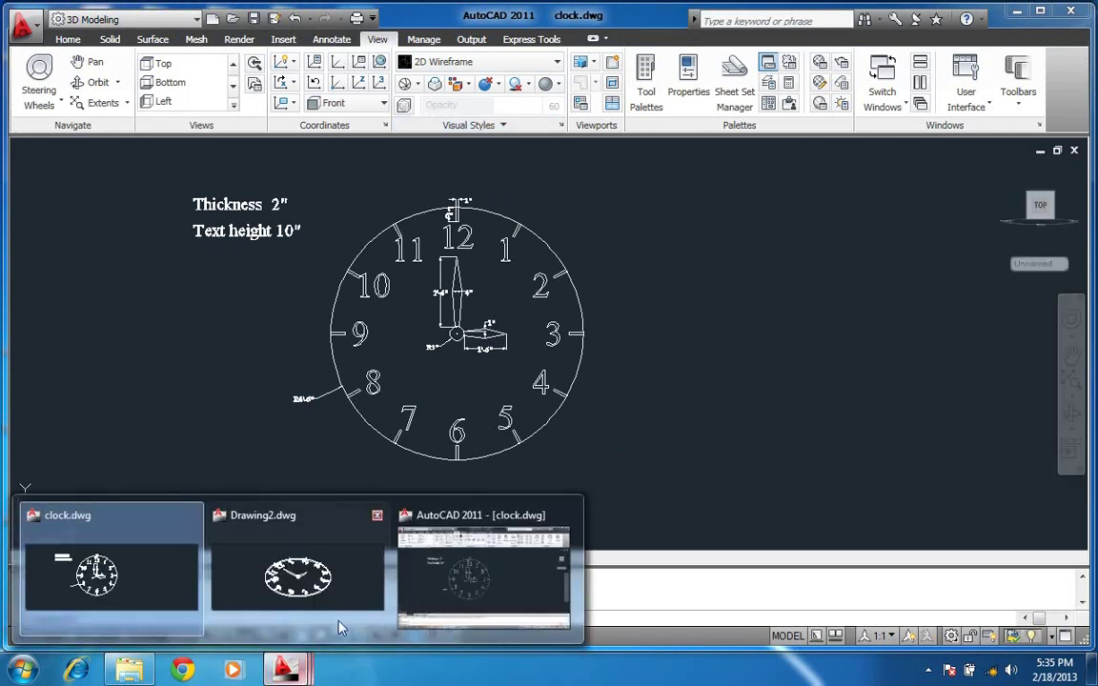
pyautogui.moveTo(284, 669)
pyautogui.click(273, 602)
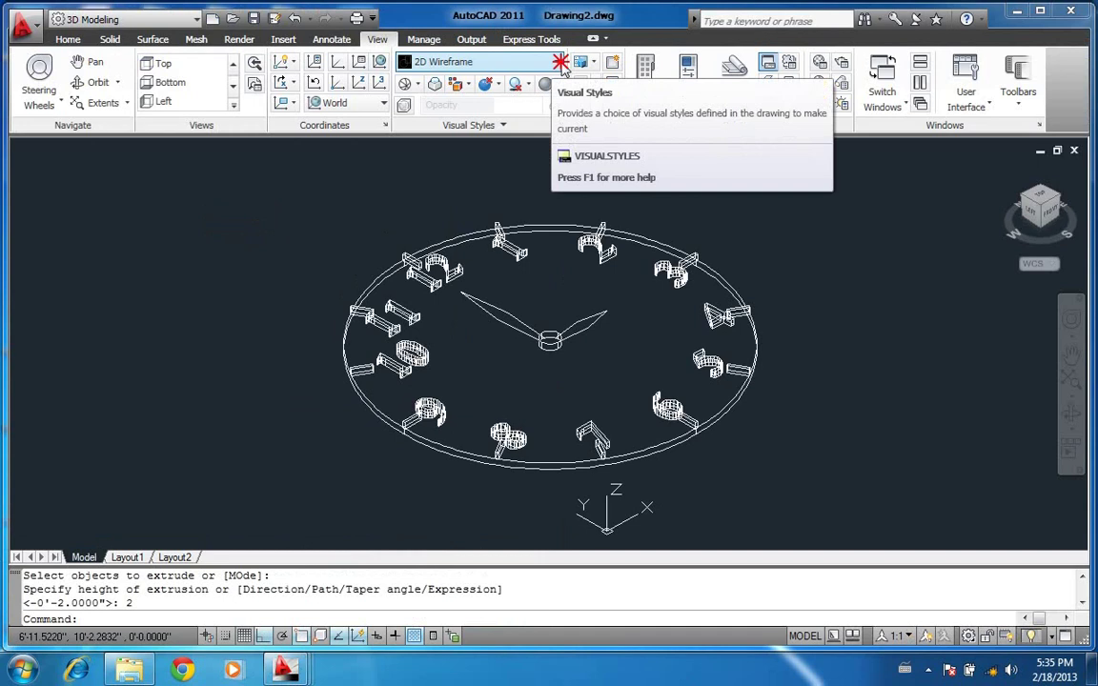
pyautogui.click(560, 63)
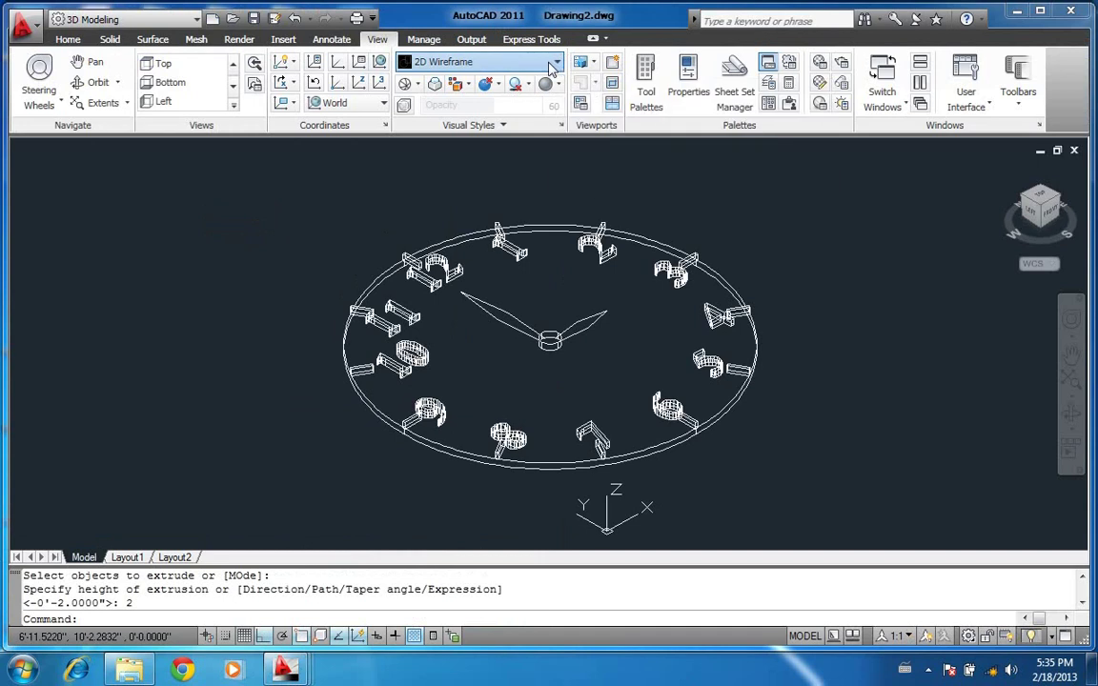
pyautogui.click(558, 65)
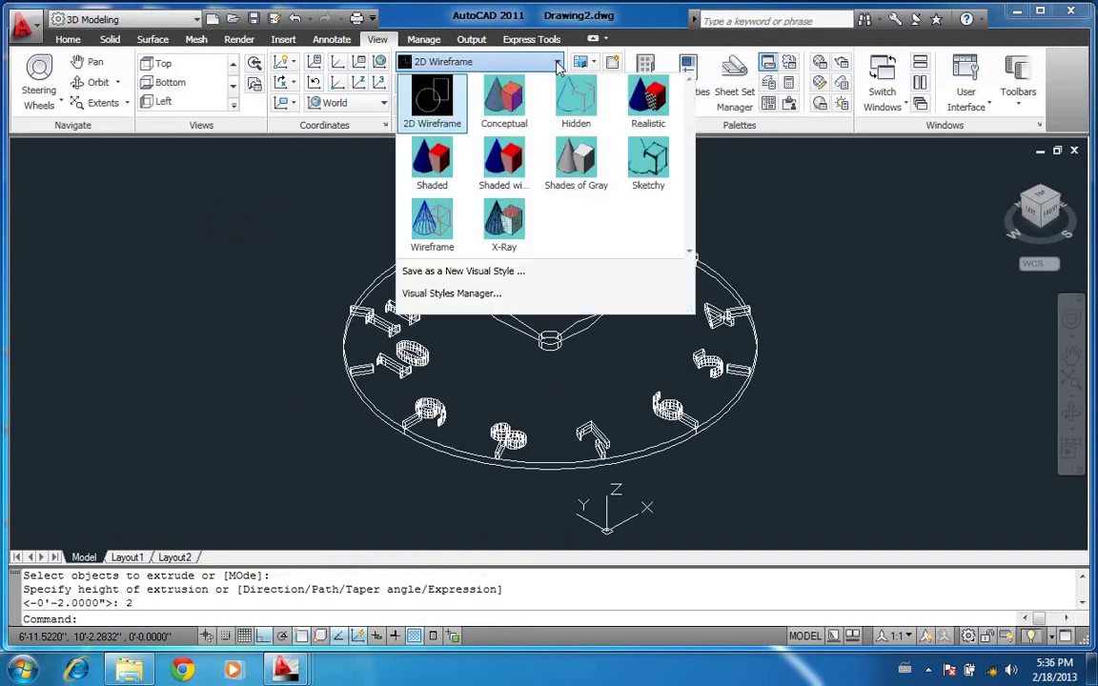
pyautogui.click(502, 160)
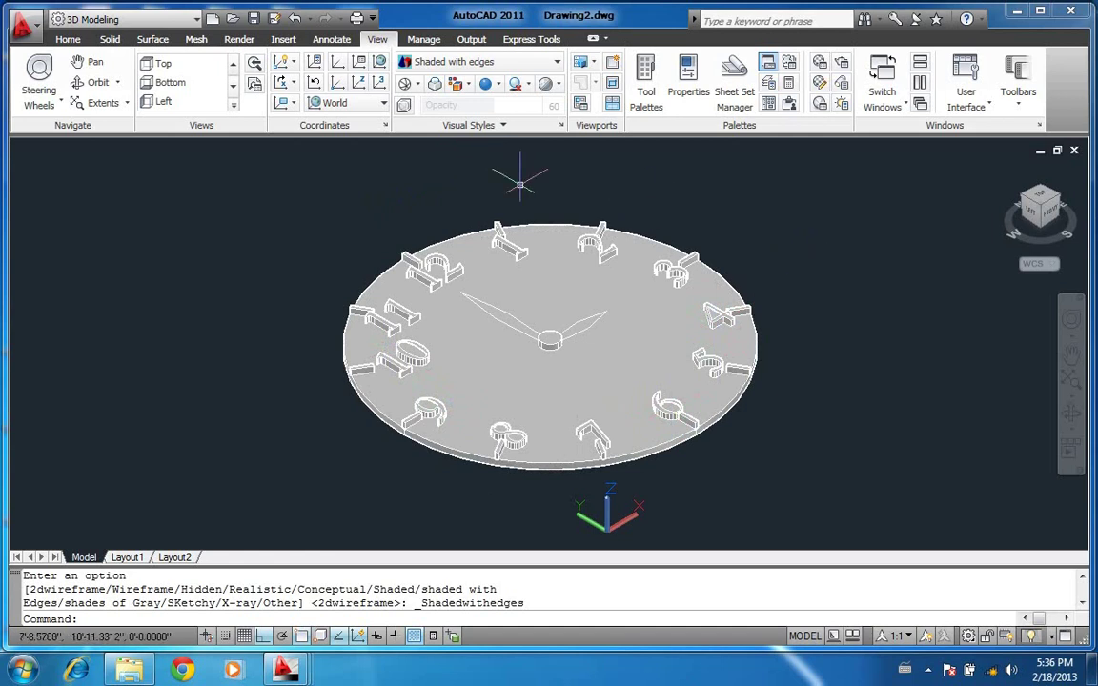
pyautogui.click(558, 63)
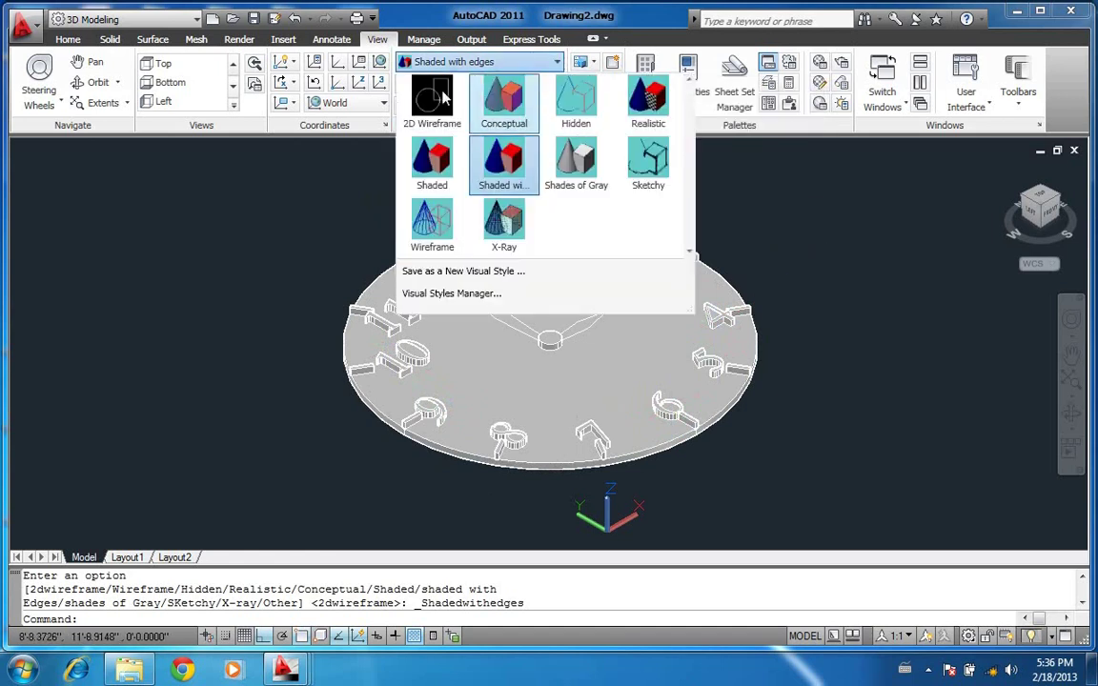
pyautogui.click(416, 104)
pyautogui.write('su')
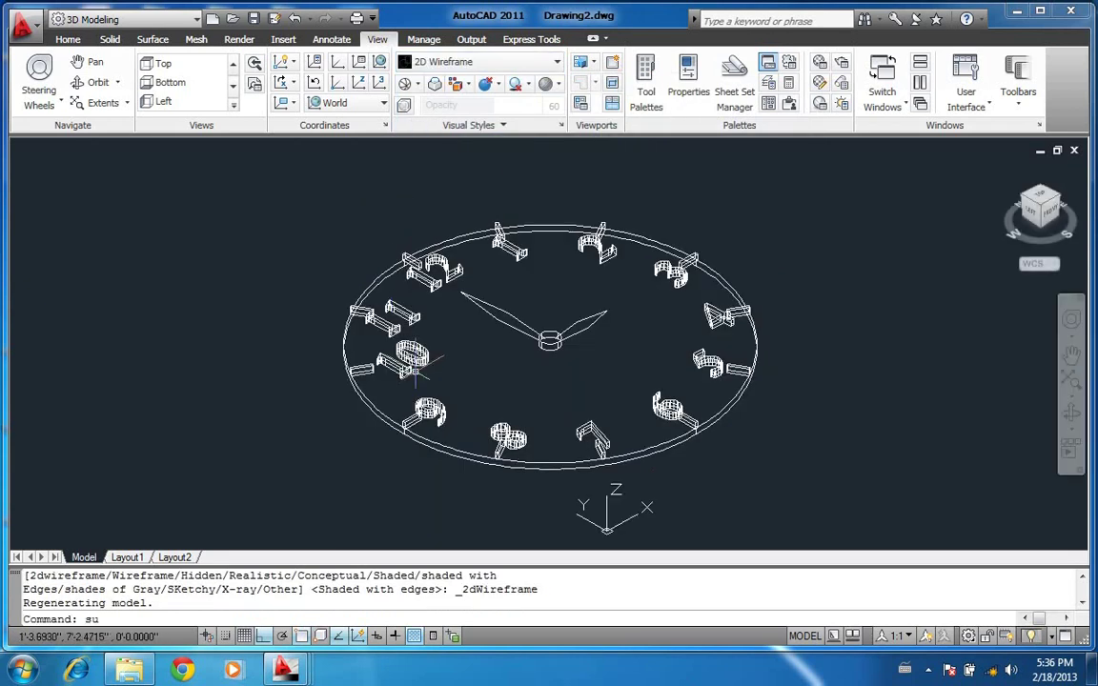
# Step: Subtract the inner ring from the 0 of the 10
pyautogui.press('Return')
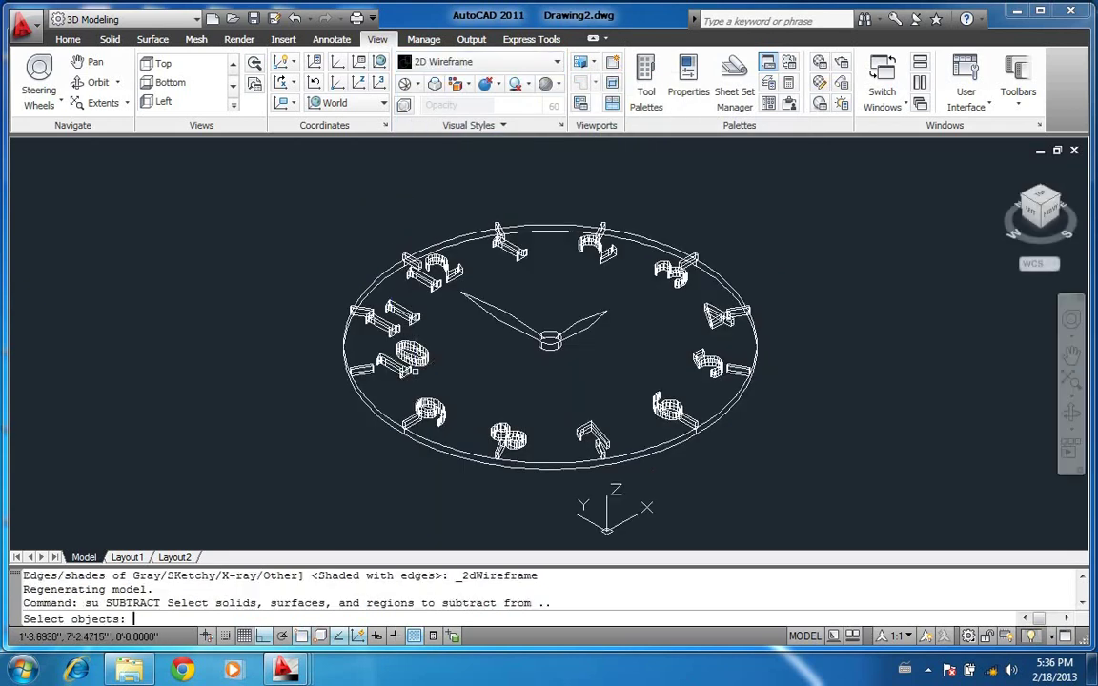
pyautogui.scroll(2, 421, 358)
pyautogui.scroll(3, 408, 349)
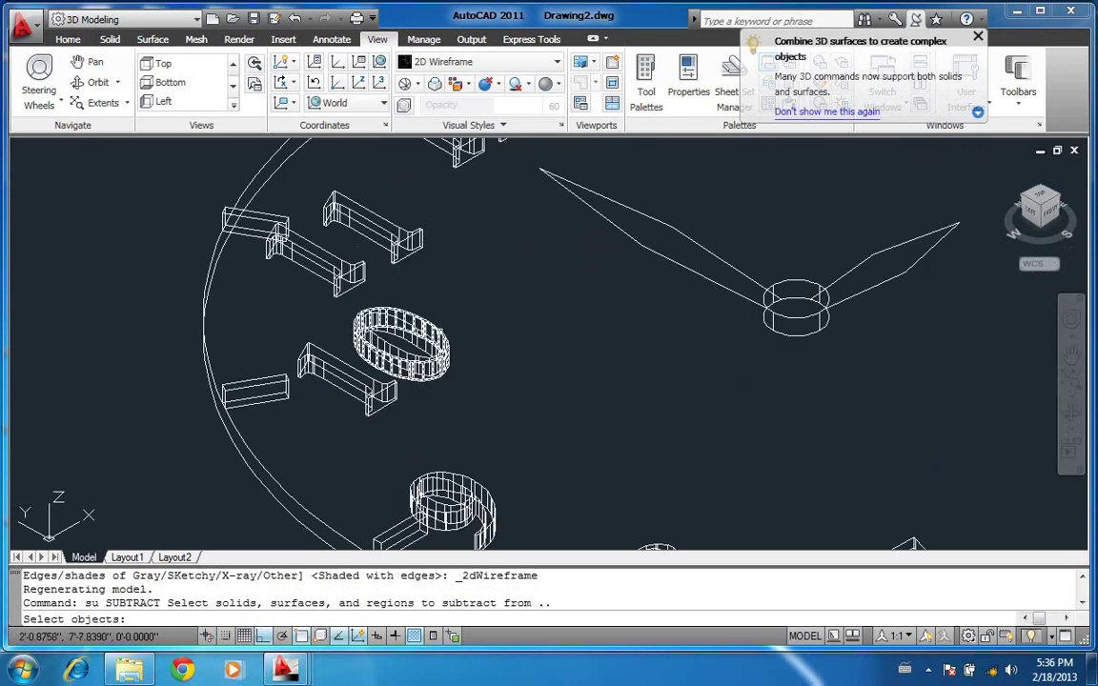
pyautogui.click(439, 332)
pyautogui.scroll(1, 433, 334)
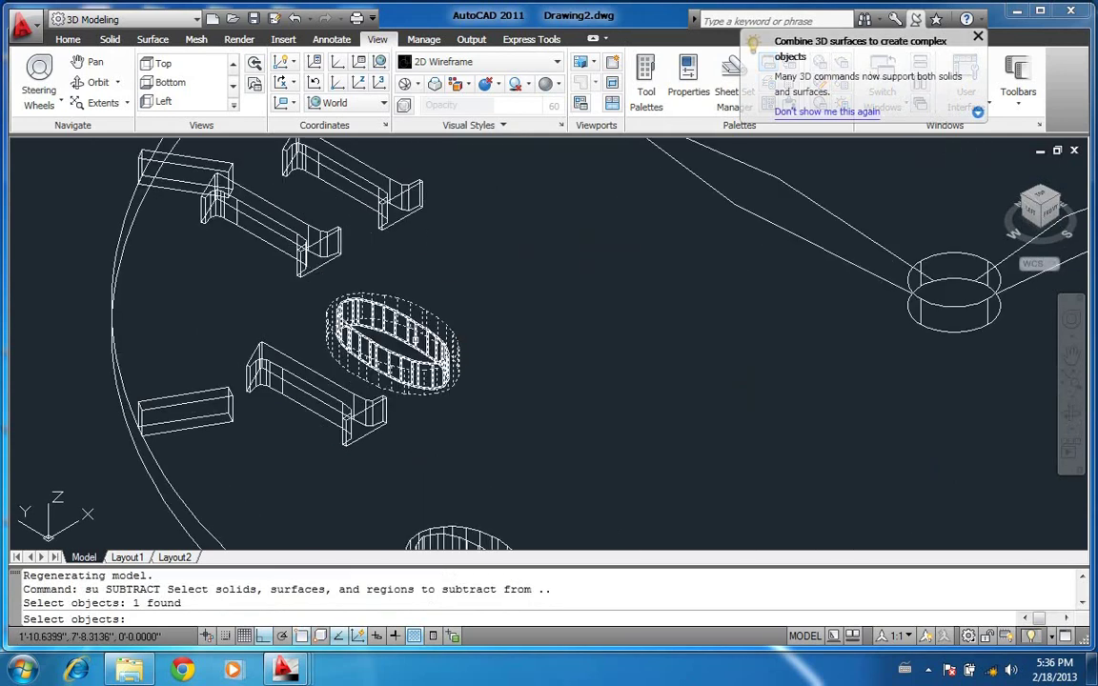
pyautogui.press('Return')
pyautogui.click(426, 324)
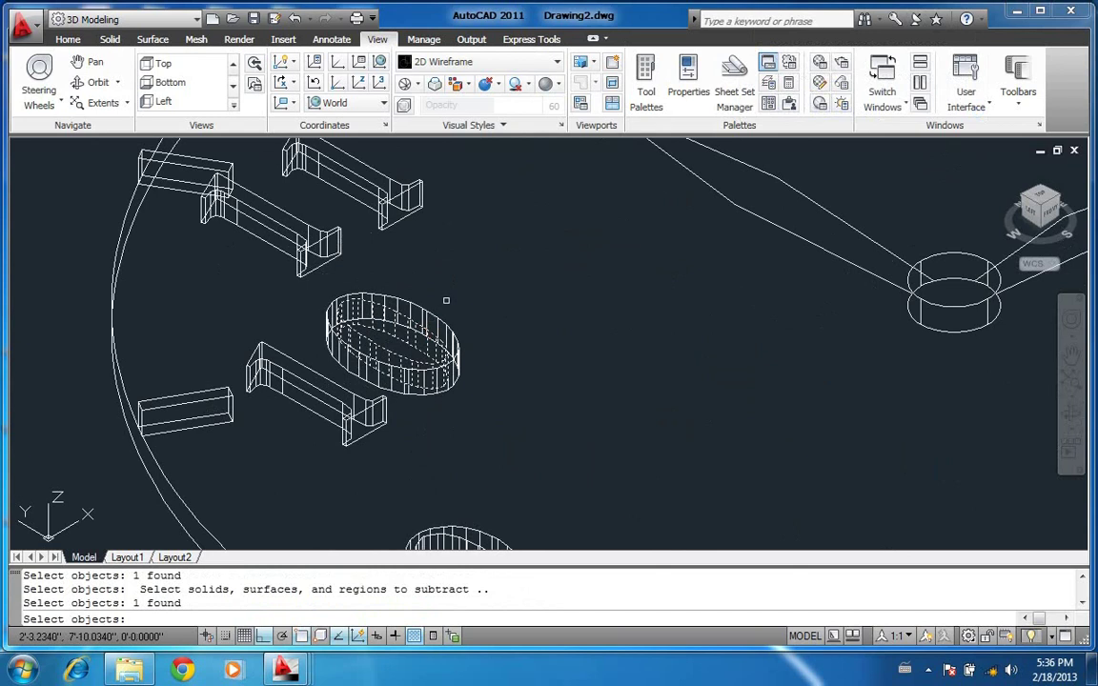
pyautogui.press('Return')
pyautogui.press('Return')
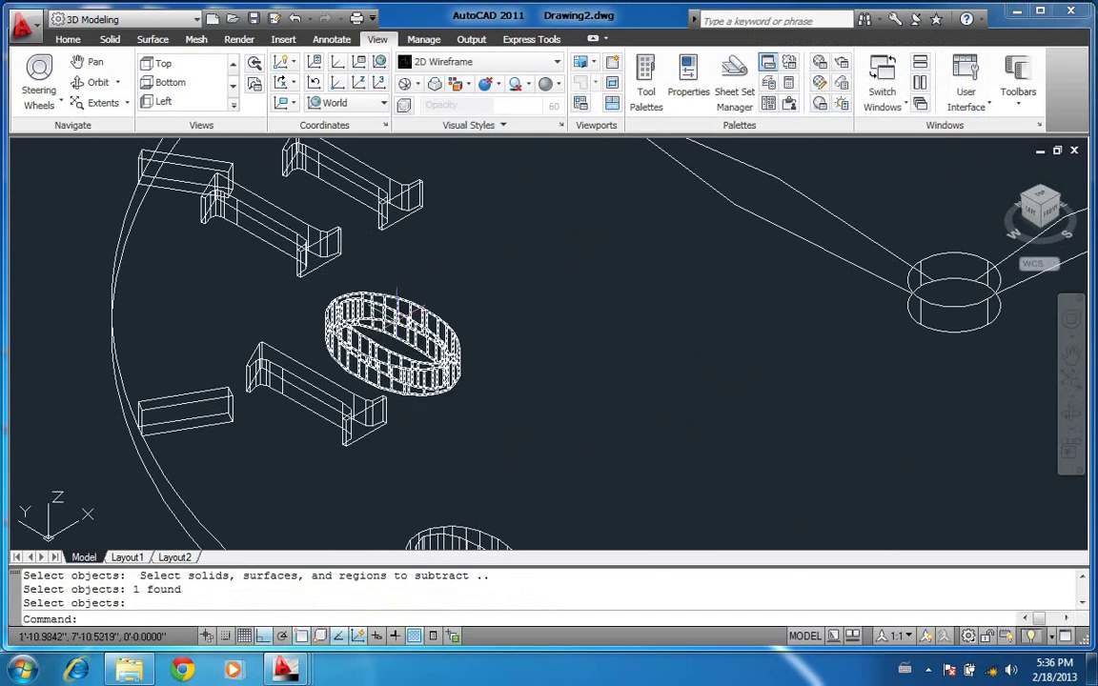
pyautogui.scroll(-4, 395, 323)
pyautogui.scroll(3, 412, 407)
# Step: Subtract the inner loop from the 9 solid
pyautogui.press('Return')
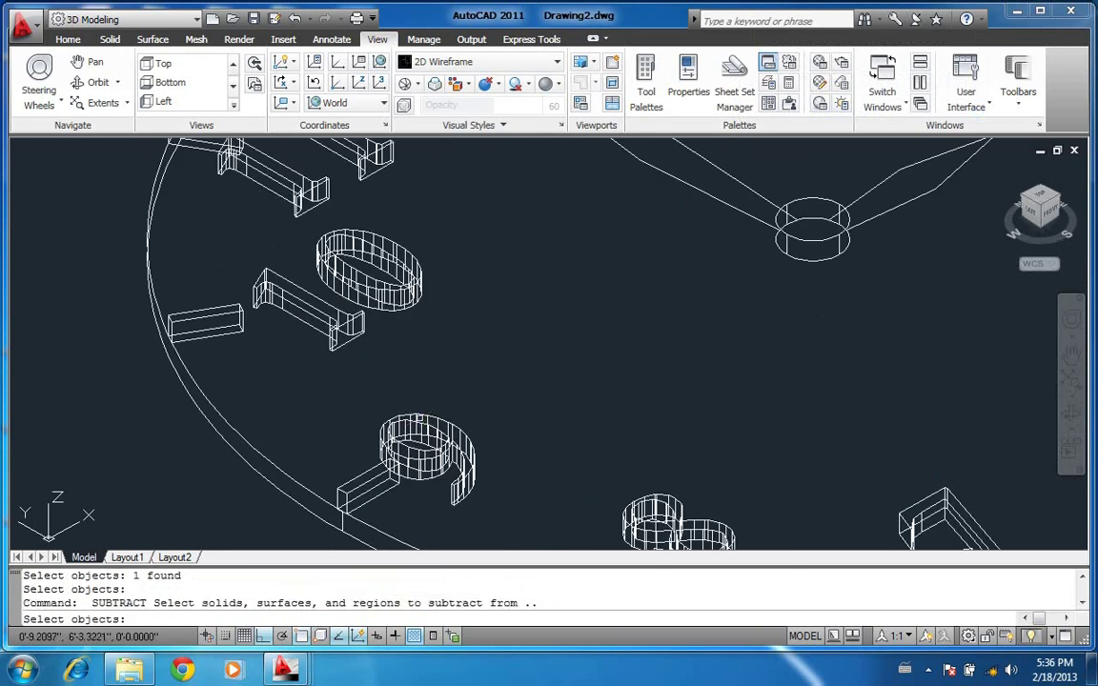
pyautogui.click(425, 408)
pyautogui.press('Return')
pyautogui.click(417, 424)
pyautogui.press('Return')
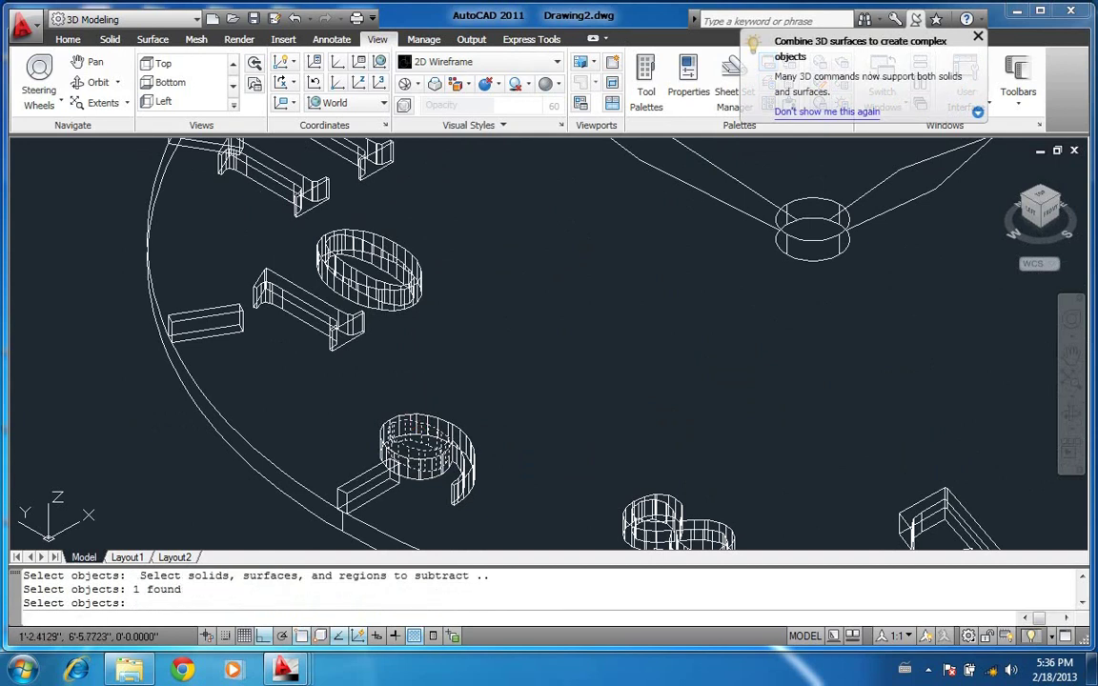
pyautogui.scroll(-4, 438, 386)
pyautogui.scroll(1, 515, 410)
pyautogui.scroll(3, 515, 410)
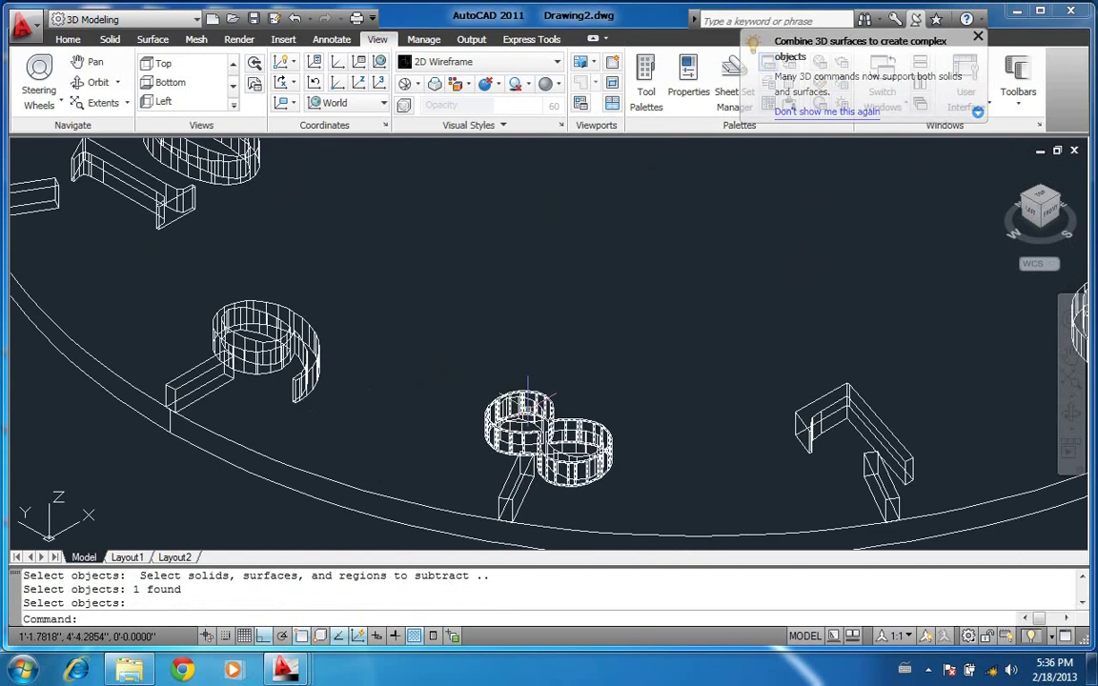
# Step: Subtract both inner holes from the 8 solid
pyautogui.press('Return')
pyautogui.click(539, 393)
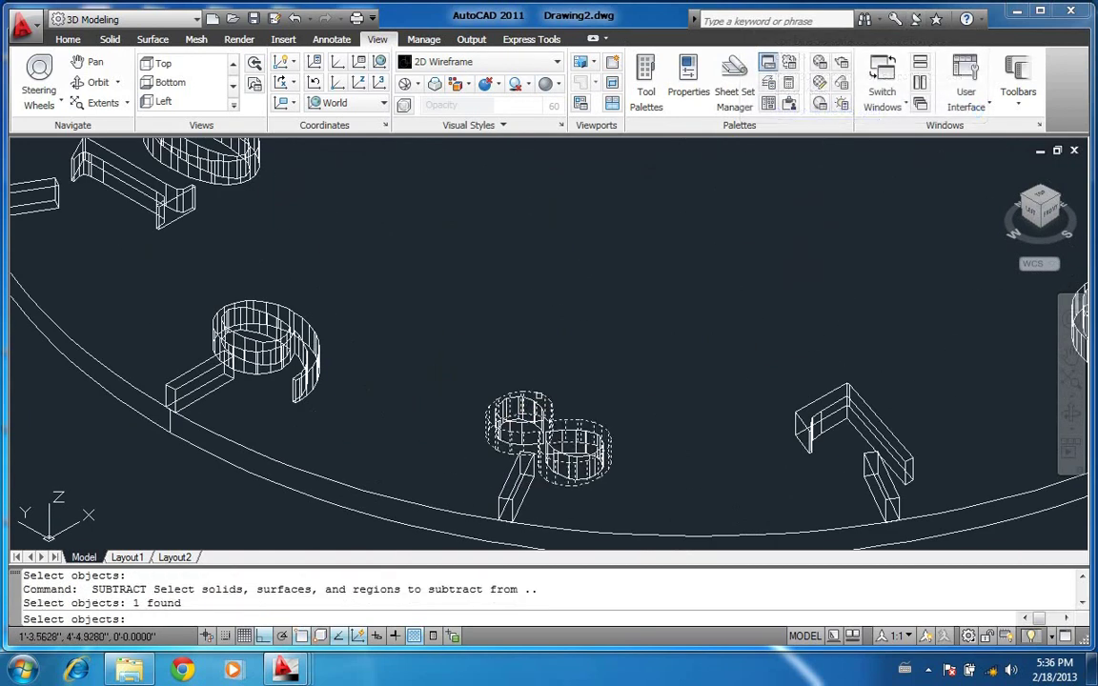
pyautogui.press('Return')
pyautogui.click(526, 399)
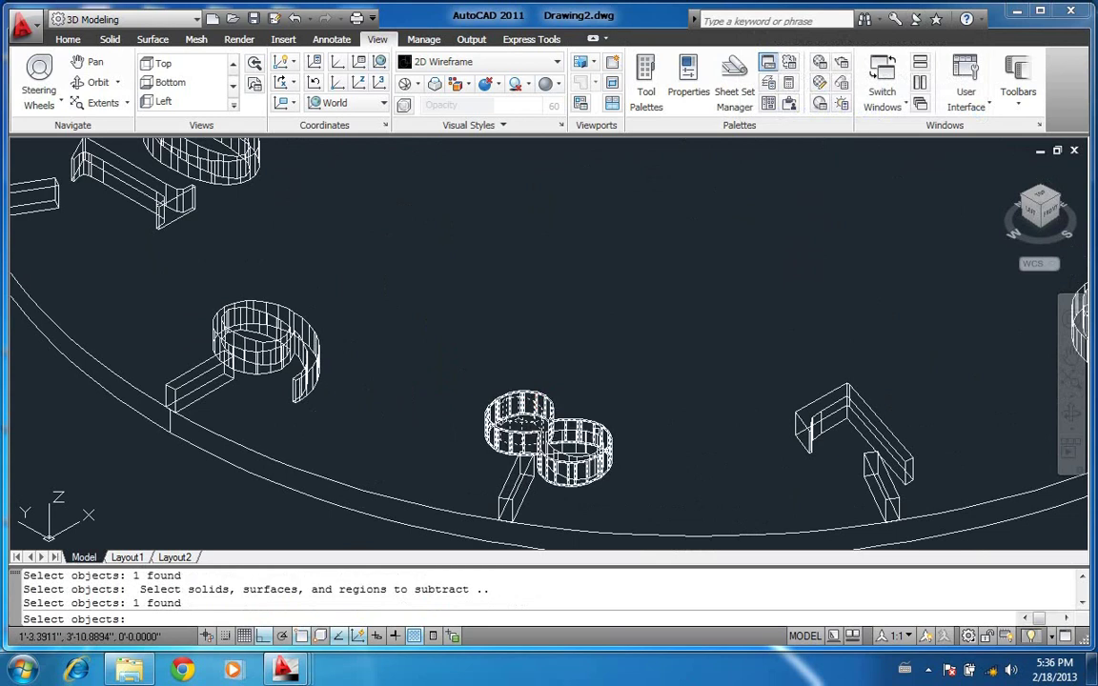
pyautogui.click(582, 437)
pyautogui.press('Return')
pyautogui.scroll(-2, 572, 429)
pyautogui.scroll(-3, 667, 376)
pyautogui.scroll(2, 658, 386)
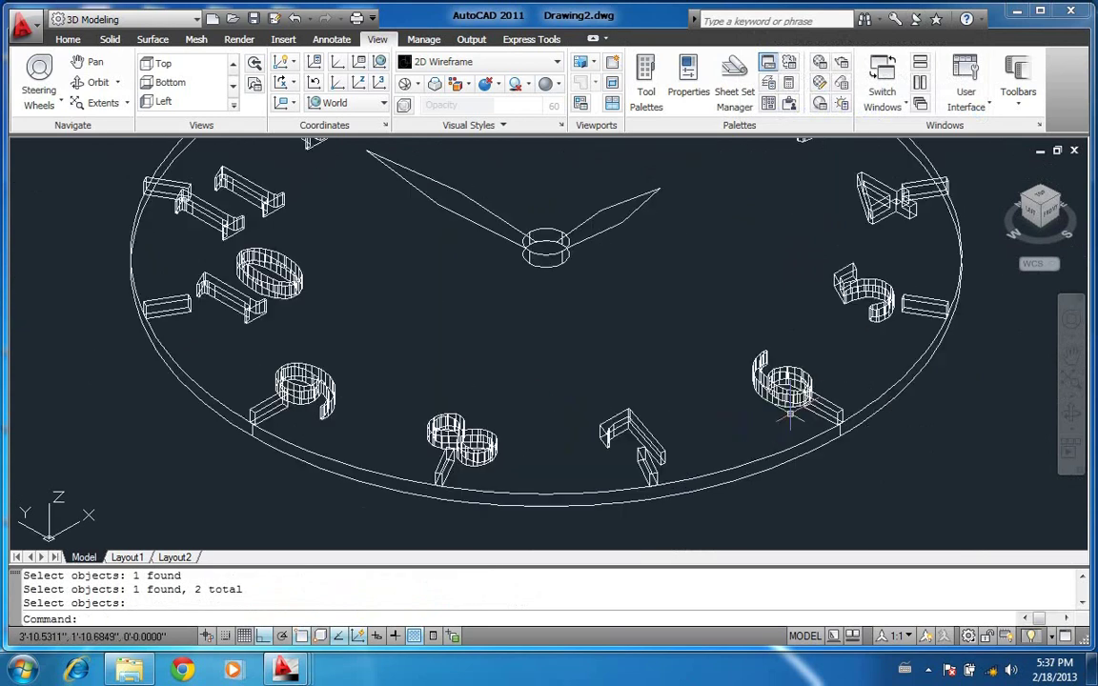
pyautogui.scroll(2, 649, 391)
pyautogui.scroll(2, 649, 391)
# Step: Subtract the inner cylinder from the 6 solid
pyautogui.press('Return')
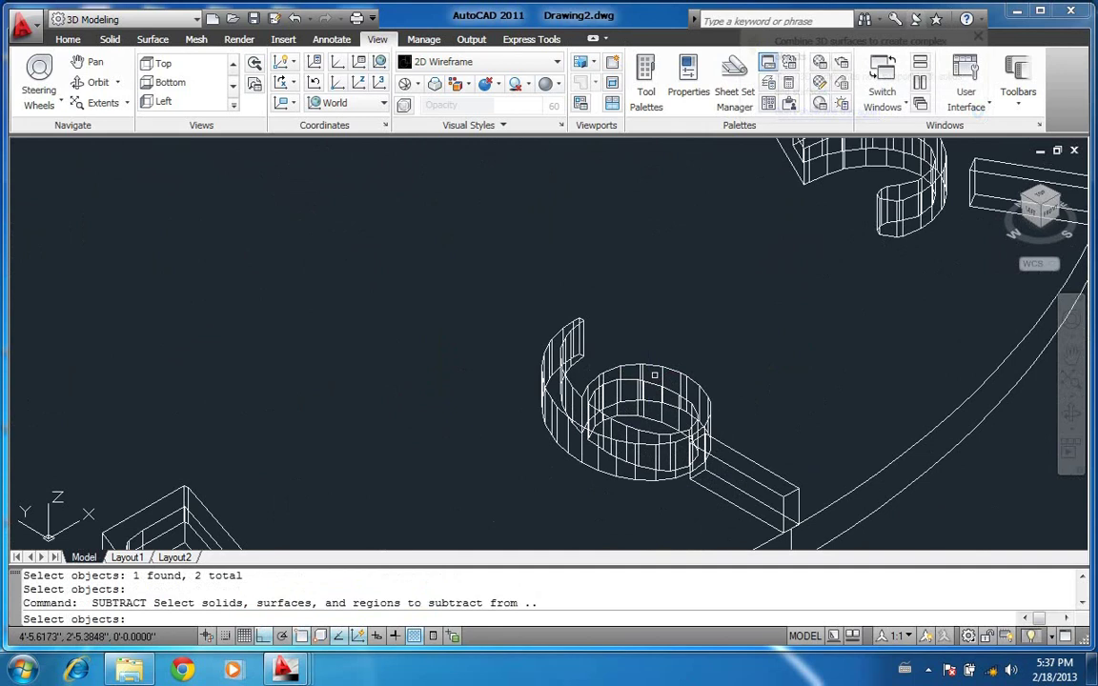
pyautogui.click(654, 366)
pyautogui.press('Return')
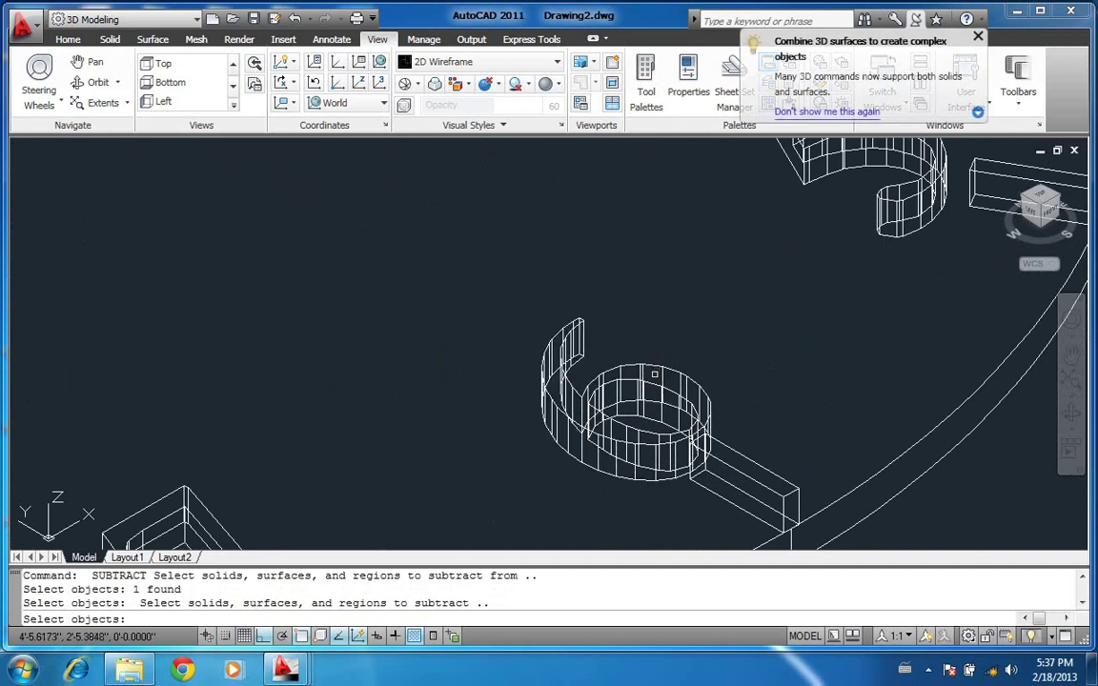
pyautogui.click(651, 385)
pyautogui.press('Return')
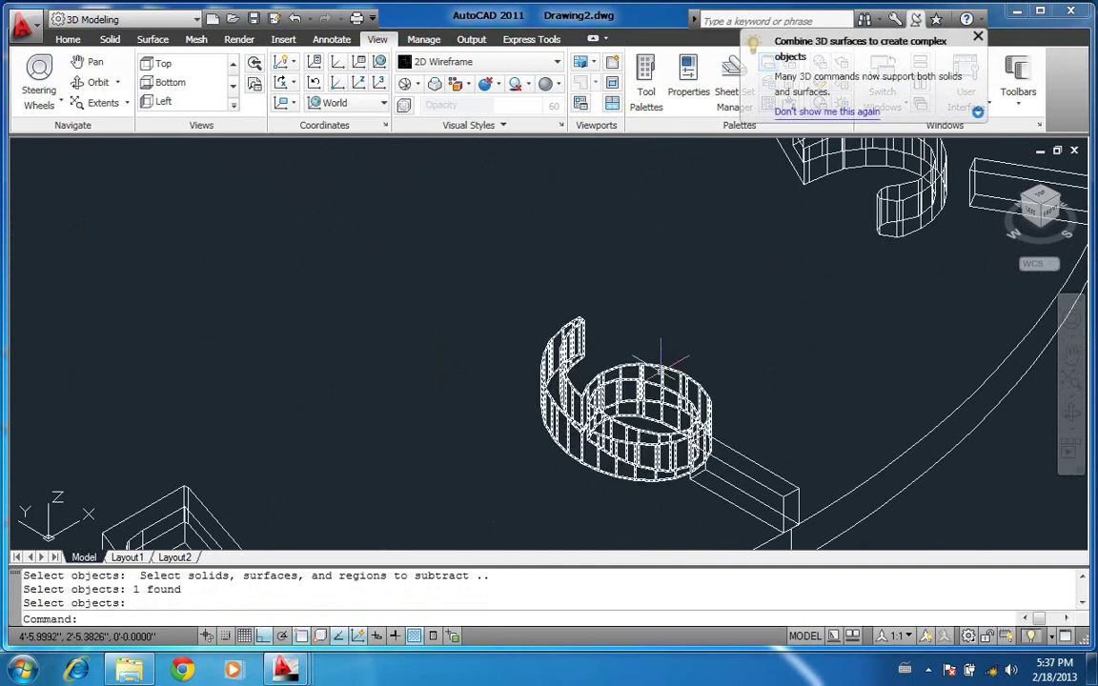
pyautogui.scroll(-3, 661, 360)
pyautogui.scroll(3, 698, 289)
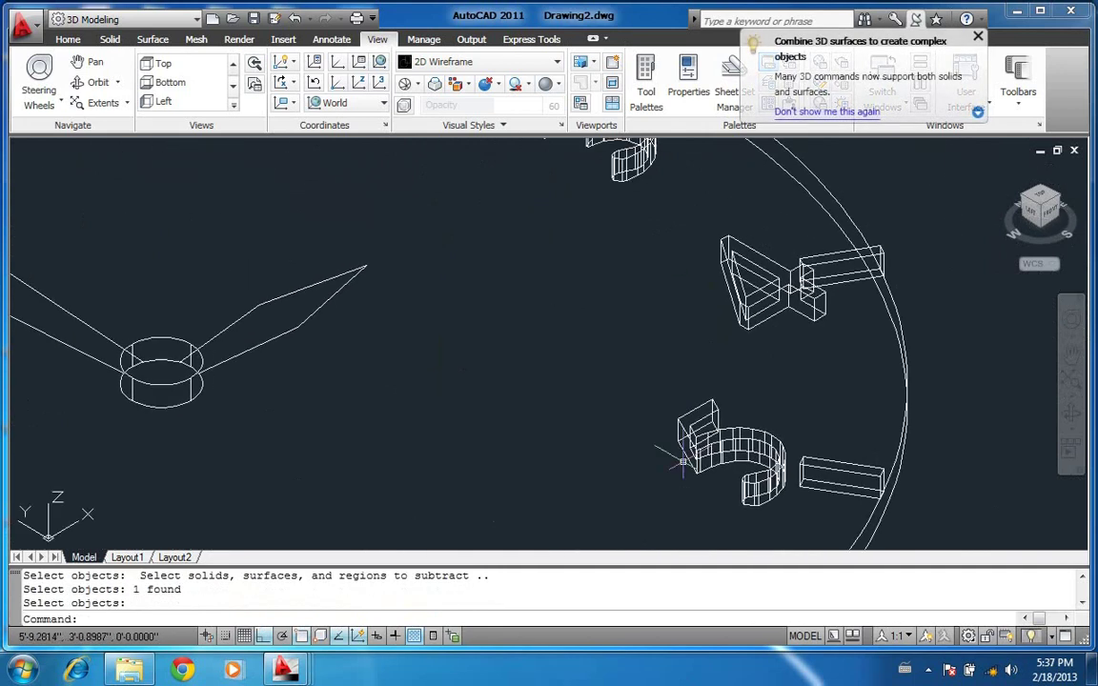
pyautogui.scroll(2, 763, 305)
# Step: Subtract the triangular inner wedge from the 4 solid
pyautogui.press('Return')
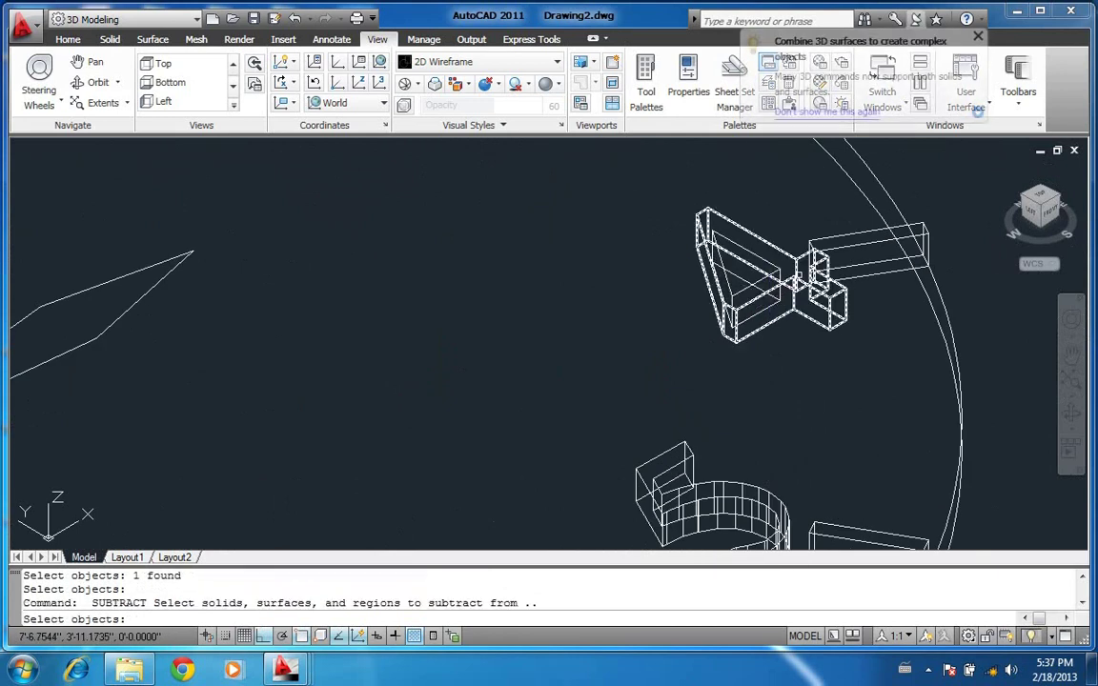
pyautogui.click(714, 251)
pyautogui.press('Return')
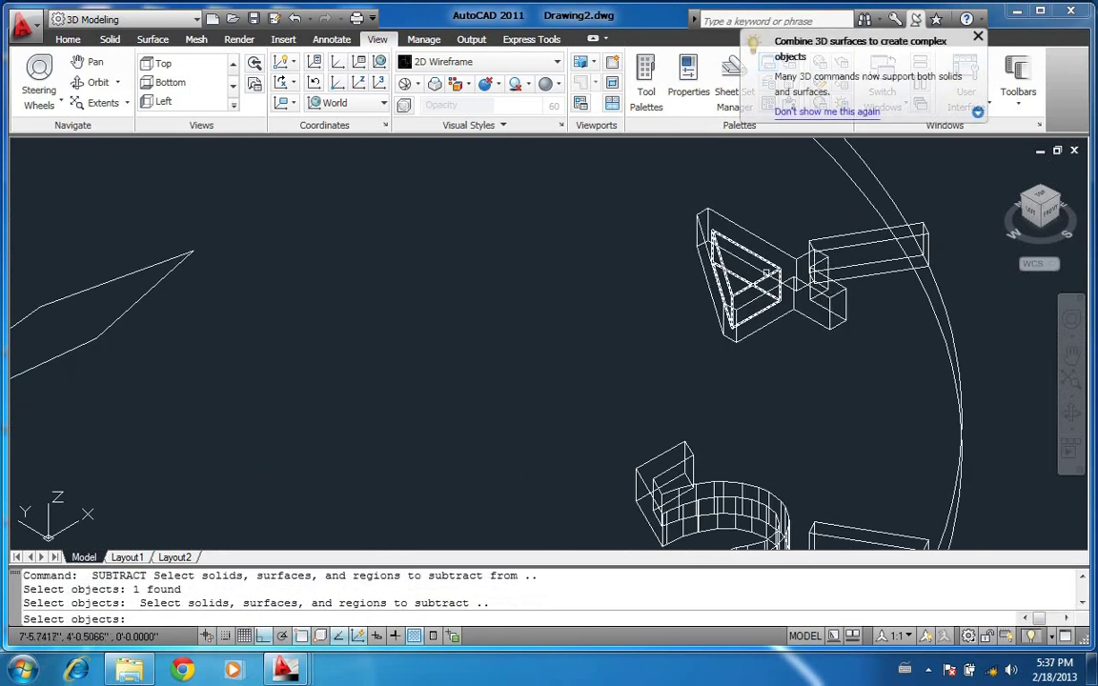
pyautogui.click(724, 262)
pyautogui.press('Return')
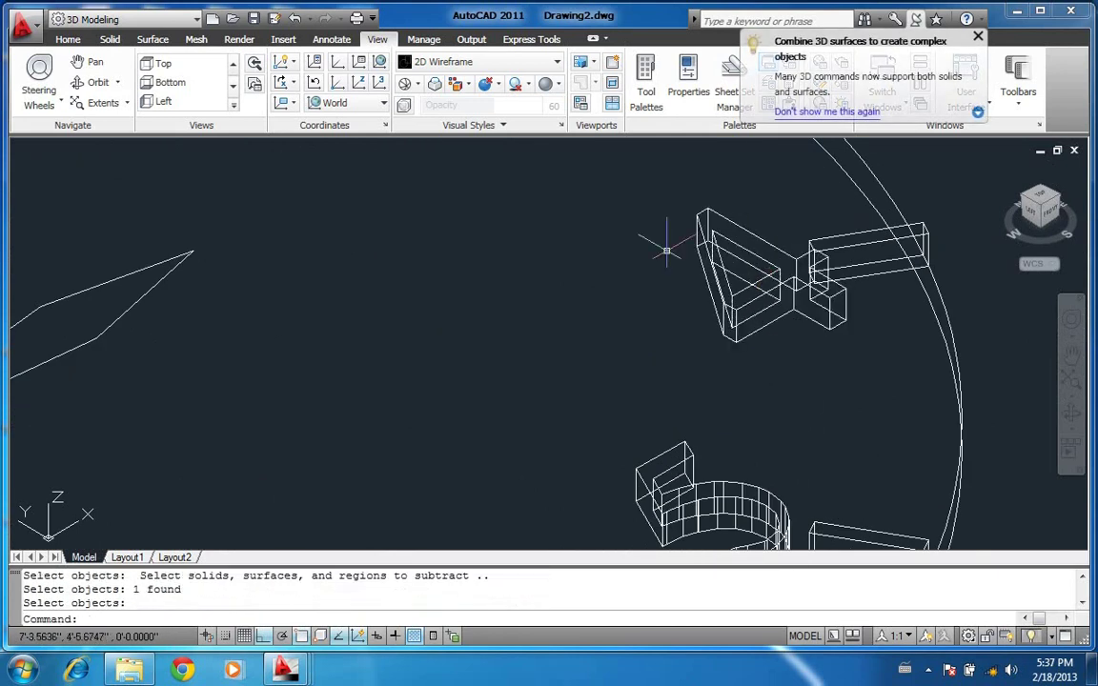
pyautogui.scroll(-5, 601, 282)
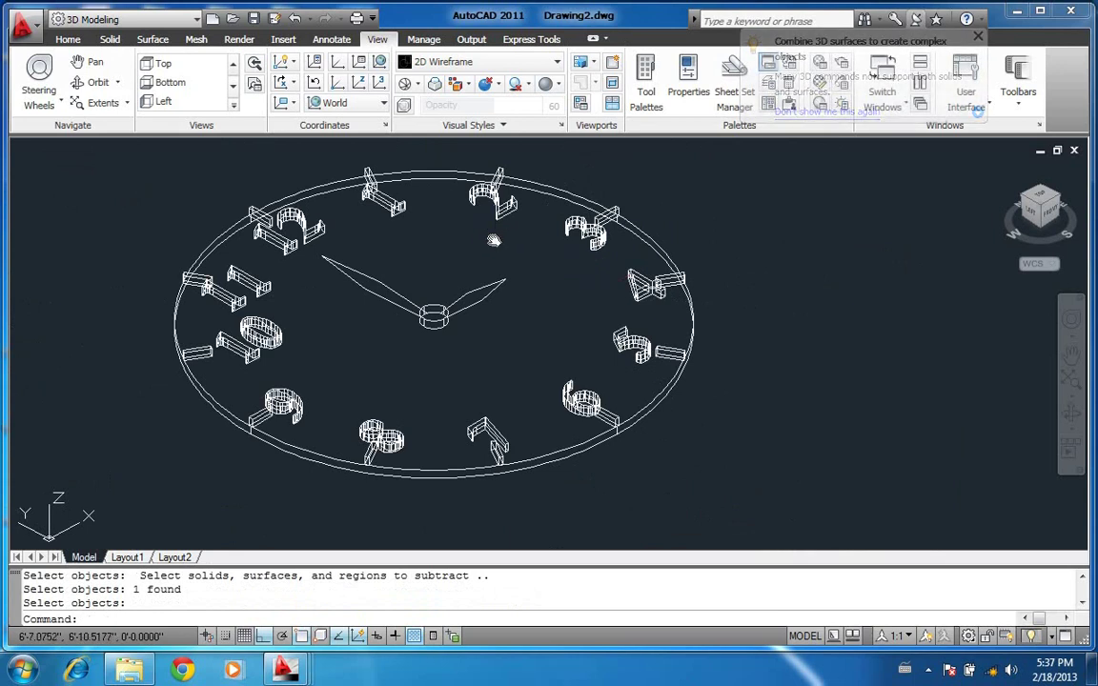
pyautogui.moveTo(490, 238); pyautogui.dragTo(511, 255, button='middle')
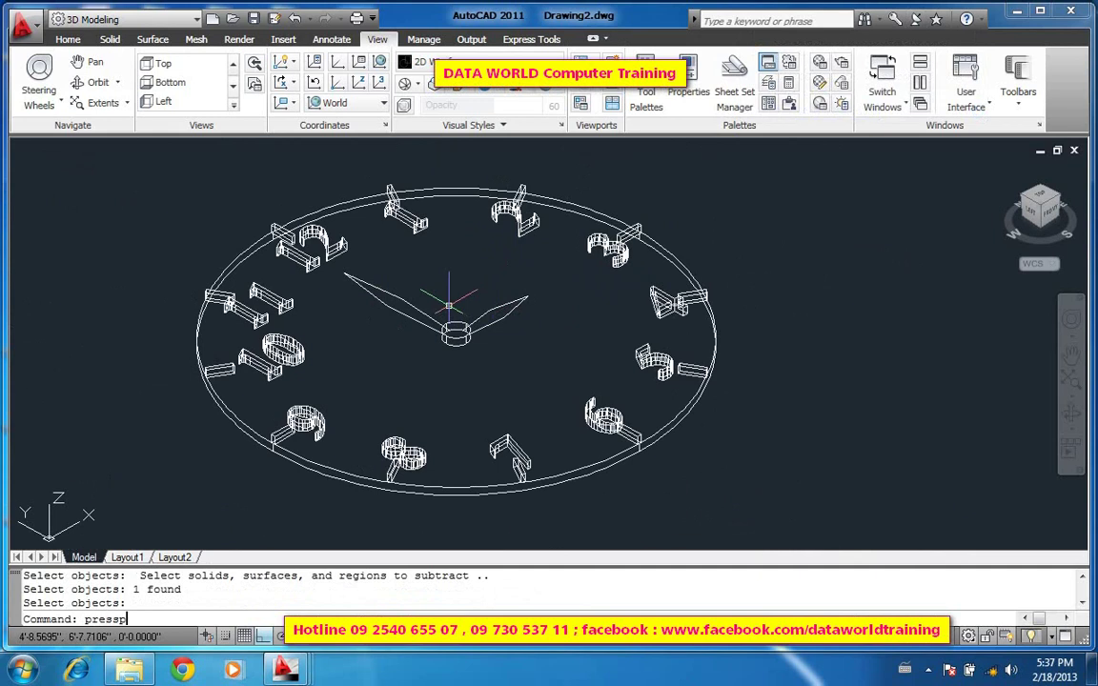
pyautogui.write('presspull')
# Step: Press-pull the left and right clock hands up to a height of 2
pyautogui.press('Return')
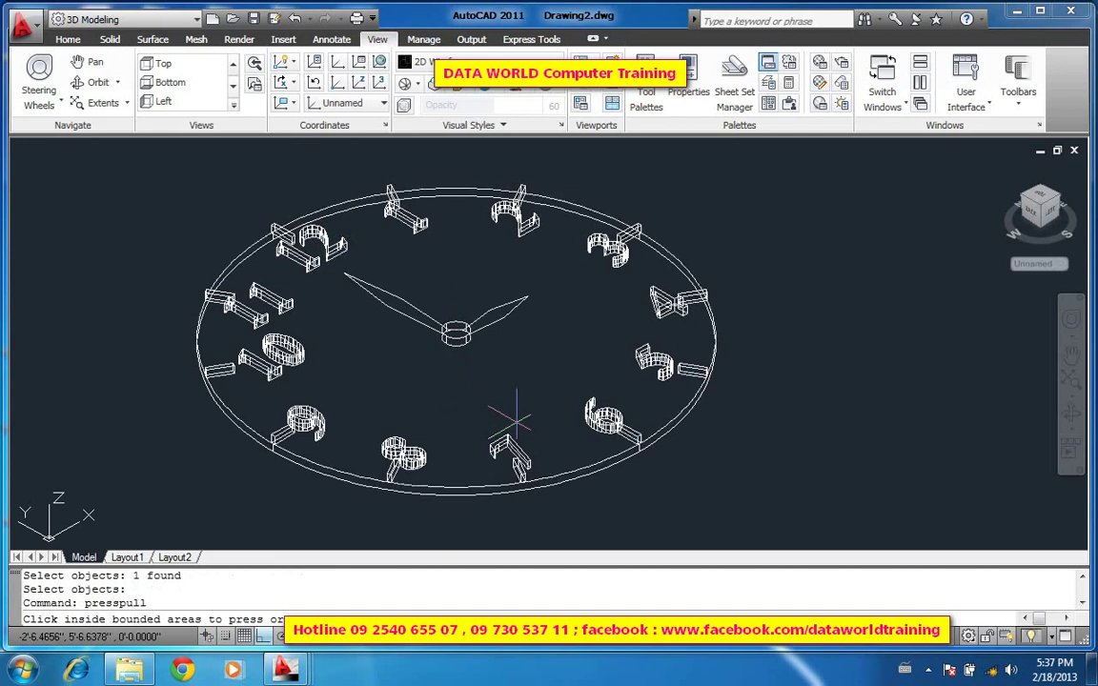
pyautogui.press('Escape')
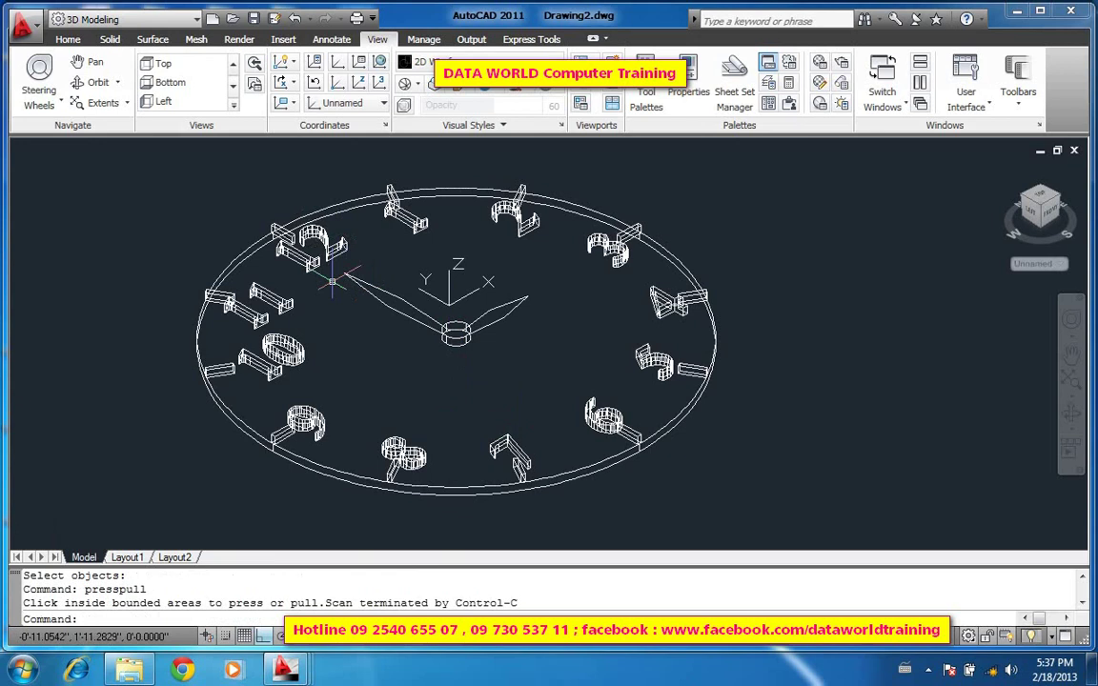
pyautogui.scroll(1, 382, 280)
pyautogui.scroll(2, 401, 295)
pyautogui.scroll(2, 417, 309)
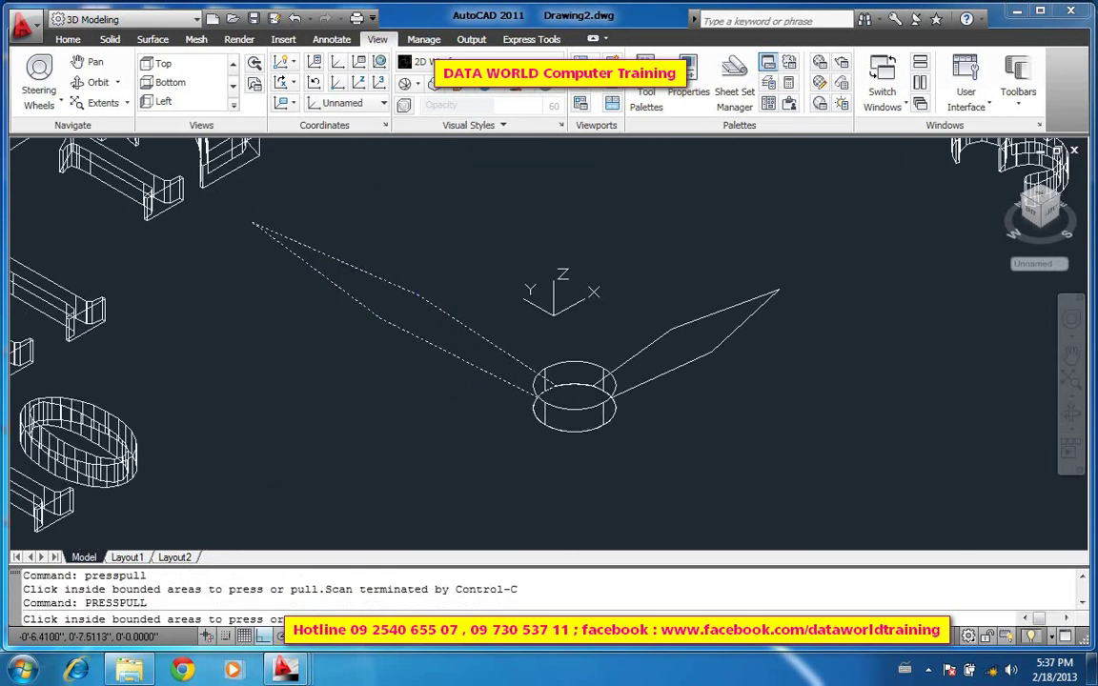
pyautogui.click(416, 309)
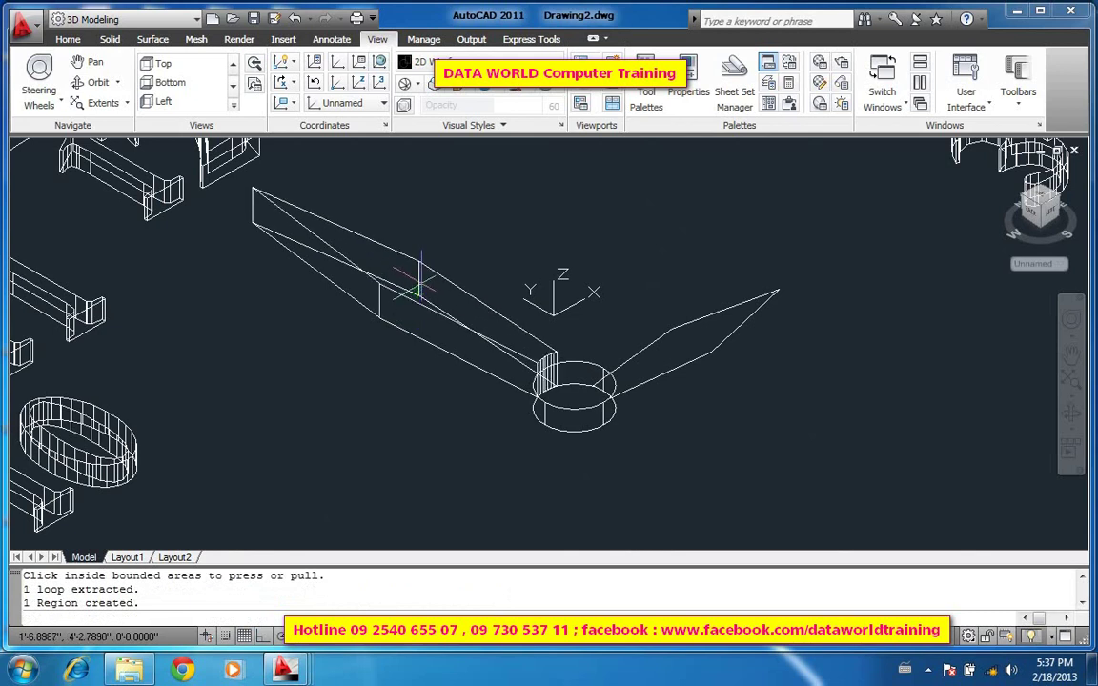
pyautogui.write('2')
pyautogui.press('Return')
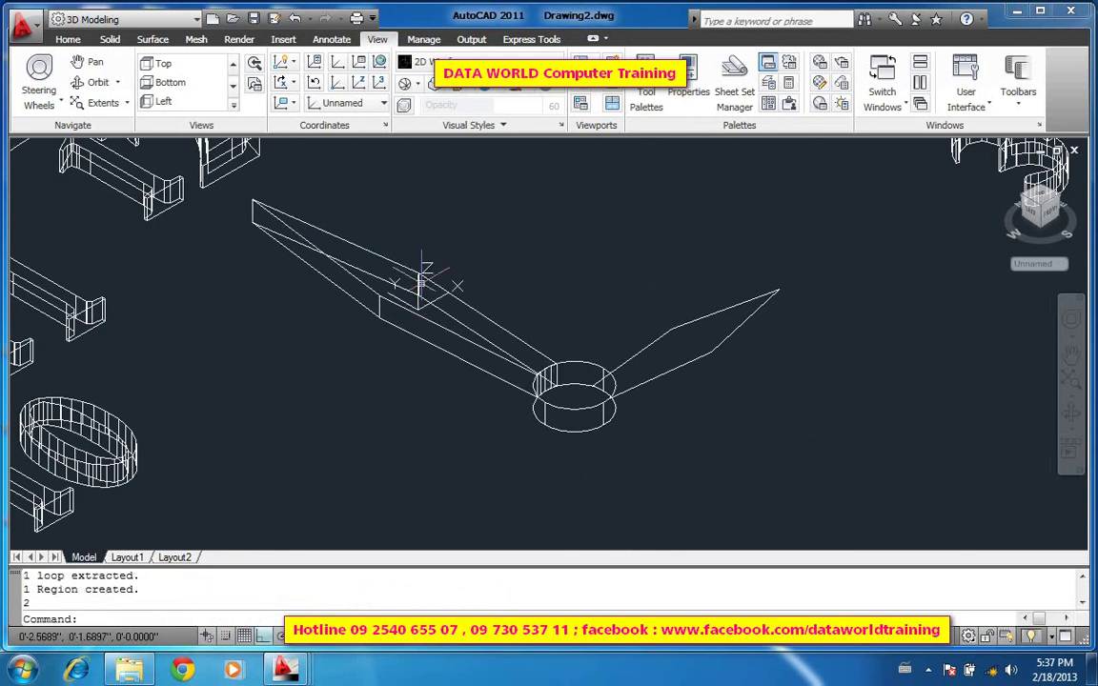
pyautogui.press('Return')
pyautogui.click(677, 352)
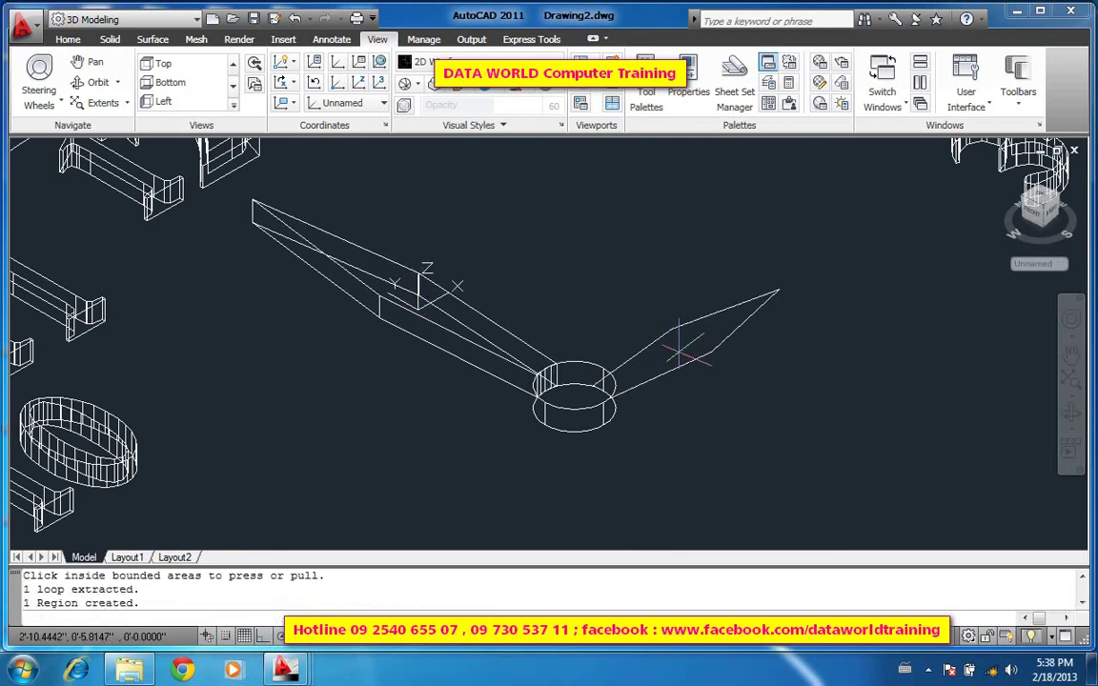
pyautogui.write('2')
pyautogui.press('Return')
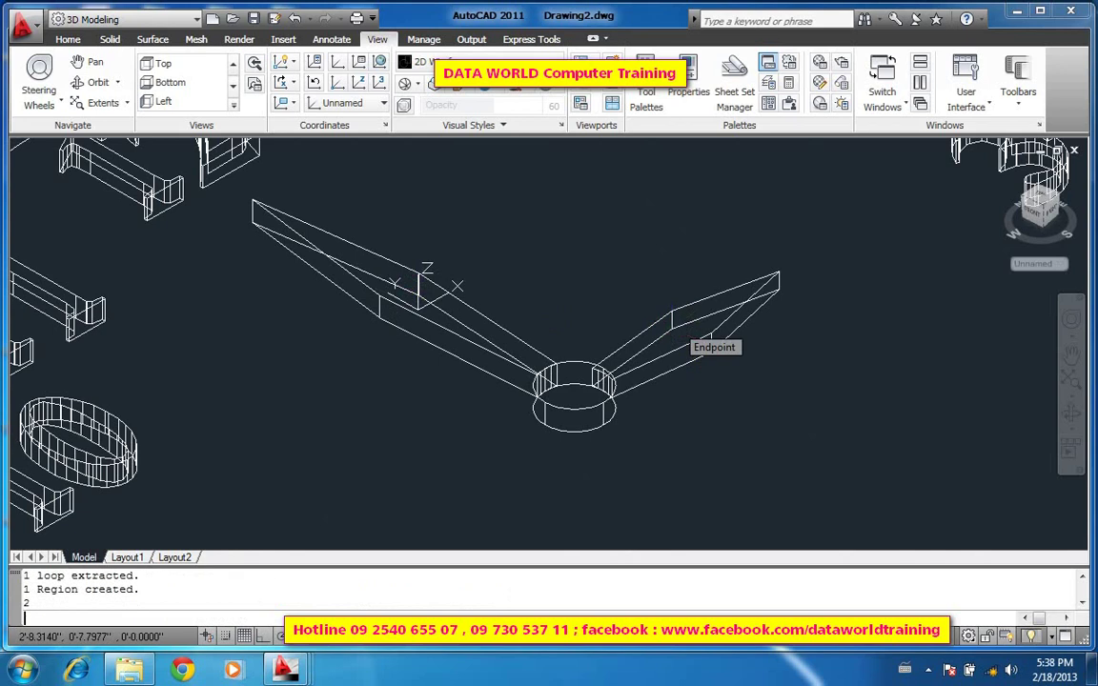
pyautogui.scroll(-4, 667, 324)
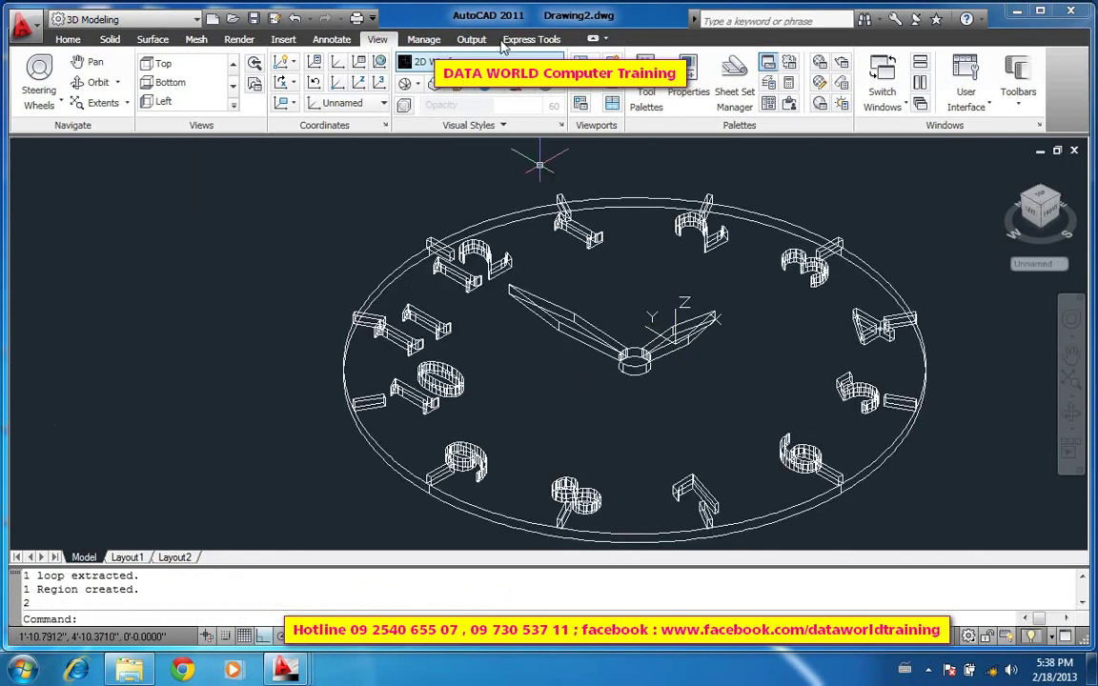
# Step: Apply the Shaded with Edges visual style to the clock model
pyautogui.click(476, 62)
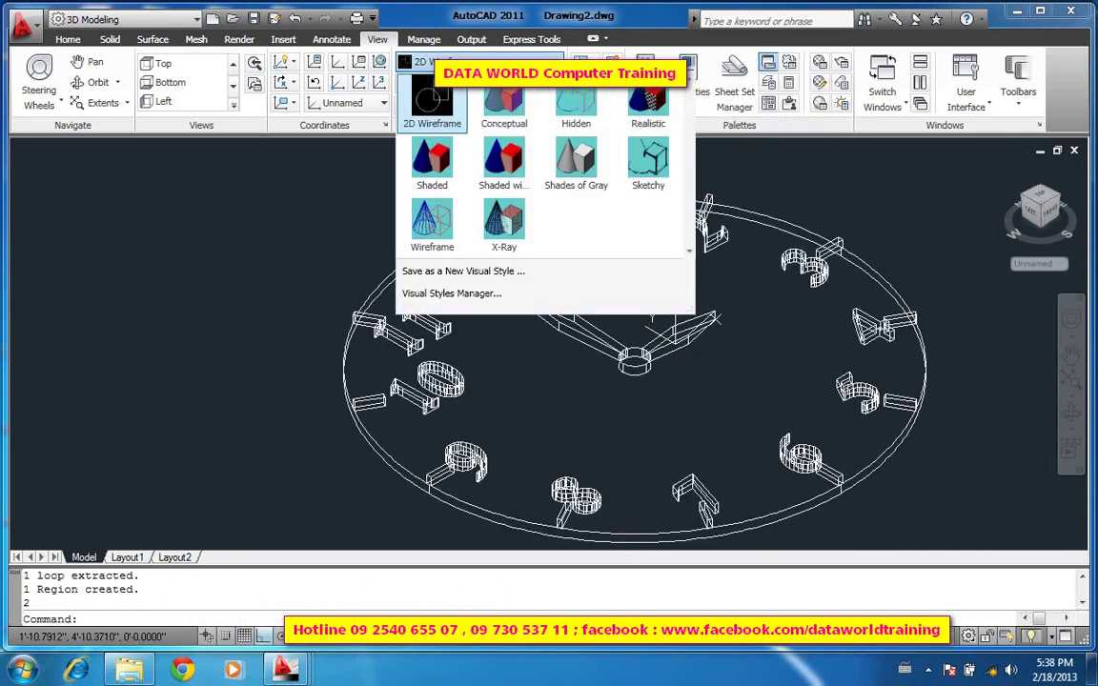
pyautogui.click(507, 169)
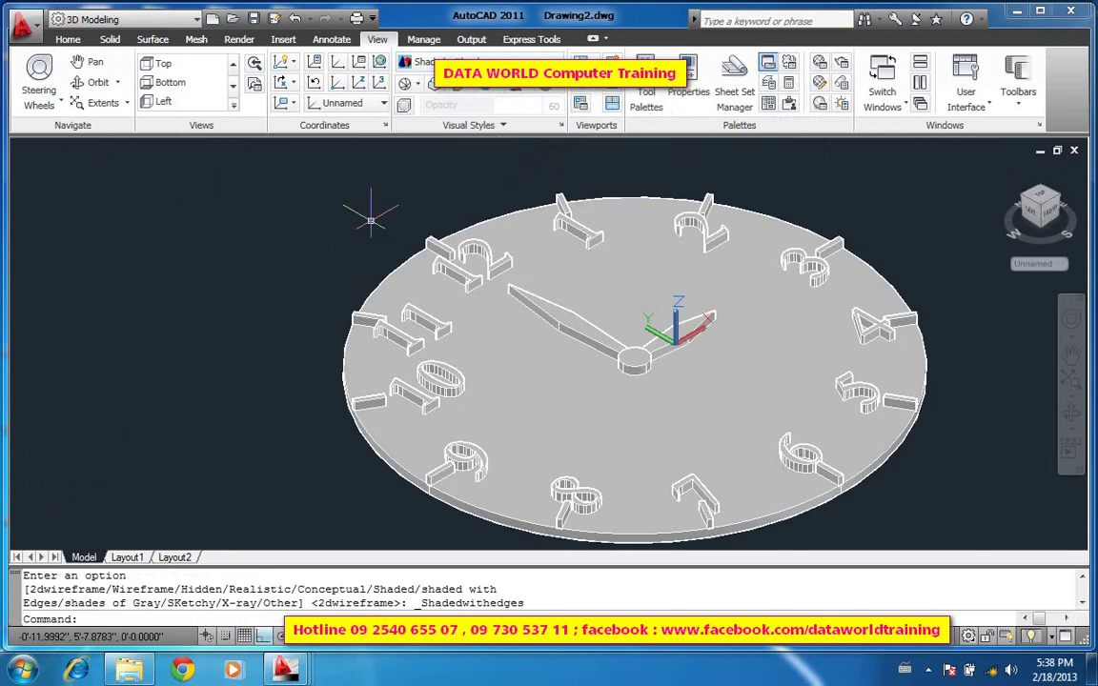
pyautogui.moveTo(371, 222); pyautogui.dragTo(349, 219, button='middle')
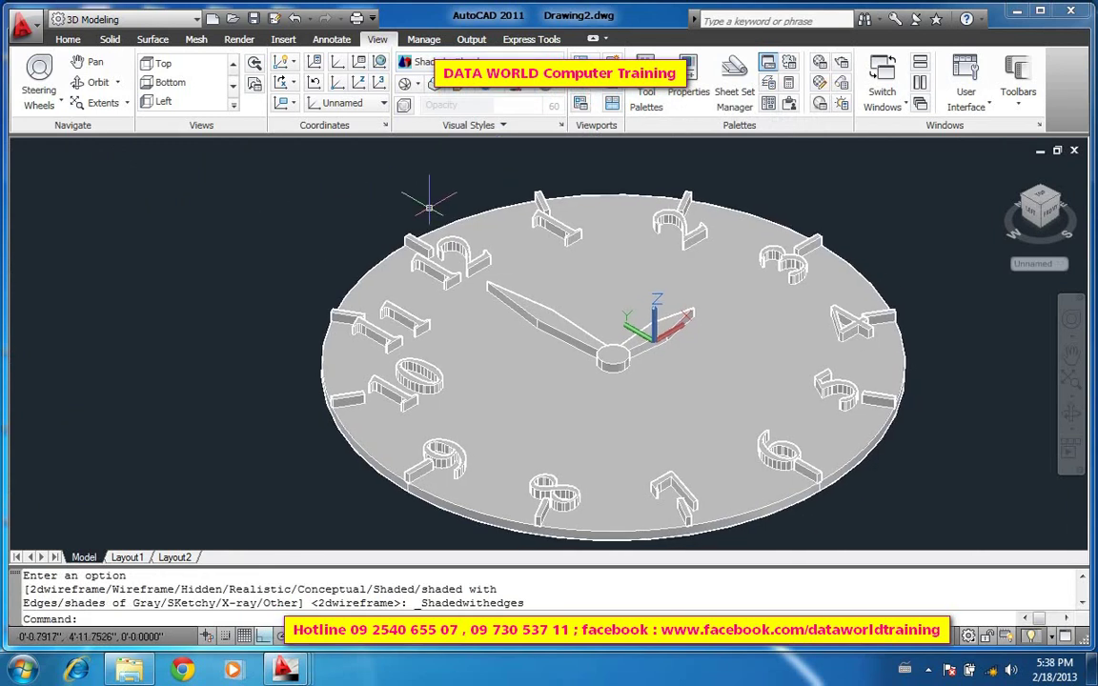
pyautogui.moveTo(428, 208); pyautogui.dragTo(393, 203, button='middle')
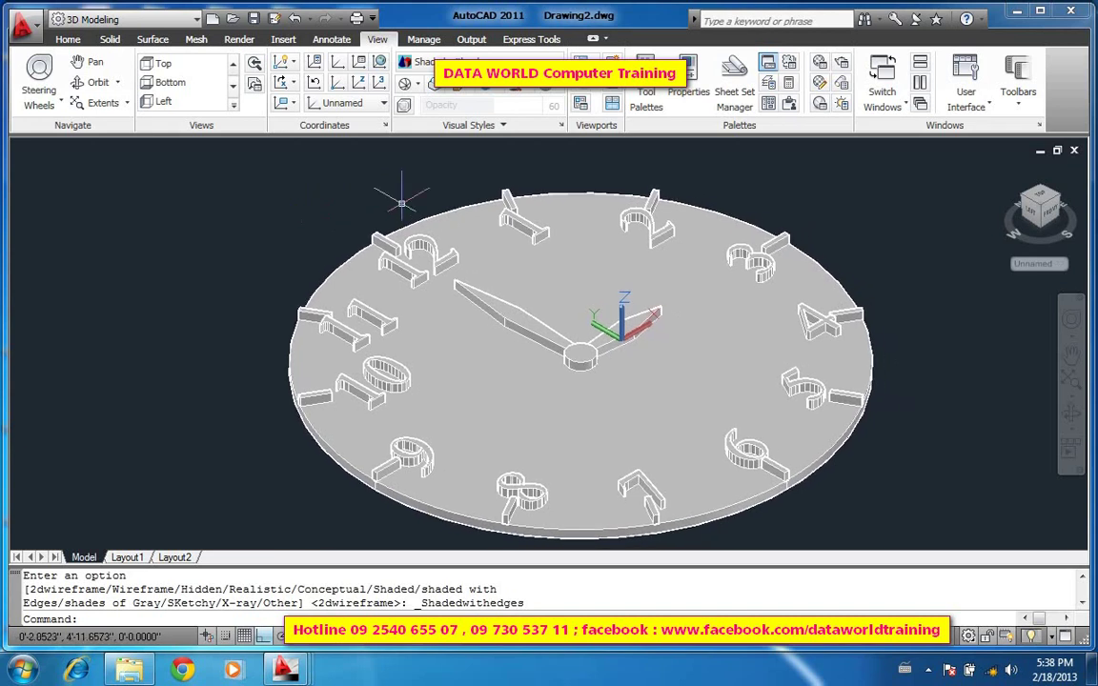
# Step: Orbit the shaded clock toward face-on, then back to a tilted oblique view
pyautogui.moveTo(784, 162)
pyautogui.keyDown('shift'); pyautogui.mouseDown(button='middle')
pyautogui.moveTo(804, 239)
pyautogui.moveTo(768, 167)
pyautogui.moveTo(786, 185)
pyautogui.mouseUp(button='middle'); pyautogui.keyUp('shift')
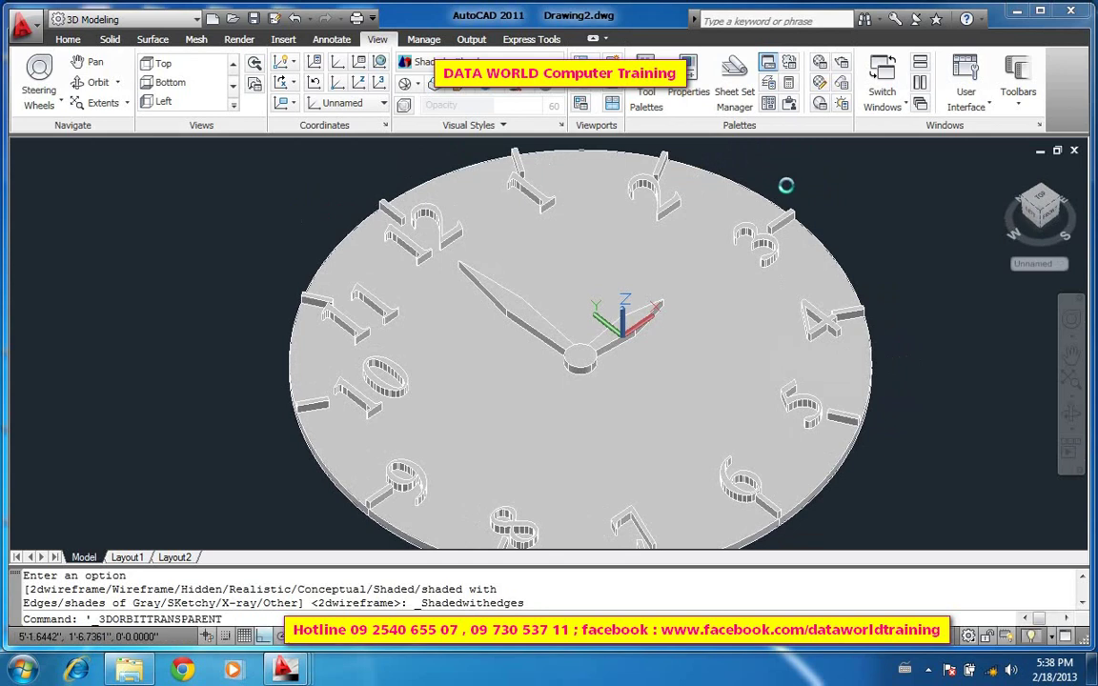
pyautogui.keyDown('shift'); pyautogui.middleClick(919, 366); pyautogui.keyUp('shift')
pyautogui.keyDown('shift'); pyautogui.moveTo(910, 378); pyautogui.dragTo(906, 387, button='middle'); pyautogui.keyUp('shift')
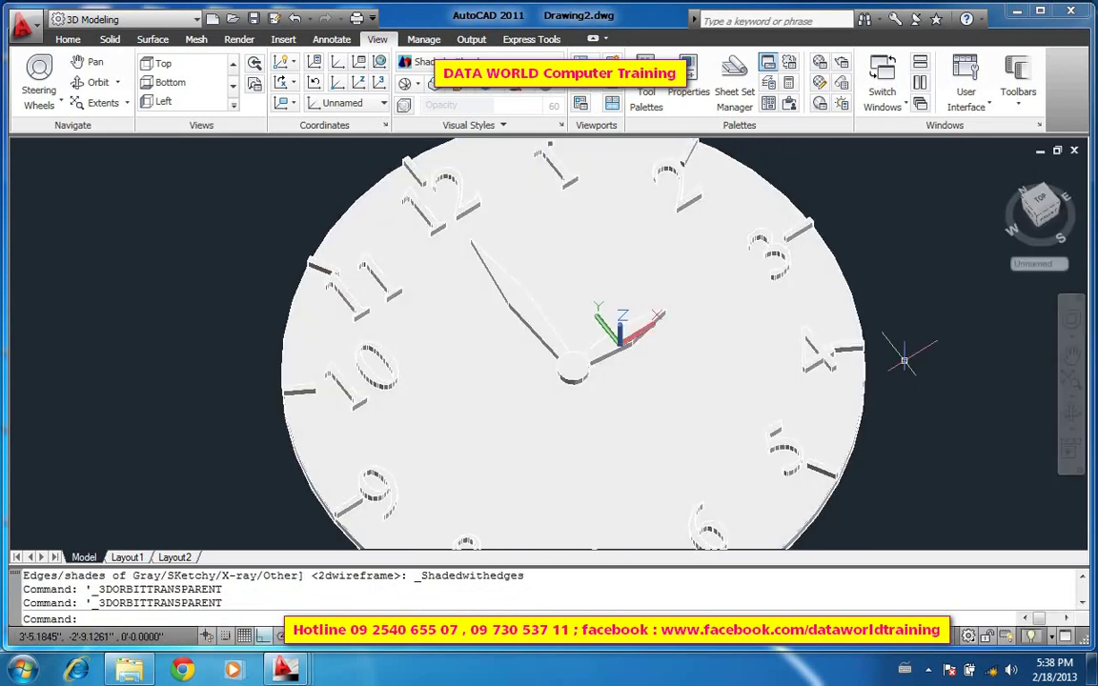
pyautogui.scroll(-2, 903, 360)
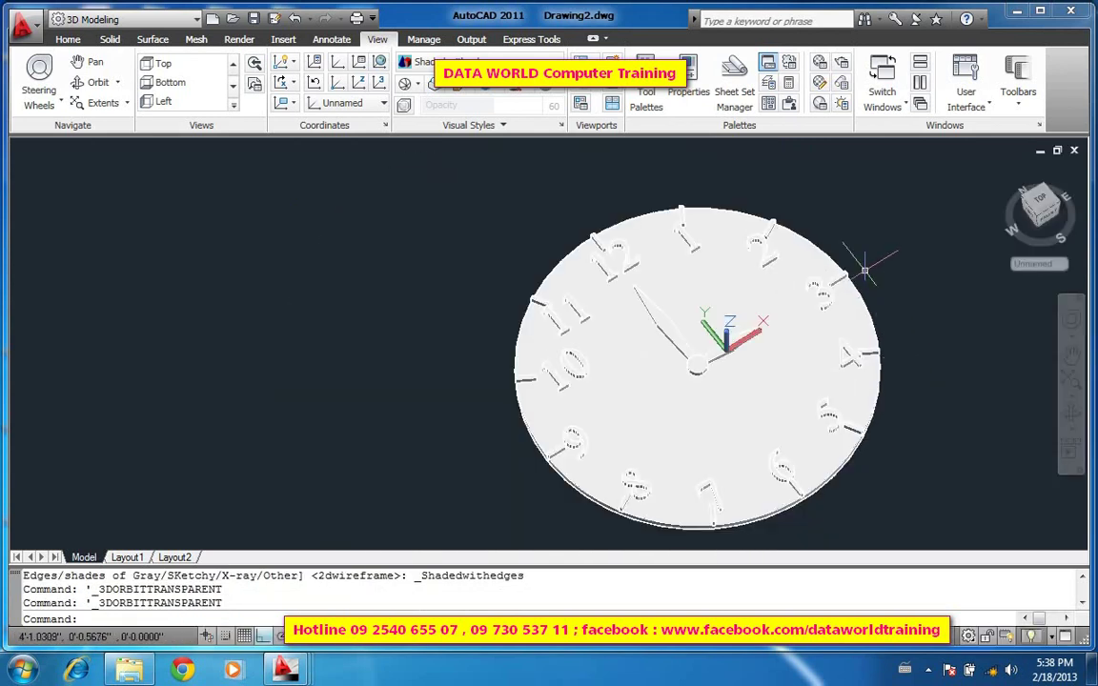
pyautogui.keyDown('shift'); pyautogui.middleClick(915, 381); pyautogui.keyUp('shift')
pyautogui.keyDown('shift'); pyautogui.moveTo(918, 382); pyautogui.dragTo(927, 335, button='middle'); pyautogui.keyUp('shift')
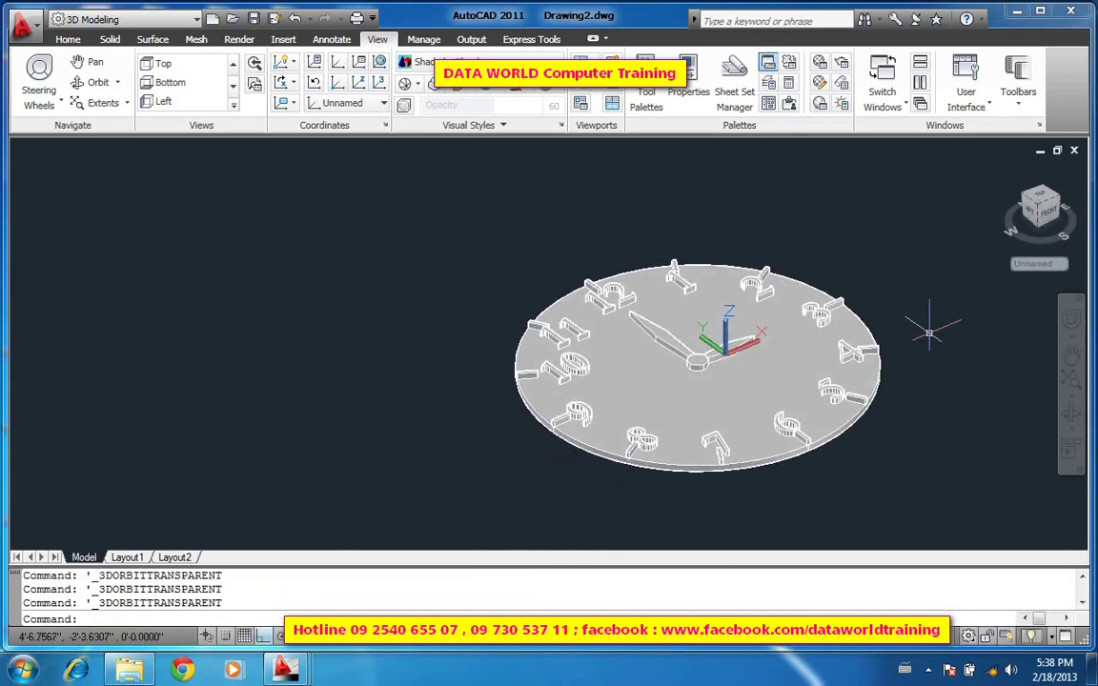